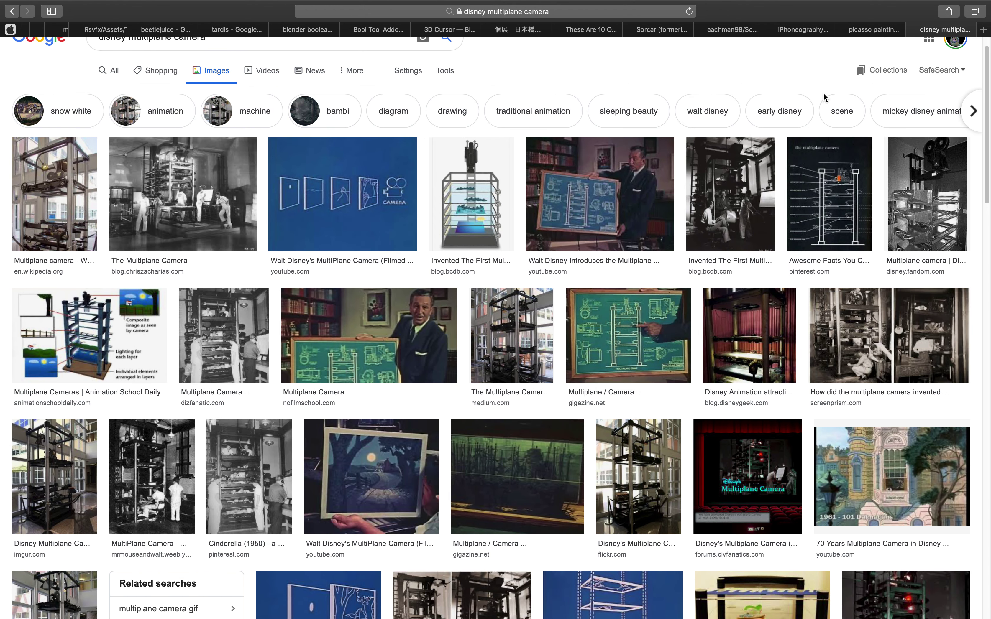
Step: Examine a light-drawing photograph and its related images among the "picasso painting on glass" image results
{"action": "left_click", "coordinate": [864, 31]}
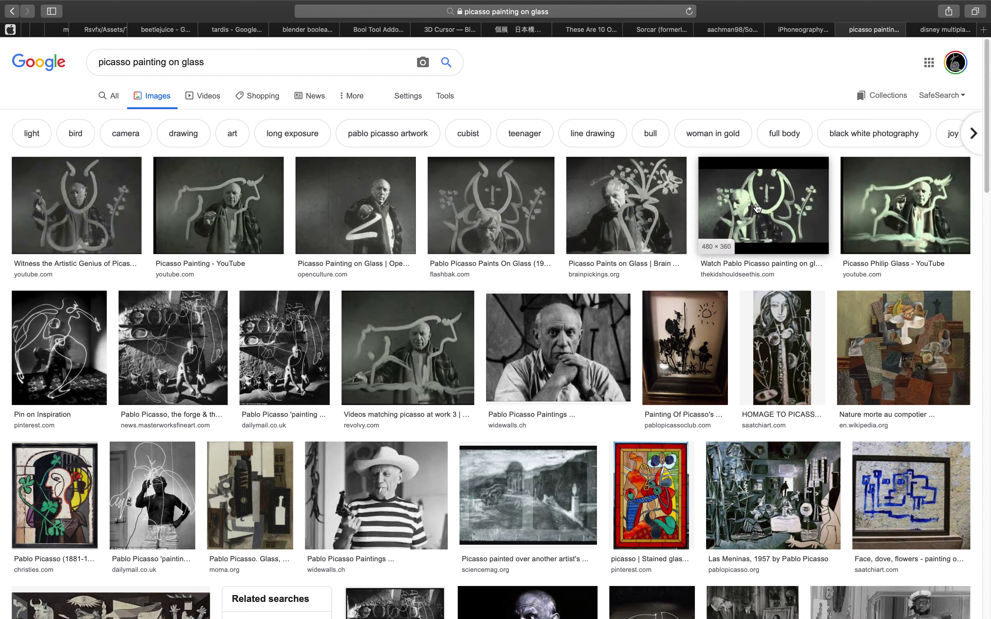
{"action": "left_click", "coordinate": [323, 355]}
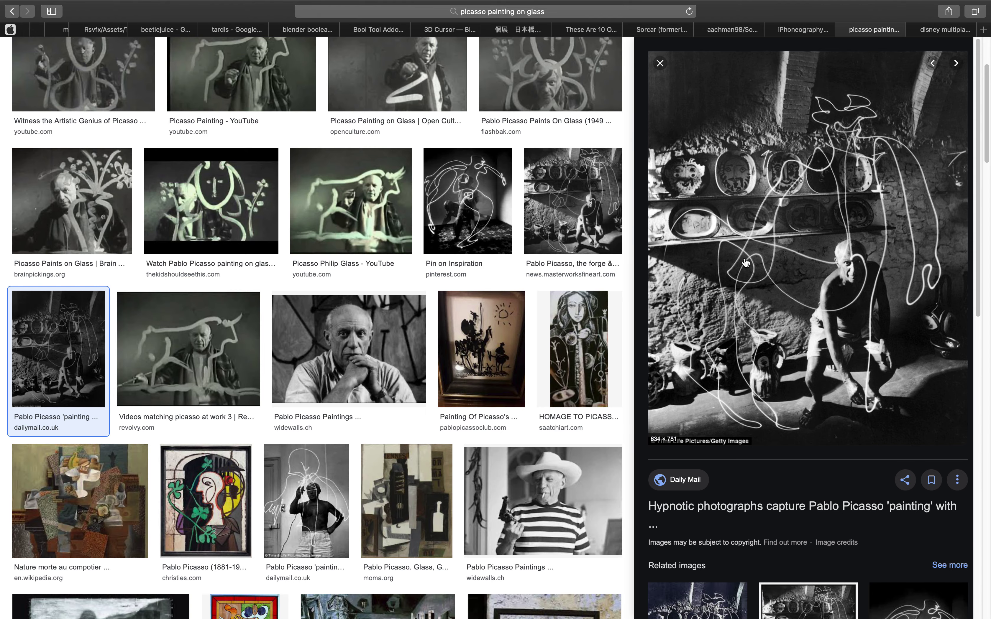
{"action": "scroll", "coordinate": [776, 302], "scroll_direction": "down", "scroll_amount": 7}
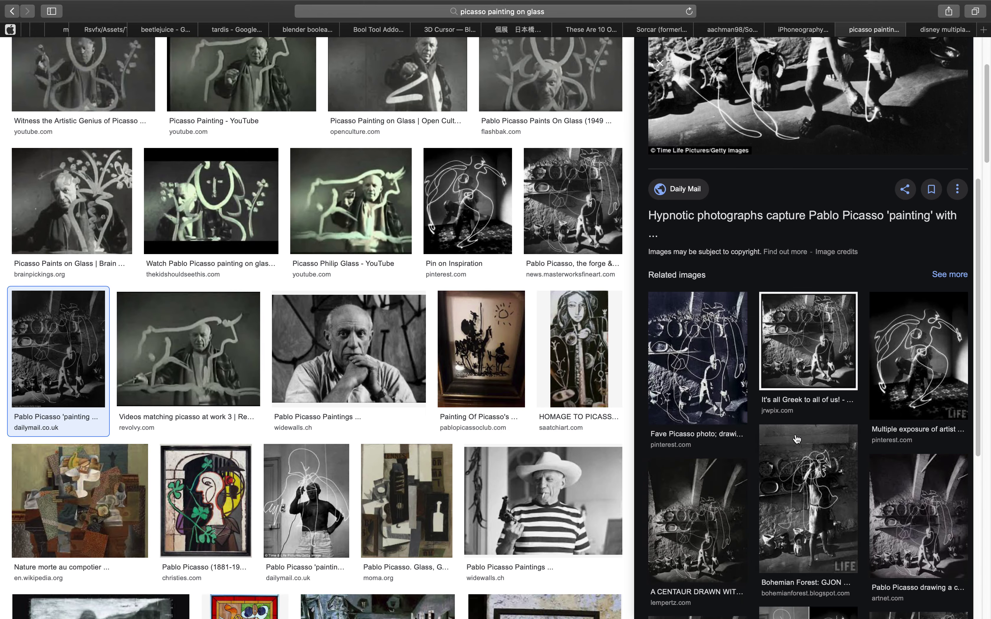
Step: Switch to Blender and delete all the default objects from the scene
{"action": "key", "text": "ctrl+Left"}
{"action": "middle_click_drag", "start_coordinate": [465, 326], "coordinate": [493, 303]}
{"action": "scroll", "coordinate": [493, 303], "scroll_direction": "down", "scroll_amount": 3}
{"action": "key", "text": "a"}
{"action": "key", "text": "x"}
{"action": "left_click", "coordinate": [480, 297]}
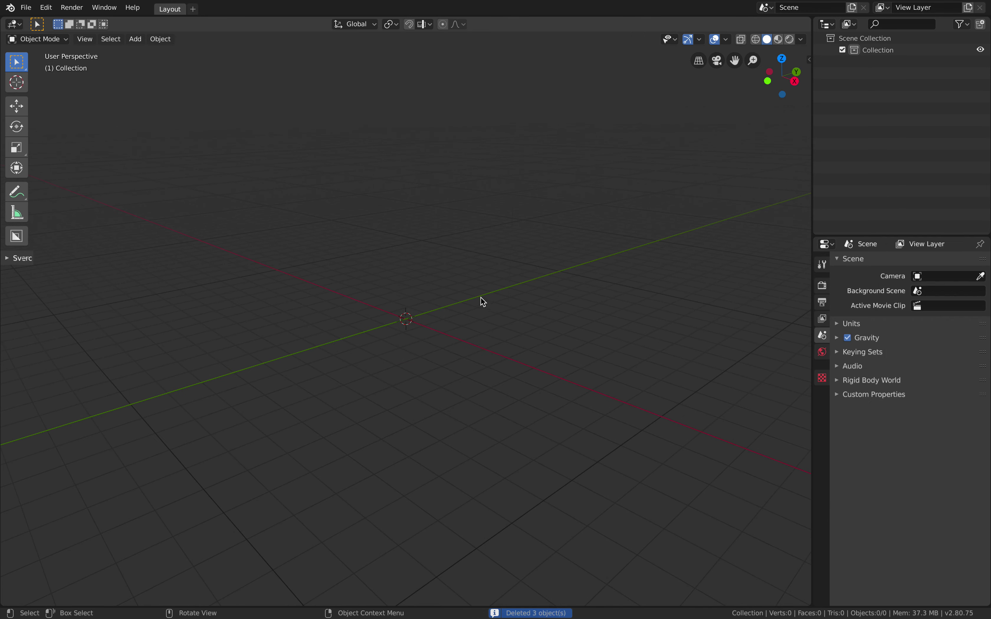
Step: Bring up the view settings that include the 3D cursor's location and rotation values
{"action": "middle_click_drag", "start_coordinate": [462, 289], "coordinate": [406, 280]}
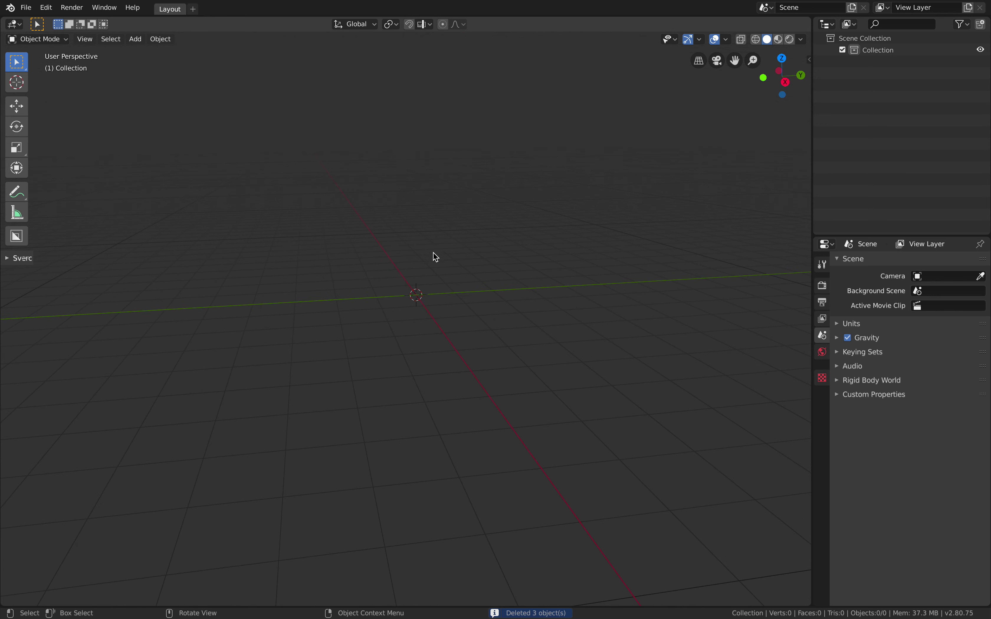
{"action": "middle_click_drag", "start_coordinate": [409, 242], "coordinate": [582, 232]}
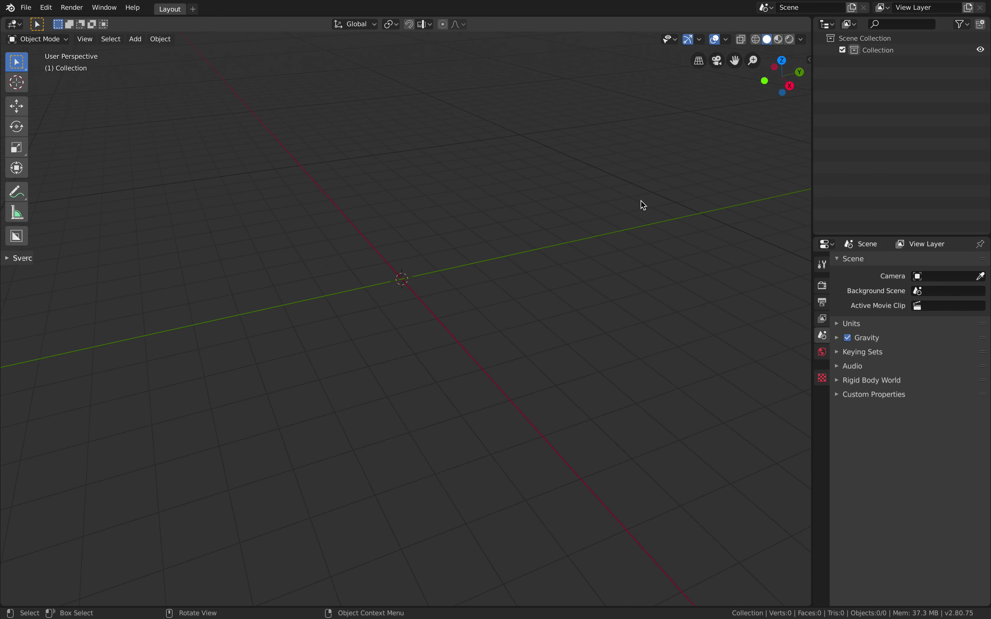
{"action": "left_click", "coordinate": [811, 59]}
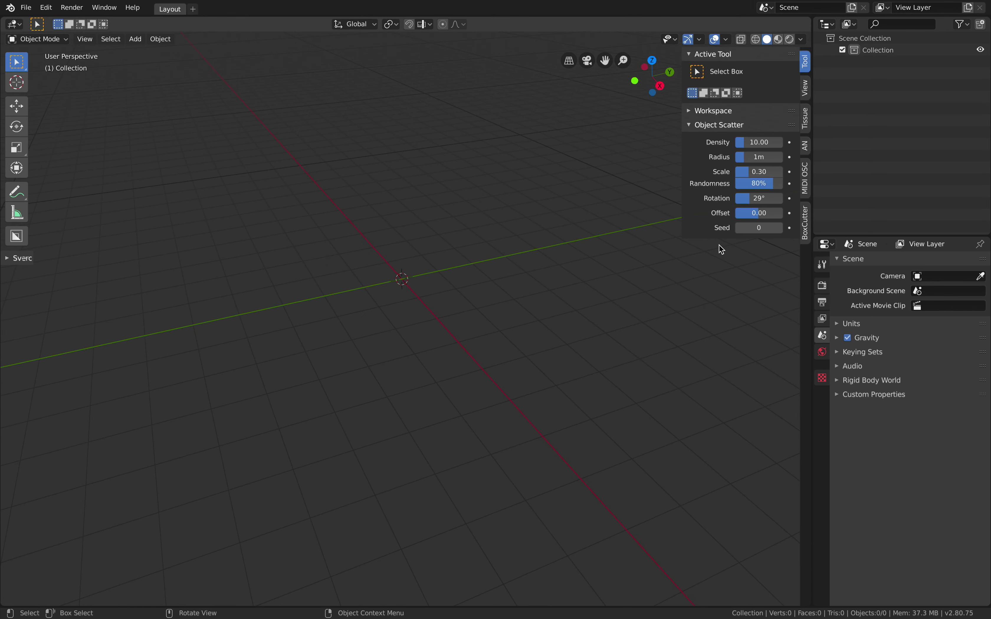
{"action": "left_click", "coordinate": [806, 88]}
{"action": "middle_click_drag", "start_coordinate": [433, 240], "coordinate": [441, 315]}
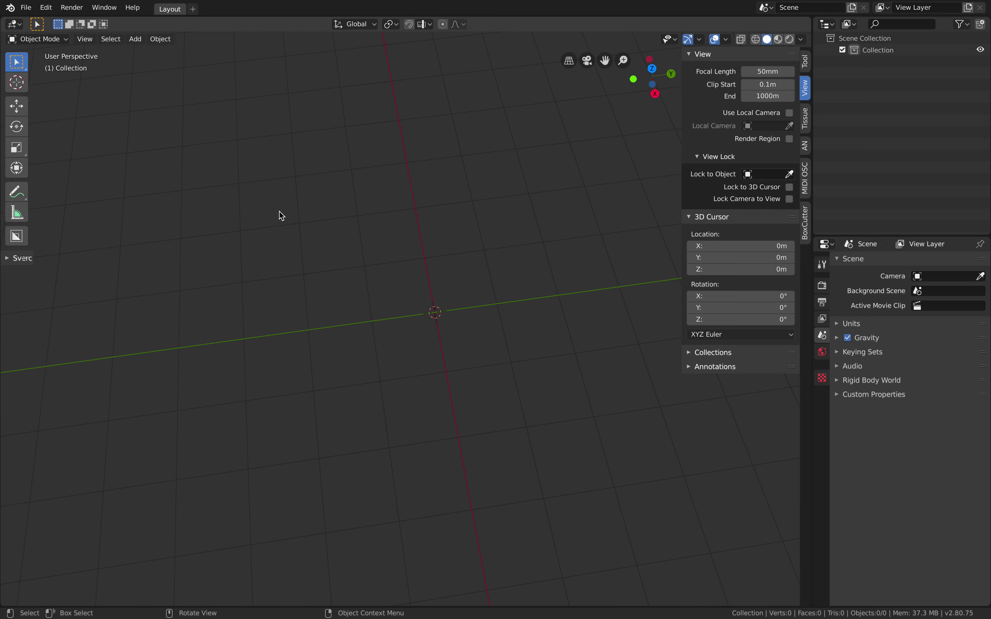
Step: Add a blank Grease Pencil object at the world origin and switch it to Draw mode
{"action": "key", "text": "shift+a"}
{"action": "mouse_move", "coordinate": [341, 237]}
{"action": "key", "text": "shift+a"}
{"action": "mouse_move", "coordinate": [404, 241]}
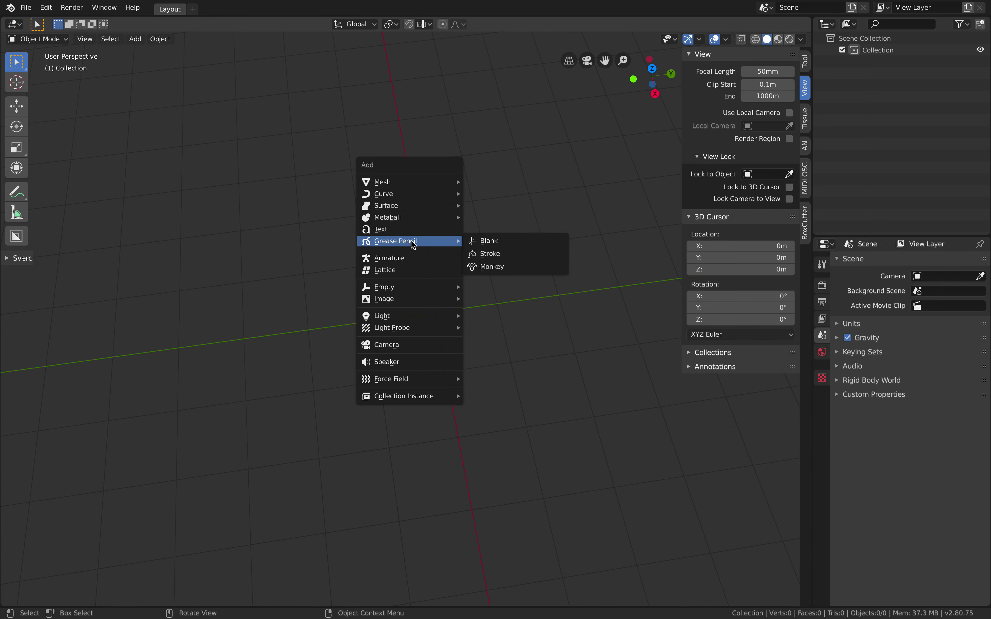
{"action": "left_click", "coordinate": [491, 245]}
{"action": "middle_click_drag", "start_coordinate": [462, 270], "coordinate": [460, 374]}
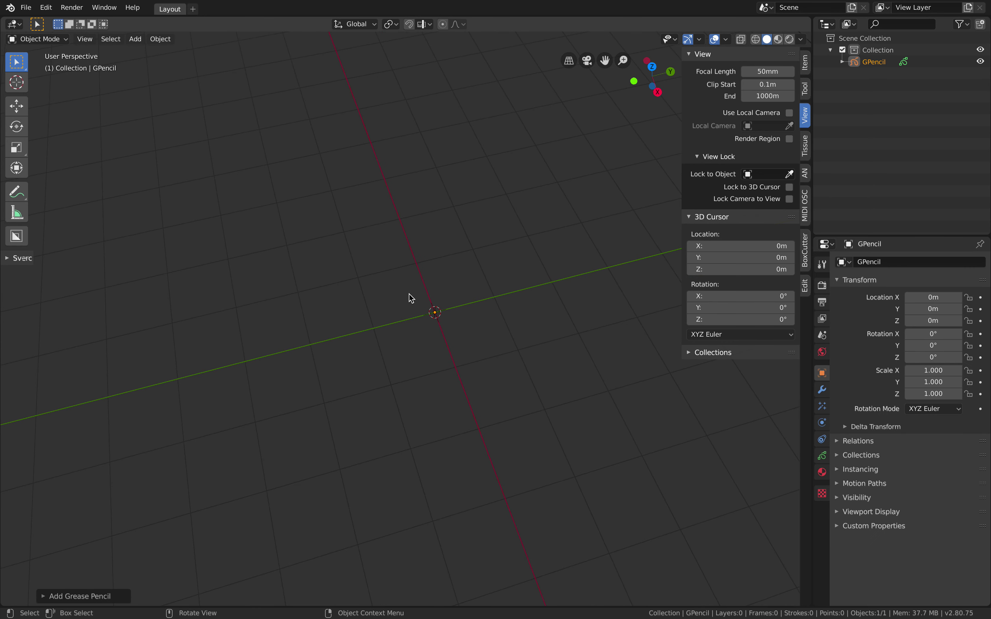
{"action": "left_click", "coordinate": [39, 39]}
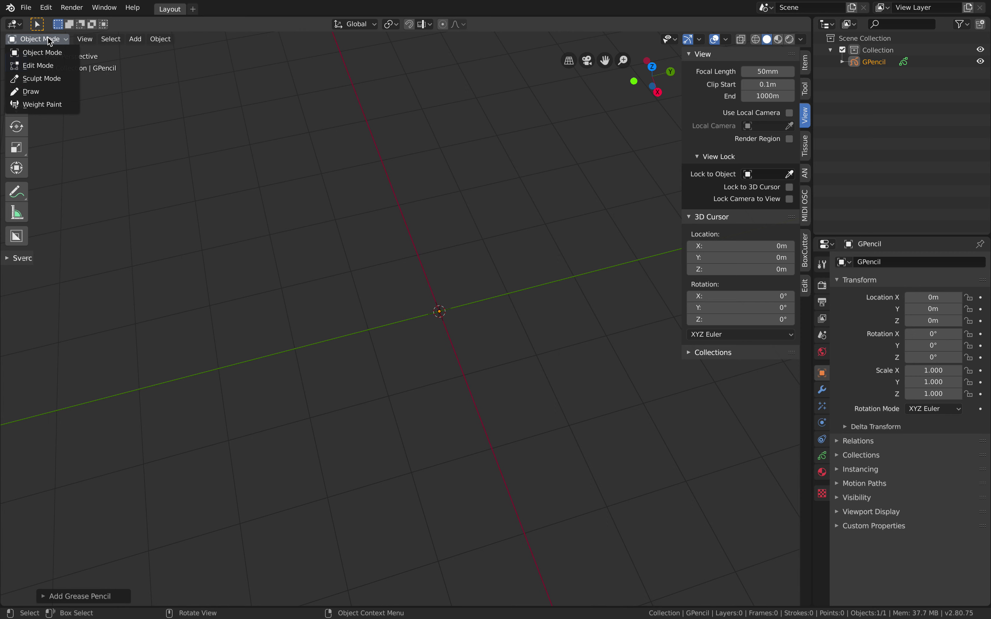
{"action": "left_click", "coordinate": [51, 92]}
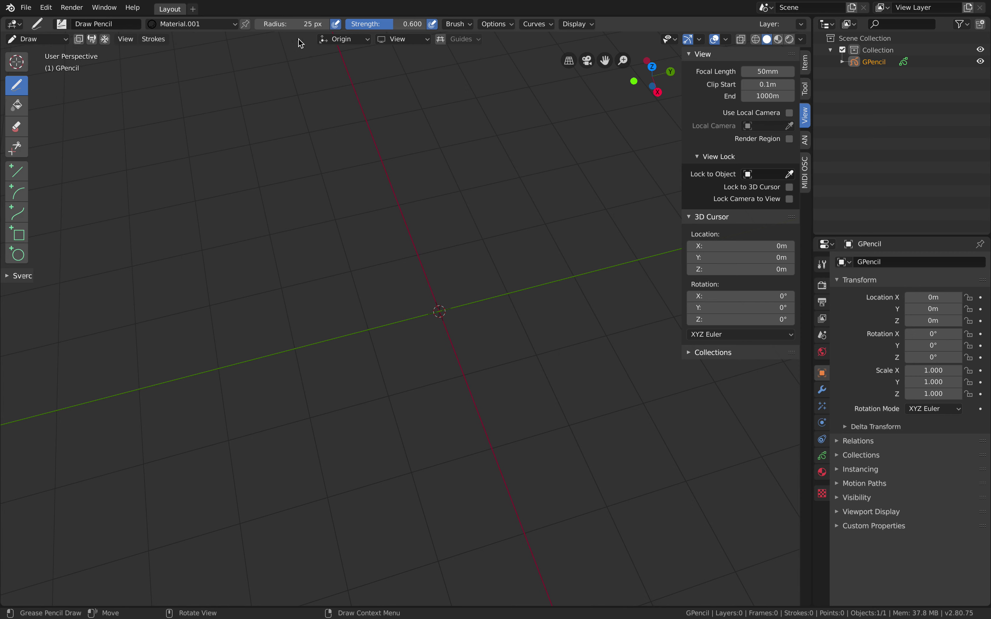
Step: Sketch freehand scribbles and rough rectangles from several view angles with the stroke placement at Origin
{"action": "left_click", "coordinate": [336, 41]}
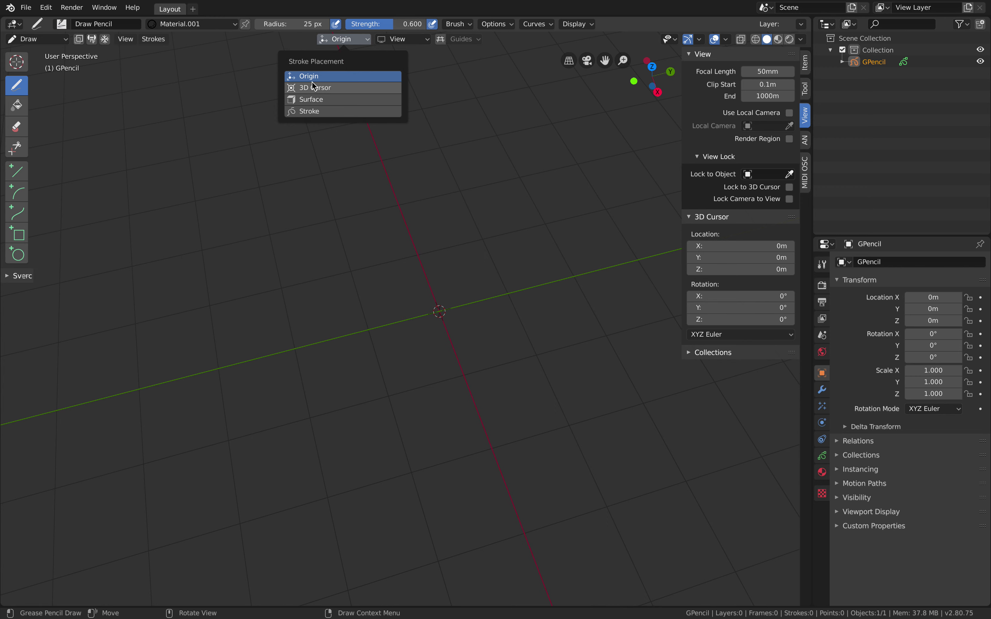
{"action": "middle_click_drag", "start_coordinate": [351, 321], "coordinate": [365, 311]}
{"action": "mouse_move", "coordinate": [255, 347]}
{"action": "left_mouse_down"}
{"action": "mouse_move", "coordinate": [250, 309]}
{"action": "mouse_move", "coordinate": [298, 377]}
{"action": "left_mouse_up"}
{"action": "left_click_drag", "start_coordinate": [462, 391], "coordinate": [473, 373]}
{"action": "left_click_drag", "start_coordinate": [509, 356], "coordinate": [539, 320]}
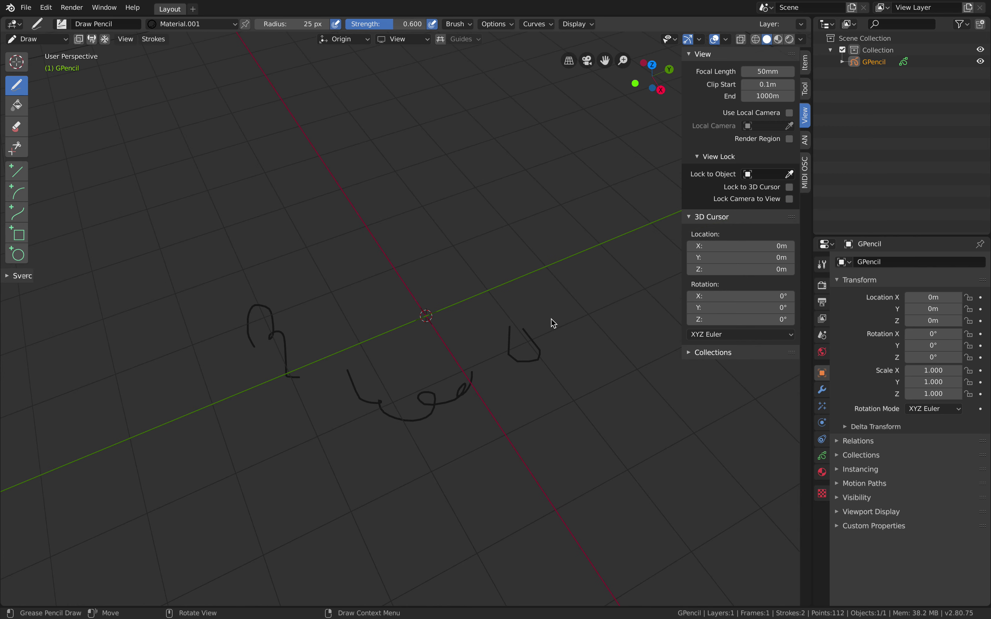
{"action": "mouse_move", "coordinate": [473, 315]}
{"action": "middle_mouse_down"}
{"action": "mouse_move", "coordinate": [421, 298]}
{"action": "mouse_move", "coordinate": [431, 274]}
{"action": "middle_mouse_up"}
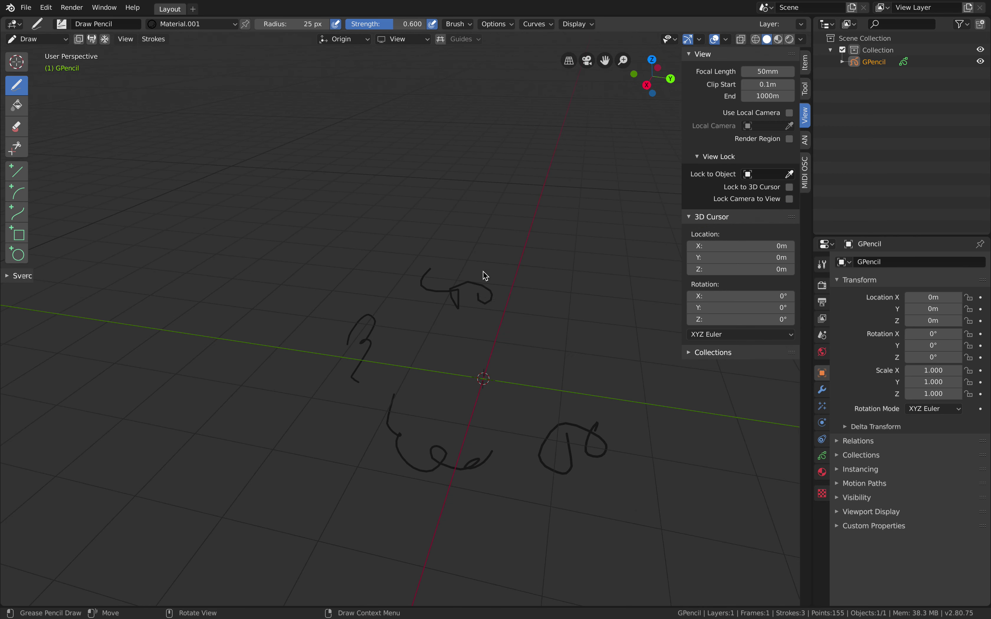
{"action": "mouse_move", "coordinate": [347, 282]}
{"action": "left_mouse_down"}
{"action": "mouse_move", "coordinate": [325, 320]}
{"action": "mouse_move", "coordinate": [345, 282]}
{"action": "mouse_move", "coordinate": [571, 148]}
{"action": "mouse_move", "coordinate": [373, 340]}
{"action": "left_mouse_up"}
{"action": "left_click_drag", "start_coordinate": [339, 157], "coordinate": [567, 276]}
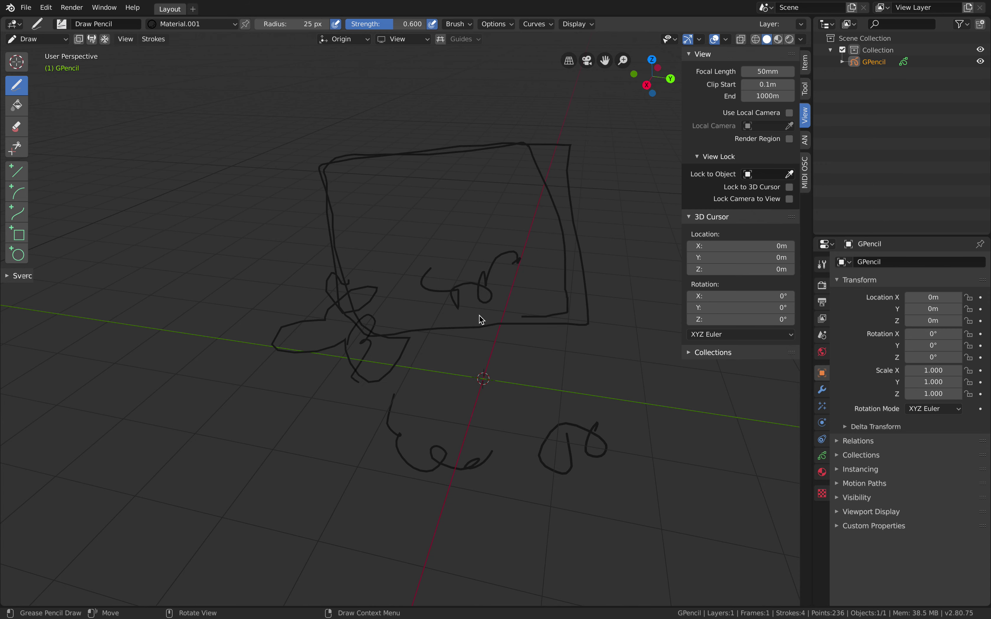
{"action": "mouse_move", "coordinate": [508, 303]}
{"action": "middle_mouse_down"}
{"action": "mouse_move", "coordinate": [464, 294]}
{"action": "mouse_move", "coordinate": [378, 334]}
{"action": "middle_mouse_up"}
{"action": "mouse_move", "coordinate": [377, 332]}
{"action": "left_mouse_down"}
{"action": "mouse_move", "coordinate": [517, 188]}
{"action": "mouse_move", "coordinate": [390, 325]}
{"action": "mouse_move", "coordinate": [391, 204]}
{"action": "mouse_move", "coordinate": [486, 318]}
{"action": "mouse_move", "coordinate": [392, 319]}
{"action": "left_mouse_up"}
{"action": "mouse_move", "coordinate": [392, 319]}
{"action": "middle_mouse_down"}
{"action": "mouse_move", "coordinate": [484, 312]}
{"action": "mouse_move", "coordinate": [481, 331]}
{"action": "mouse_move", "coordinate": [426, 332]}
{"action": "mouse_move", "coordinate": [406, 307]}
{"action": "middle_mouse_up"}
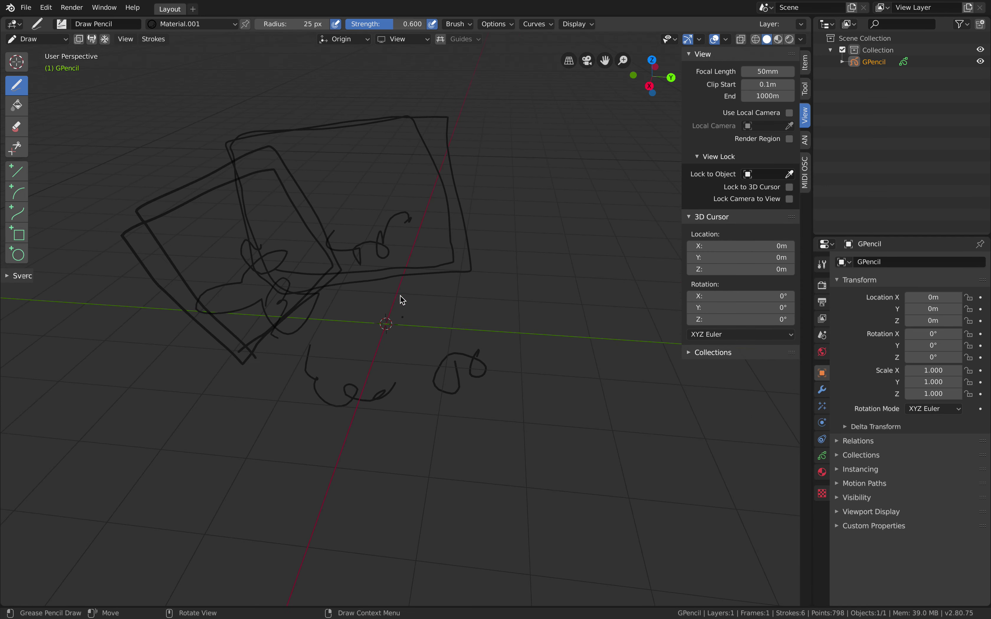
Step: Set the stroke placement to 3D Cursor and sketch a wavy line and looping circles around the cursor
{"action": "middle_click_drag", "start_coordinate": [373, 258], "coordinate": [370, 225]}
{"action": "left_click", "coordinate": [341, 37]}
{"action": "left_click", "coordinate": [335, 90]}
{"action": "left_click_drag", "start_coordinate": [438, 314], "coordinate": [510, 305]}
{"action": "left_click_drag", "start_coordinate": [563, 281], "coordinate": [554, 282]}
{"action": "left_click_drag", "start_coordinate": [398, 351], "coordinate": [391, 346]}
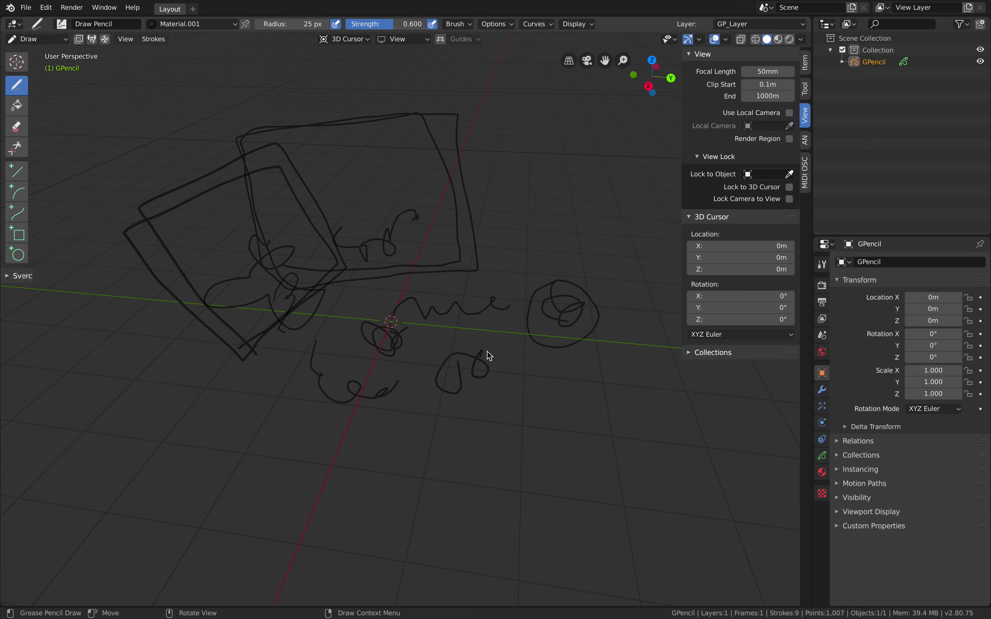
{"action": "mouse_move", "coordinate": [487, 352]}
{"action": "middle_mouse_down"}
{"action": "mouse_move", "coordinate": [454, 338]}
{"action": "mouse_move", "coordinate": [583, 286]}
{"action": "middle_mouse_up"}
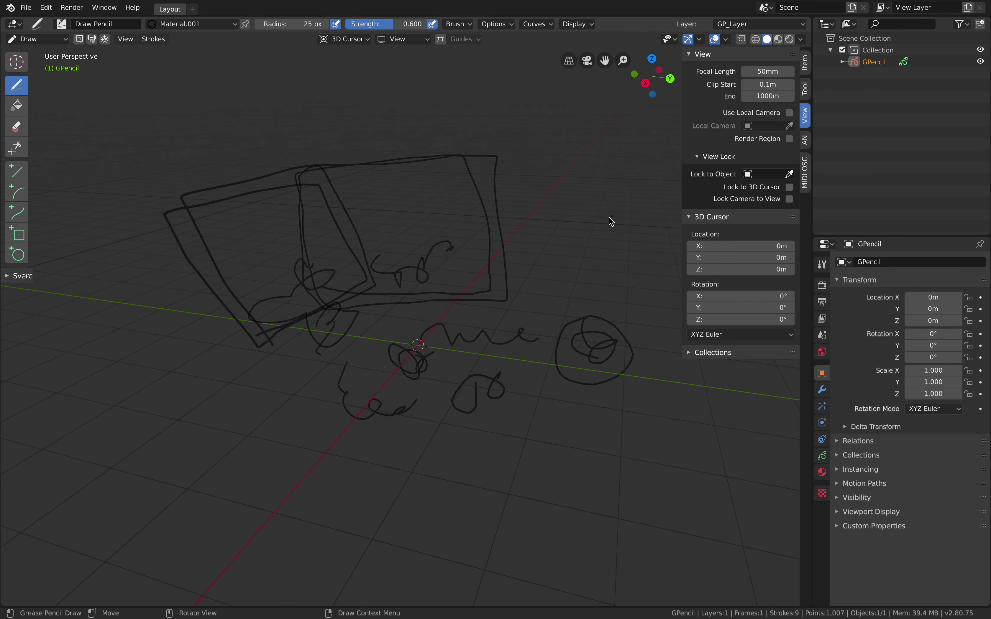
Step: Delete all the Grease Pencil strokes in Edit Mode and return to Object Mode
{"action": "key", "text": "ctrl+Tab"}
{"action": "left_click", "coordinate": [582, 248]}
{"action": "key", "text": "x"}
{"action": "left_click", "coordinate": [566, 253]}
{"action": "key", "text": "ctrl+Tab"}
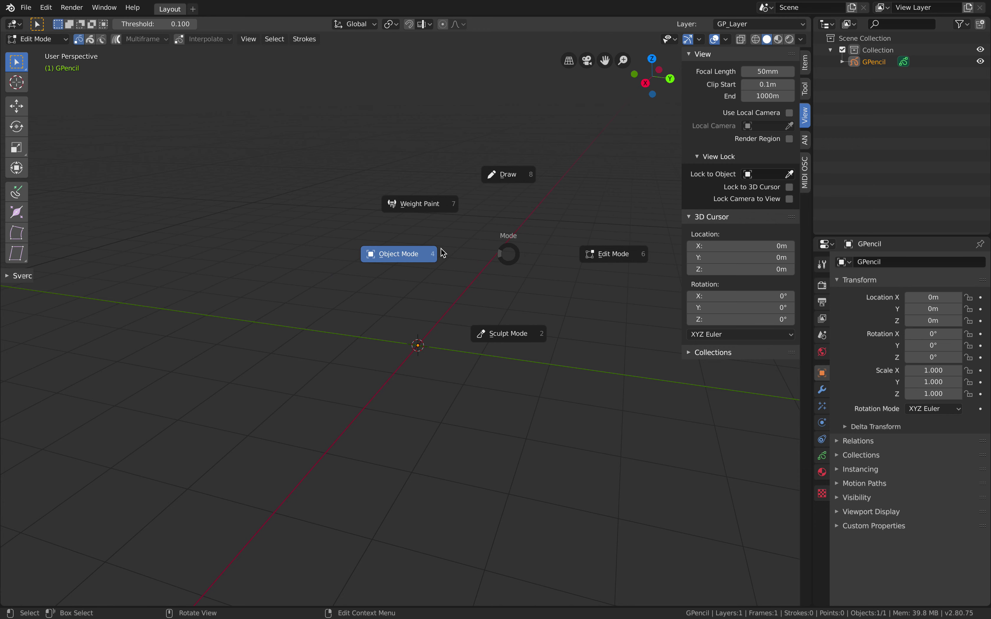
{"action": "left_click", "coordinate": [444, 250]}
Step: Return to Draw mode and sketch a spiked round shape and several circles around the 3D cursor
{"action": "middle_click_drag", "start_coordinate": [443, 271], "coordinate": [283, 170]}
{"action": "left_click", "coordinate": [61, 37]}
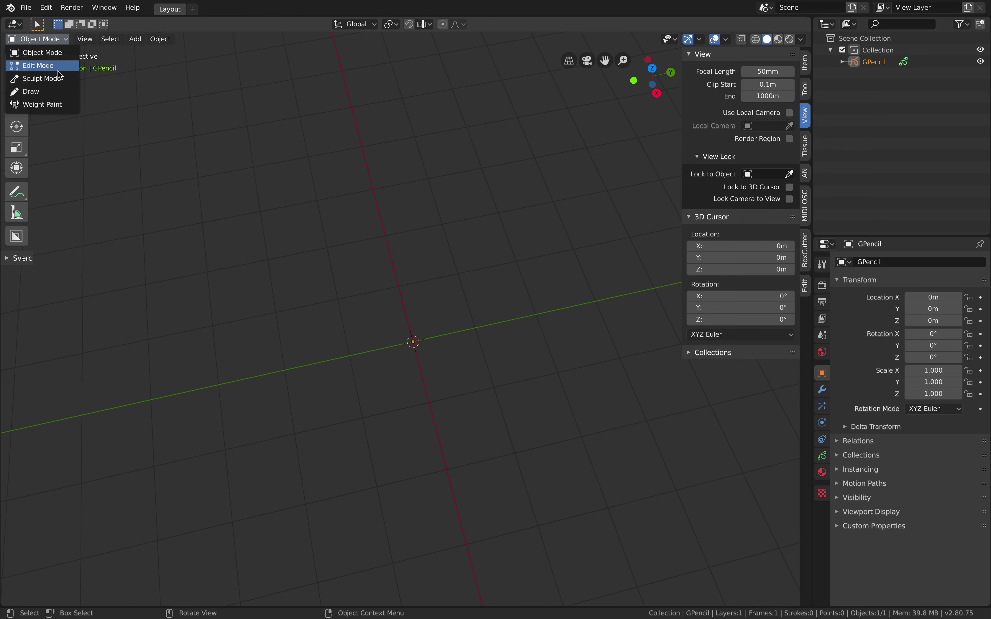
{"action": "left_click", "coordinate": [55, 93]}
{"action": "mouse_move", "coordinate": [428, 323]}
{"action": "middle_mouse_down"}
{"action": "mouse_move", "coordinate": [435, 248]}
{"action": "mouse_move", "coordinate": [426, 253]}
{"action": "middle_mouse_up"}
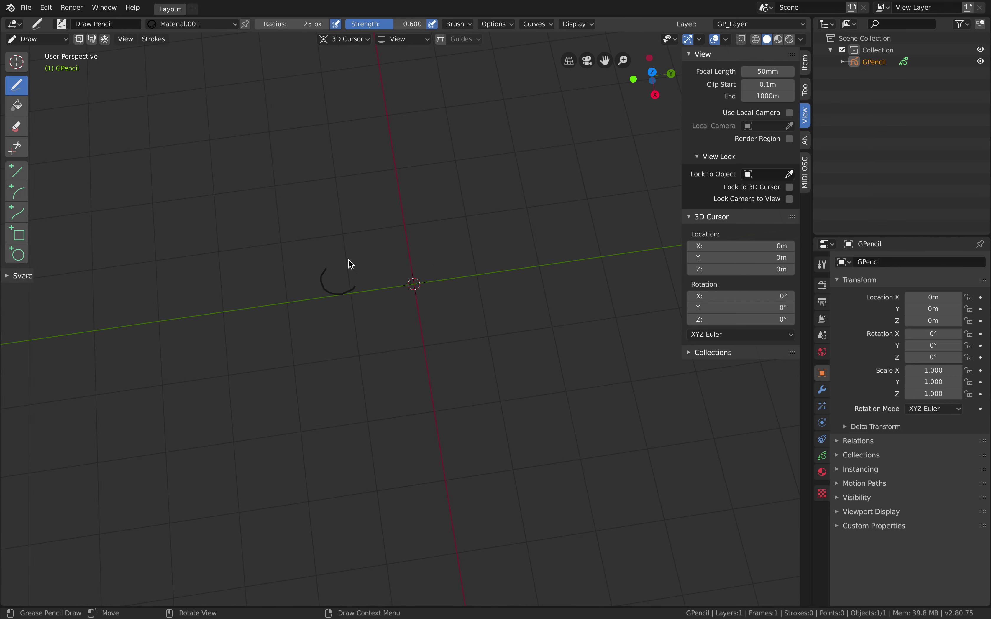
{"action": "left_click_drag", "start_coordinate": [342, 291], "coordinate": [328, 269]}
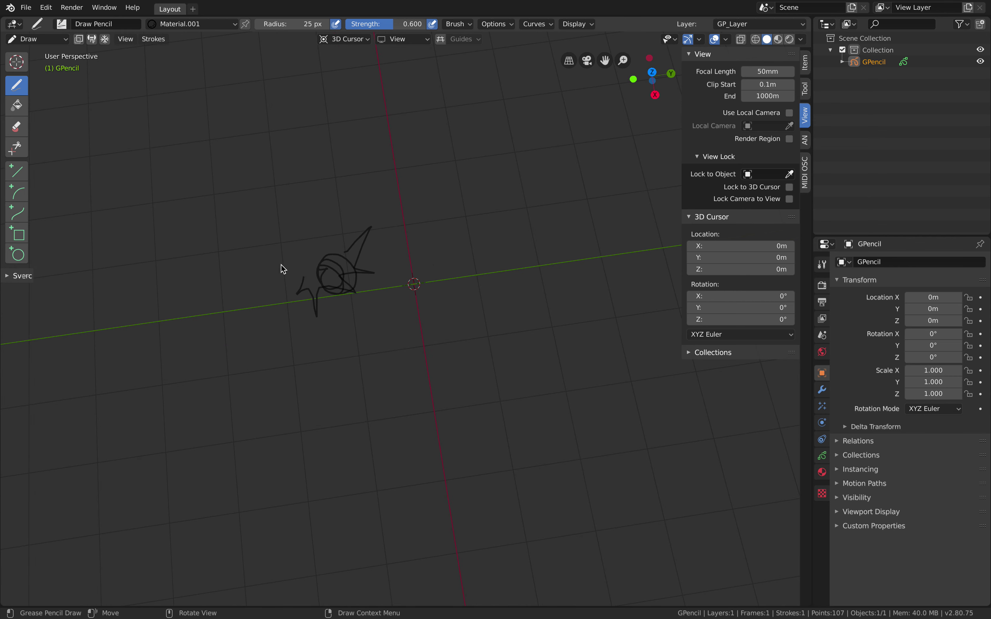
{"action": "left_click_drag", "start_coordinate": [503, 266], "coordinate": [517, 275]}
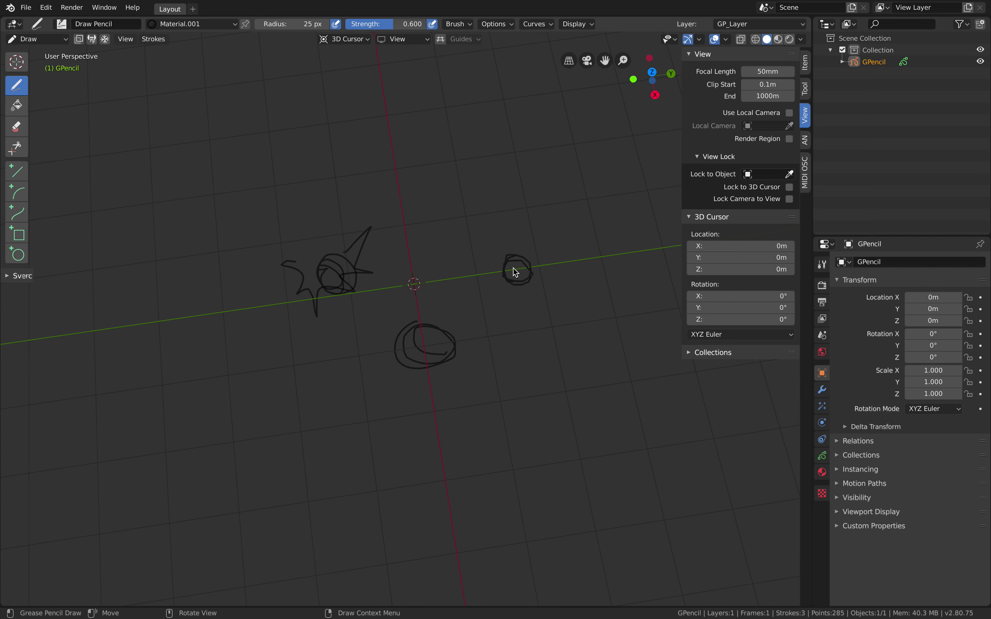
{"action": "mouse_move", "coordinate": [451, 312]}
{"action": "middle_mouse_down"}
{"action": "mouse_move", "coordinate": [441, 302]}
{"action": "mouse_move", "coordinate": [477, 271]}
{"action": "middle_mouse_up"}
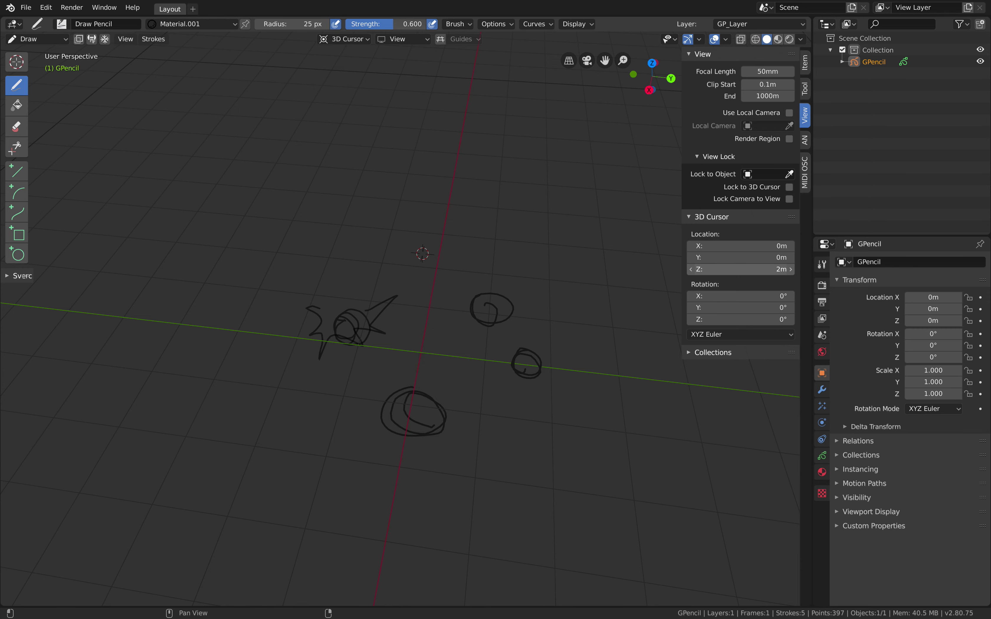
Step: Raise the 3D cursor's Z location to 1.6 m and sketch looping strokes at that depth
{"action": "left_click_drag", "start_coordinate": [741, 268], "coordinate": [733, 269]}
{"action": "mouse_move", "coordinate": [418, 269]}
{"action": "middle_mouse_down"}
{"action": "mouse_move", "coordinate": [420, 285]}
{"action": "mouse_move", "coordinate": [361, 332]}
{"action": "mouse_move", "coordinate": [340, 237]}
{"action": "middle_mouse_up"}
{"action": "left_click_drag", "start_coordinate": [433, 156], "coordinate": [452, 185]}
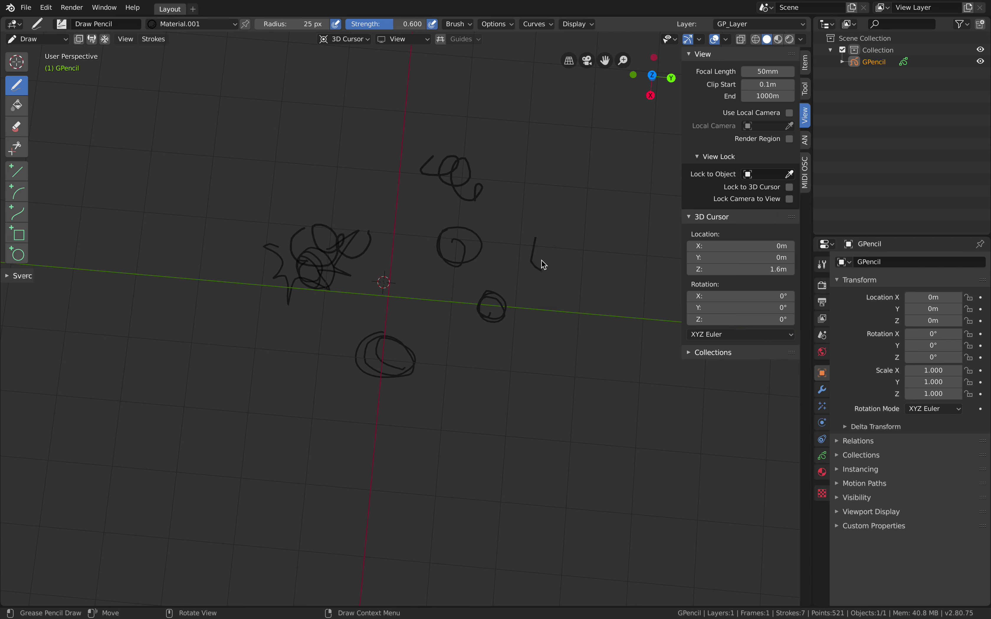
{"action": "left_click_drag", "start_coordinate": [292, 173], "coordinate": [322, 185]}
{"action": "mouse_move", "coordinate": [460, 341]}
{"action": "middle_mouse_down"}
{"action": "mouse_move", "coordinate": [464, 286]}
{"action": "mouse_move", "coordinate": [471, 328]}
{"action": "middle_mouse_up"}
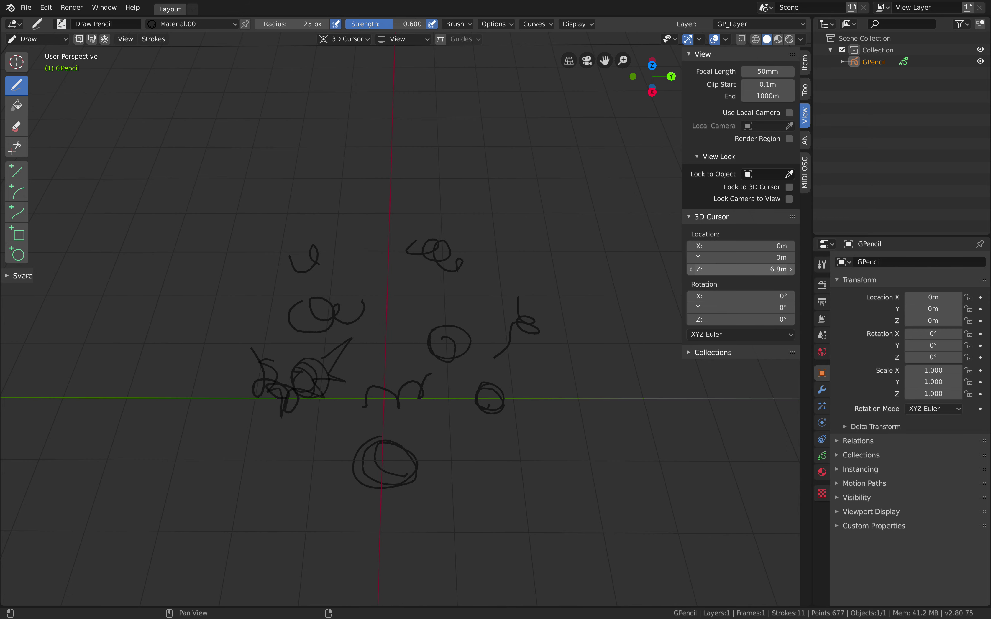
Step: Raise the 3D cursor further along Z and sketch more strokes, viewing the layered depths from different angles
{"action": "left_click_drag", "start_coordinate": [740, 270], "coordinate": [755, 269]}
{"action": "middle_click_drag", "start_coordinate": [391, 292], "coordinate": [382, 358], "text": "shift"}
{"action": "left_click_drag", "start_coordinate": [381, 268], "coordinate": [471, 262]}
{"action": "mouse_move", "coordinate": [479, 276]}
{"action": "middle_mouse_down"}
{"action": "mouse_move", "coordinate": [496, 299]}
{"action": "mouse_move", "coordinate": [550, 313]}
{"action": "middle_mouse_up"}
{"action": "left_click_drag", "start_coordinate": [361, 399], "coordinate": [376, 377]}
{"action": "middle_click_drag", "start_coordinate": [324, 360], "coordinate": [354, 345], "text": "shift"}
{"action": "left_click_drag", "start_coordinate": [266, 277], "coordinate": [263, 285]}
{"action": "mouse_move", "coordinate": [356, 321]}
{"action": "middle_mouse_down", "text": "shift"}
{"action": "mouse_move", "coordinate": [356, 280]}
{"action": "mouse_move", "coordinate": [367, 294]}
{"action": "mouse_move", "coordinate": [386, 281]}
{"action": "mouse_move", "coordinate": [377, 288]}
{"action": "middle_mouse_up", "text": "shift"}
Step: Set the 3D cursor's Z location to 6.4 m and sketch more freehand strokes from various view angles
{"action": "left_click_drag", "start_coordinate": [724, 273], "coordinate": [743, 274]}
{"action": "mouse_move", "coordinate": [475, 253]}
{"action": "middle_mouse_down"}
{"action": "mouse_move", "coordinate": [457, 300]}
{"action": "mouse_move", "coordinate": [367, 244]}
{"action": "middle_mouse_up"}
{"action": "left_click_drag", "start_coordinate": [396, 298], "coordinate": [446, 304]}
{"action": "mouse_move", "coordinate": [404, 318]}
{"action": "middle_mouse_down"}
{"action": "mouse_move", "coordinate": [435, 293]}
{"action": "mouse_move", "coordinate": [454, 209]}
{"action": "middle_mouse_up"}
{"action": "left_click_drag", "start_coordinate": [463, 171], "coordinate": [486, 204]}
{"action": "mouse_move", "coordinate": [457, 269]}
{"action": "middle_mouse_down"}
{"action": "mouse_move", "coordinate": [432, 253]}
{"action": "mouse_move", "coordinate": [436, 325]}
{"action": "mouse_move", "coordinate": [380, 267]}
{"action": "middle_mouse_up"}
{"action": "left_click_drag", "start_coordinate": [344, 277], "coordinate": [350, 289]}
{"action": "scroll", "coordinate": [321, 257], "scroll_direction": "up", "scroll_amount": 2}
{"action": "middle_click_drag", "start_coordinate": [324, 257], "coordinate": [323, 277], "text": "shift"}
{"action": "scroll", "coordinate": [322, 277], "scroll_direction": "up", "scroll_amount": 2}
{"action": "mouse_move", "coordinate": [294, 164]}
{"action": "left_mouse_down"}
{"action": "mouse_move", "coordinate": [298, 139]}
{"action": "mouse_move", "coordinate": [422, 195]}
{"action": "left_mouse_up"}
{"action": "scroll", "coordinate": [445, 245], "scroll_direction": "down", "scroll_amount": 3}
{"action": "left_click", "coordinate": [478, 202]}
{"action": "middle_click_drag", "start_coordinate": [515, 263], "coordinate": [521, 266]}
{"action": "middle_click_drag", "start_coordinate": [593, 289], "coordinate": [544, 280]}
Step: Select and delete all stroke points in Edit Mode, leaving the Grease Pencil object in Object Mode
{"action": "key", "text": "ctrl+Tab"}
{"action": "left_click", "coordinate": [638, 279]}
{"action": "key", "text": "a"}
{"action": "key", "text": "x"}
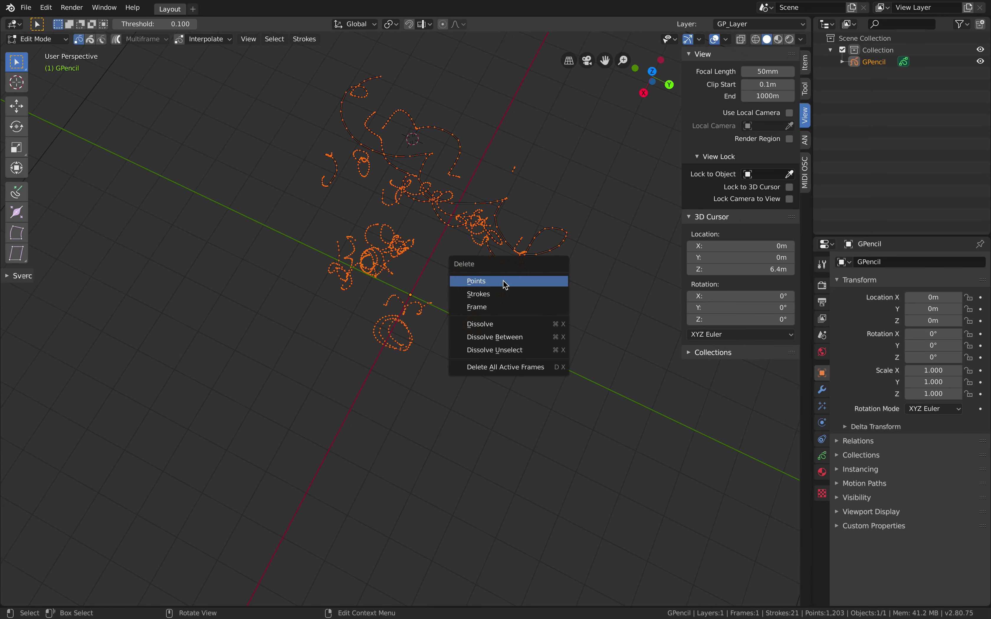
{"action": "left_click", "coordinate": [504, 282]}
{"action": "mouse_move", "coordinate": [504, 282]}
{"action": "middle_mouse_down"}
{"action": "mouse_move", "coordinate": [449, 278]}
{"action": "mouse_move", "coordinate": [463, 288]}
{"action": "middle_mouse_up"}
{"action": "key", "text": "ctrl+Tab"}
{"action": "left_click", "coordinate": [400, 284]}
Step: Return to Draw mode and reset the 3D cursor's X, Y and Z location to 0 m
{"action": "middle_click_drag", "start_coordinate": [399, 284], "coordinate": [246, 204]}
{"action": "left_click", "coordinate": [37, 39]}
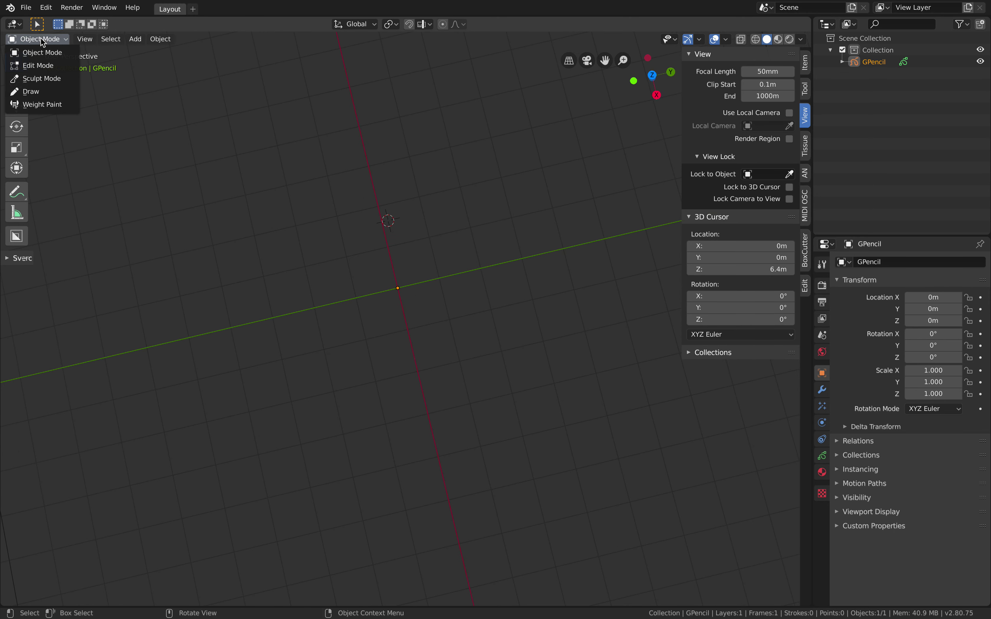
{"action": "left_click", "coordinate": [51, 93]}
{"action": "middle_click_drag", "start_coordinate": [455, 188], "coordinate": [437, 175]}
{"action": "left_click_drag", "start_coordinate": [710, 246], "coordinate": [711, 269]}
{"action": "key", "text": "Return"}
{"action": "middle_click_drag", "start_coordinate": [417, 260], "coordinate": [429, 287], "text": "shift"}
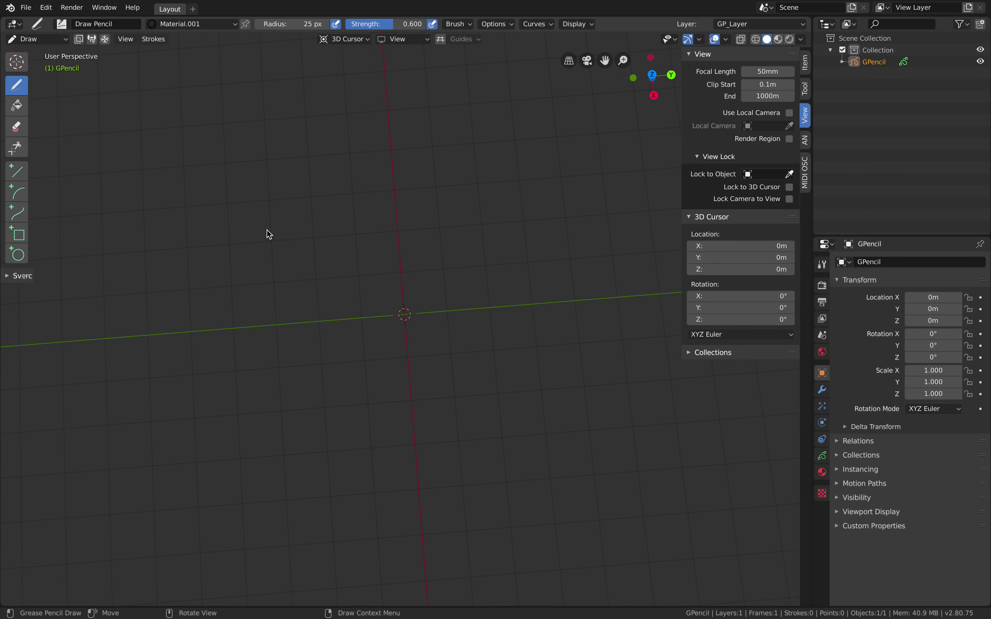
Step: Sketch two adjoining mountains with zigzag shading and a small spiked sun between them
{"action": "mouse_move", "coordinate": [219, 406]}
{"action": "left_mouse_down"}
{"action": "mouse_move", "coordinate": [257, 325]}
{"action": "mouse_move", "coordinate": [407, 365]}
{"action": "mouse_move", "coordinate": [314, 405]}
{"action": "mouse_move", "coordinate": [245, 407]}
{"action": "left_mouse_up"}
{"action": "mouse_move", "coordinate": [423, 371]}
{"action": "left_mouse_down"}
{"action": "mouse_move", "coordinate": [484, 239]}
{"action": "mouse_move", "coordinate": [459, 385]}
{"action": "mouse_move", "coordinate": [473, 256]}
{"action": "mouse_move", "coordinate": [456, 346]}
{"action": "mouse_move", "coordinate": [508, 383]}
{"action": "left_mouse_up"}
{"action": "mouse_move", "coordinate": [294, 268]}
{"action": "left_mouse_down"}
{"action": "mouse_move", "coordinate": [307, 348]}
{"action": "mouse_move", "coordinate": [327, 391]}
{"action": "left_mouse_up"}
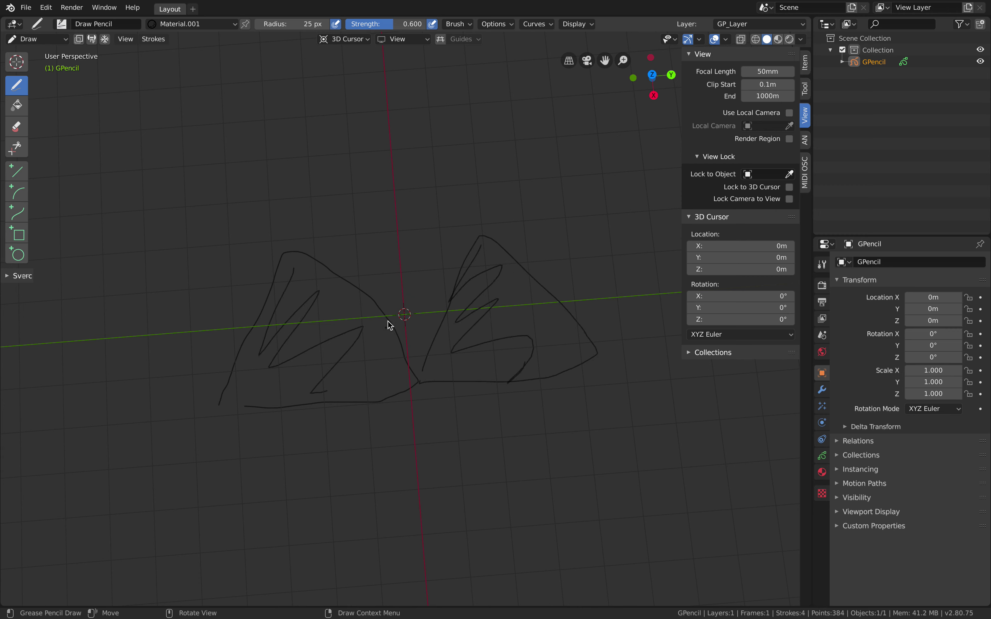
{"action": "mouse_move", "coordinate": [398, 305]}
{"action": "left_mouse_down"}
{"action": "mouse_move", "coordinate": [406, 310]}
{"action": "mouse_move", "coordinate": [389, 308]}
{"action": "left_mouse_up"}
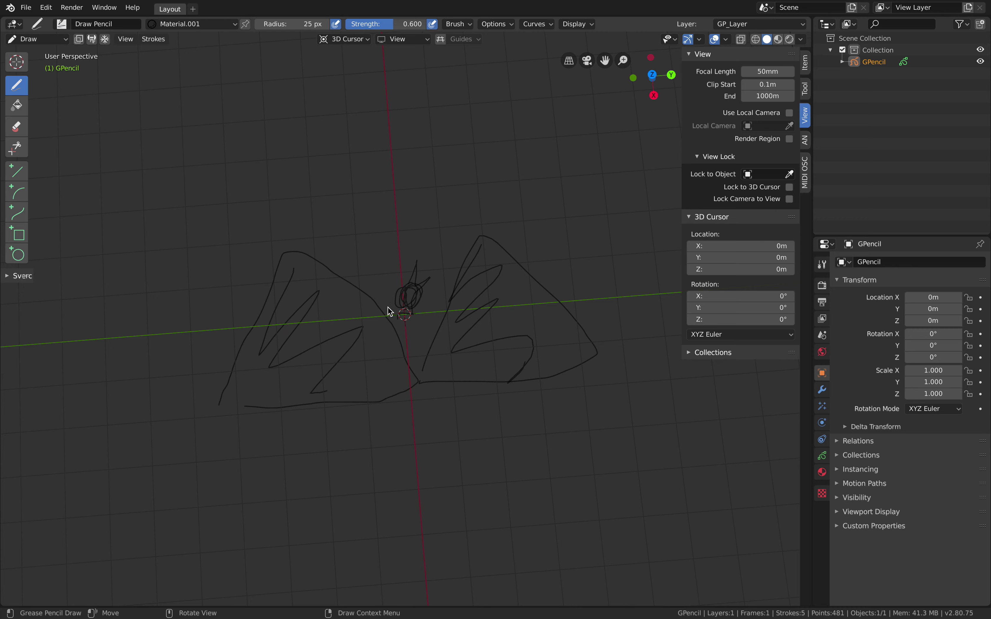
Step: Set the 3D cursor's Z location to 1 m and scribble long horizontal strokes across the lower mountains
{"action": "left_click", "coordinate": [723, 269]}
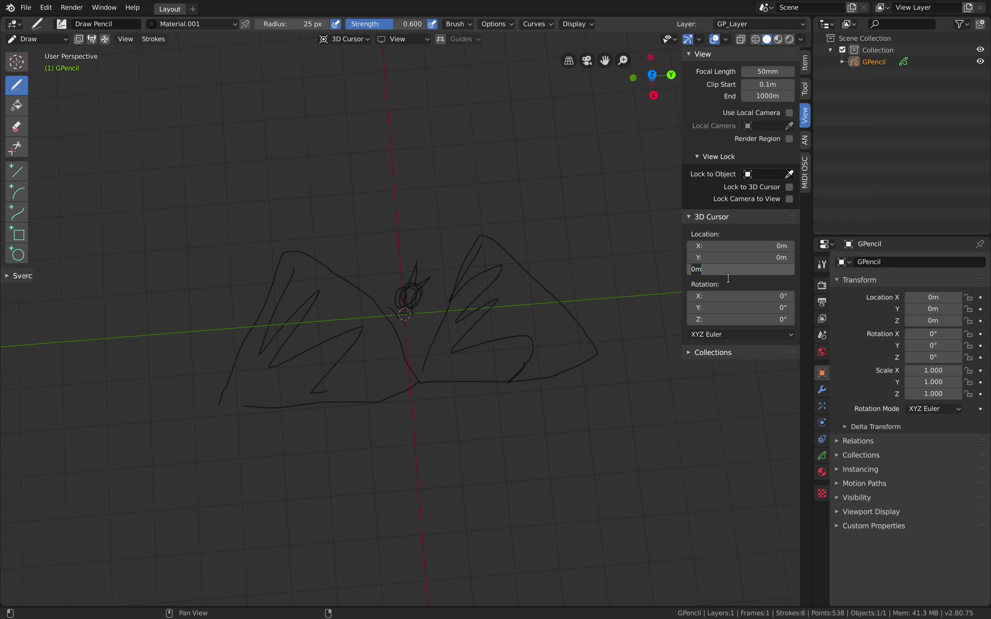
{"action": "type", "text": "1"}
{"action": "key", "text": "Return"}
{"action": "mouse_move", "coordinate": [542, 296]}
{"action": "middle_mouse_down"}
{"action": "mouse_move", "coordinate": [516, 271]}
{"action": "mouse_move", "coordinate": [514, 312]}
{"action": "mouse_move", "coordinate": [475, 292]}
{"action": "middle_mouse_up"}
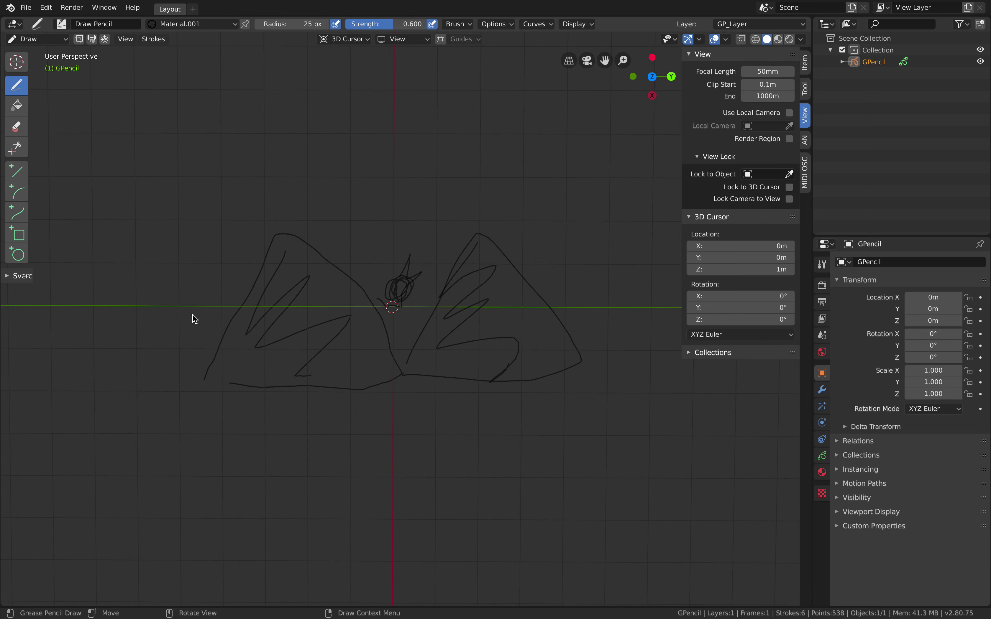
{"action": "mouse_move", "coordinate": [466, 310]}
{"action": "left_mouse_down"}
{"action": "mouse_move", "coordinate": [628, 305]}
{"action": "mouse_move", "coordinate": [205, 312]}
{"action": "mouse_move", "coordinate": [550, 322]}
{"action": "mouse_move", "coordinate": [239, 349]}
{"action": "mouse_move", "coordinate": [252, 361]}
{"action": "mouse_move", "coordinate": [583, 379]}
{"action": "mouse_move", "coordinate": [681, 306]}
{"action": "mouse_move", "coordinate": [580, 325]}
{"action": "mouse_move", "coordinate": [494, 366]}
{"action": "mouse_move", "coordinate": [422, 363]}
{"action": "left_mouse_up"}
Step: Set the 3D cursor's Z location to 2 m and sketch a domed, hat-like shape with a trailing tail above the mountains
{"action": "left_click", "coordinate": [775, 269]}
{"action": "type", "text": "2"}
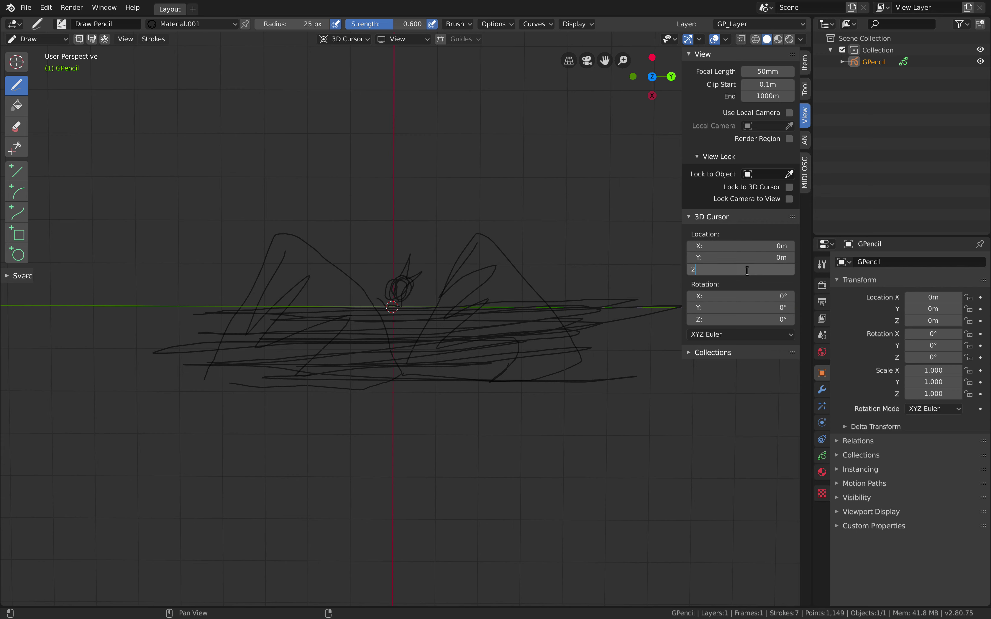
{"action": "key", "text": "Return"}
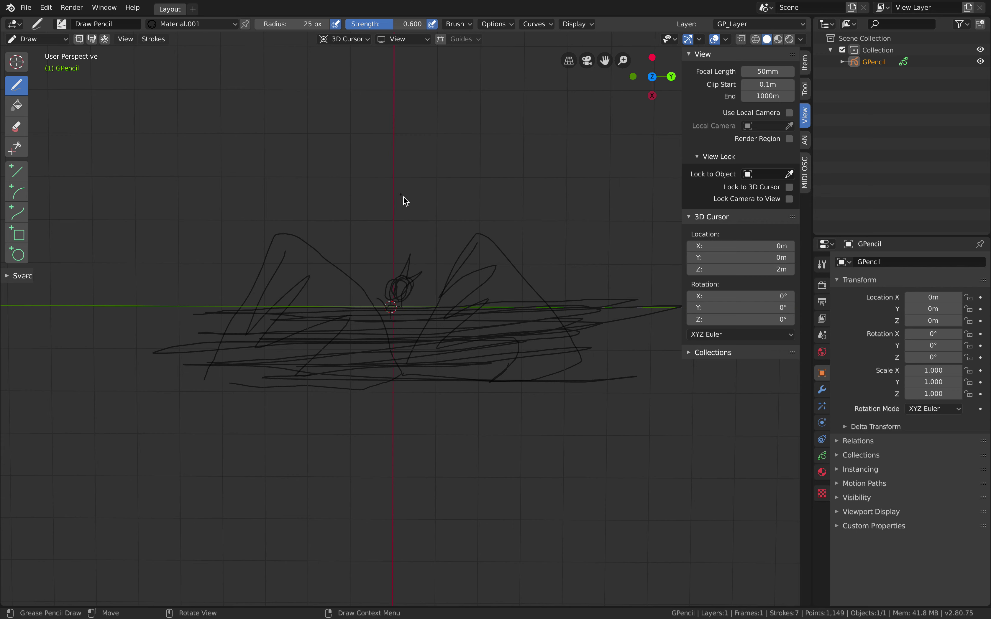
{"action": "left_click_drag", "start_coordinate": [324, 247], "coordinate": [392, 216]}
{"action": "left_click_drag", "start_coordinate": [343, 259], "coordinate": [340, 257]}
{"action": "key", "text": "ctrl+z"}
{"action": "left_click_drag", "start_coordinate": [351, 218], "coordinate": [371, 189]}
{"action": "left_click_drag", "start_coordinate": [342, 234], "coordinate": [405, 205]}
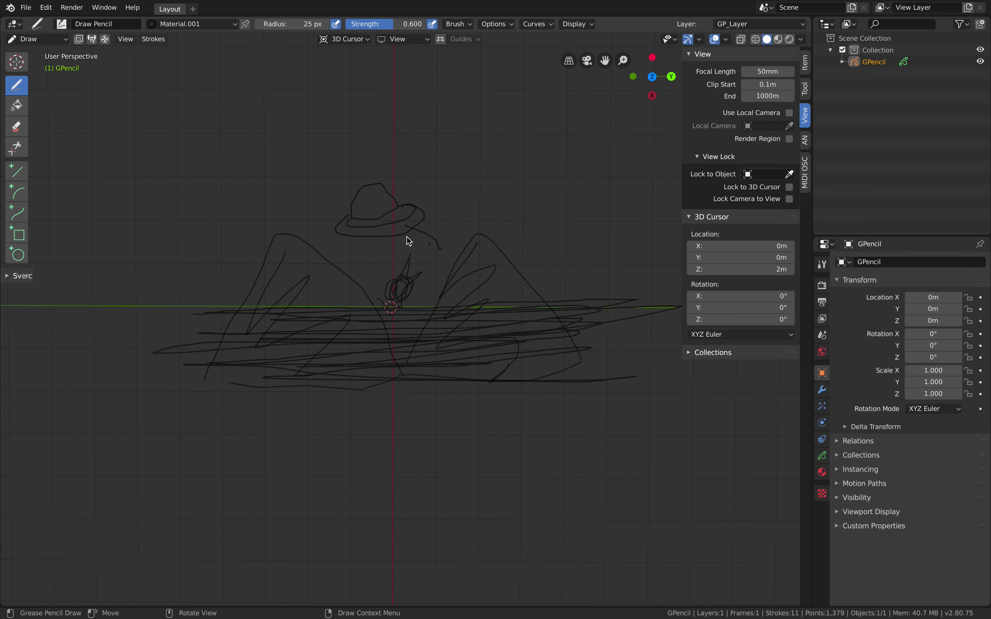
Step: Set the 3D cursor's Z location to 3 m and draw small curled loops scattered in the sky around the hat shape
{"action": "left_click", "coordinate": [722, 271]}
{"action": "type", "text": "3"}
{"action": "key", "text": "Return"}
{"action": "middle_click_drag", "start_coordinate": [505, 186], "coordinate": [507, 195], "text": "shift"}
{"action": "left_click_drag", "start_coordinate": [507, 154], "coordinate": [523, 162]}
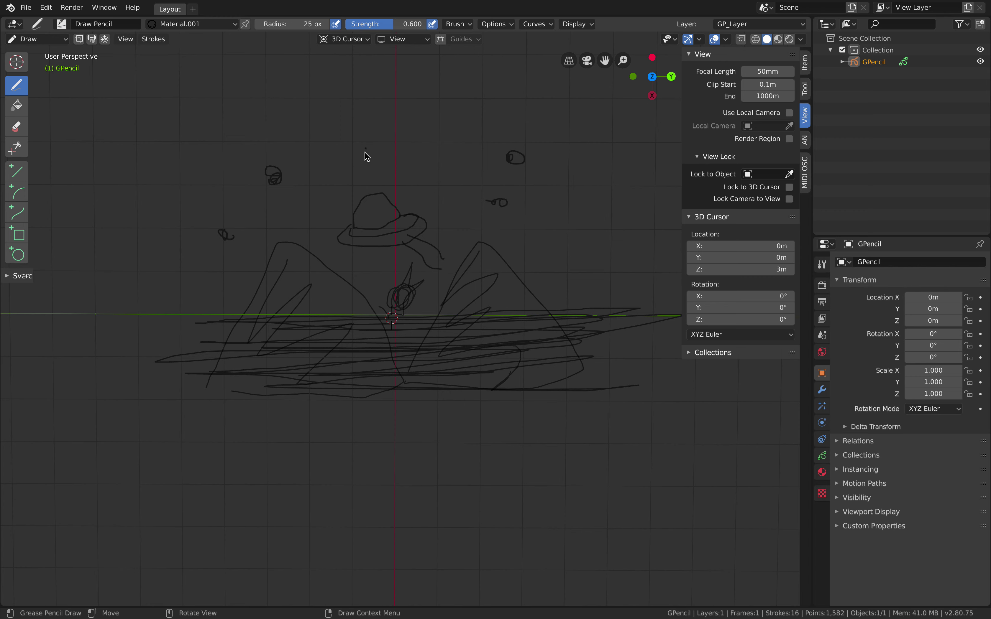
Step: Set the 3D cursor's Z location to 4 m and draw two large puffy clouds on either side of the hat shape
{"action": "left_click", "coordinate": [764, 270]}
{"action": "type", "text": "4"}
{"action": "key", "text": "Return"}
{"action": "mouse_move", "coordinate": [224, 153]}
{"action": "left_mouse_down"}
{"action": "mouse_move", "coordinate": [272, 219]}
{"action": "mouse_move", "coordinate": [266, 138]}
{"action": "mouse_move", "coordinate": [222, 143]}
{"action": "left_mouse_up"}
{"action": "left_click_drag", "start_coordinate": [563, 221], "coordinate": [464, 173]}
Step: Examine the depth separation between the stroke levels from oblique and near-overhead angles
{"action": "mouse_move", "coordinate": [464, 172]}
{"action": "middle_mouse_down"}
{"action": "mouse_move", "coordinate": [482, 252]}
{"action": "mouse_move", "coordinate": [434, 273]}
{"action": "mouse_move", "coordinate": [445, 263]}
{"action": "mouse_move", "coordinate": [451, 281]}
{"action": "mouse_move", "coordinate": [434, 281]}
{"action": "mouse_move", "coordinate": [464, 291]}
{"action": "mouse_move", "coordinate": [430, 368]}
{"action": "mouse_move", "coordinate": [462, 322]}
{"action": "mouse_move", "coordinate": [449, 305]}
{"action": "mouse_move", "coordinate": [471, 283]}
{"action": "middle_mouse_up"}
{"action": "middle_click_drag", "start_coordinate": [412, 430], "coordinate": [427, 425]}
{"action": "mouse_move", "coordinate": [412, 362]}
{"action": "middle_mouse_down"}
{"action": "mouse_move", "coordinate": [389, 385]}
{"action": "mouse_move", "coordinate": [396, 363]}
{"action": "mouse_move", "coordinate": [469, 332]}
{"action": "mouse_move", "coordinate": [468, 348]}
{"action": "middle_mouse_up"}
{"action": "scroll", "coordinate": [453, 378], "scroll_direction": "up", "scroll_amount": 2}
{"action": "scroll", "coordinate": [451, 374], "scroll_direction": "down", "scroll_amount": 3}
{"action": "scroll", "coordinate": [434, 352], "scroll_direction": "up", "scroll_amount": 3}
{"action": "middle_click_drag", "start_coordinate": [456, 366], "coordinate": [436, 336]}
{"action": "mouse_move", "coordinate": [333, 285]}
{"action": "middle_mouse_down"}
{"action": "mouse_move", "coordinate": [413, 293]}
{"action": "mouse_move", "coordinate": [470, 323]}
{"action": "middle_mouse_up"}
{"action": "scroll", "coordinate": [479, 274], "scroll_direction": "down", "scroll_amount": 2}
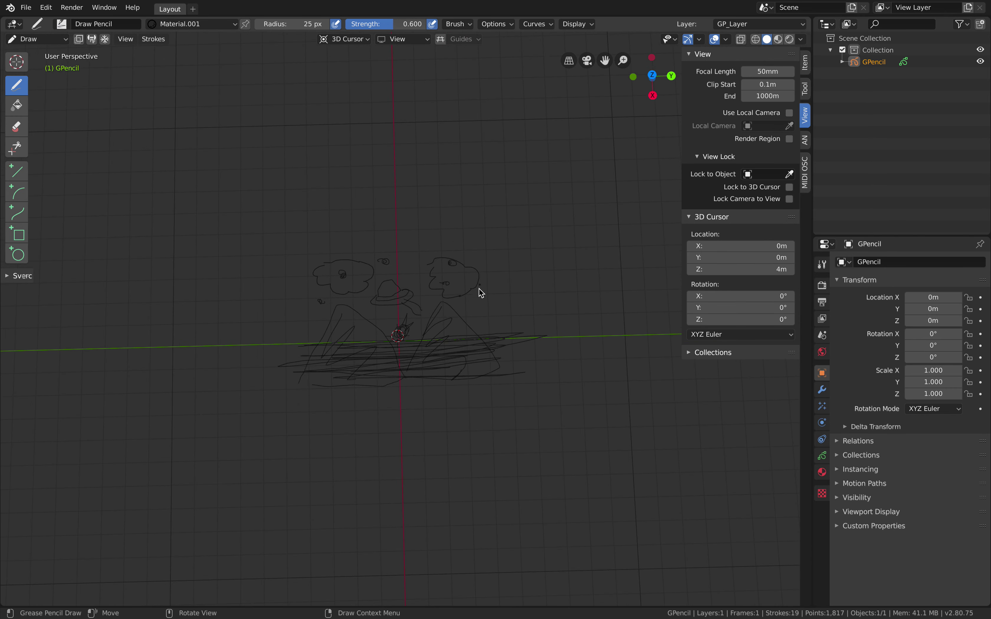
{"action": "scroll", "coordinate": [479, 288], "scroll_direction": "up", "scroll_amount": 4}
{"action": "middle_click_drag", "start_coordinate": [398, 265], "coordinate": [440, 223], "text": "shift"}
{"action": "middle_click_drag", "start_coordinate": [425, 308], "coordinate": [437, 405]}
{"action": "mouse_move", "coordinate": [452, 320]}
{"action": "middle_mouse_down"}
{"action": "mouse_move", "coordinate": [433, 237]}
{"action": "mouse_move", "coordinate": [433, 314]}
{"action": "mouse_move", "coordinate": [459, 352]}
{"action": "mouse_move", "coordinate": [448, 359]}
{"action": "mouse_move", "coordinate": [471, 348]}
{"action": "middle_mouse_up"}
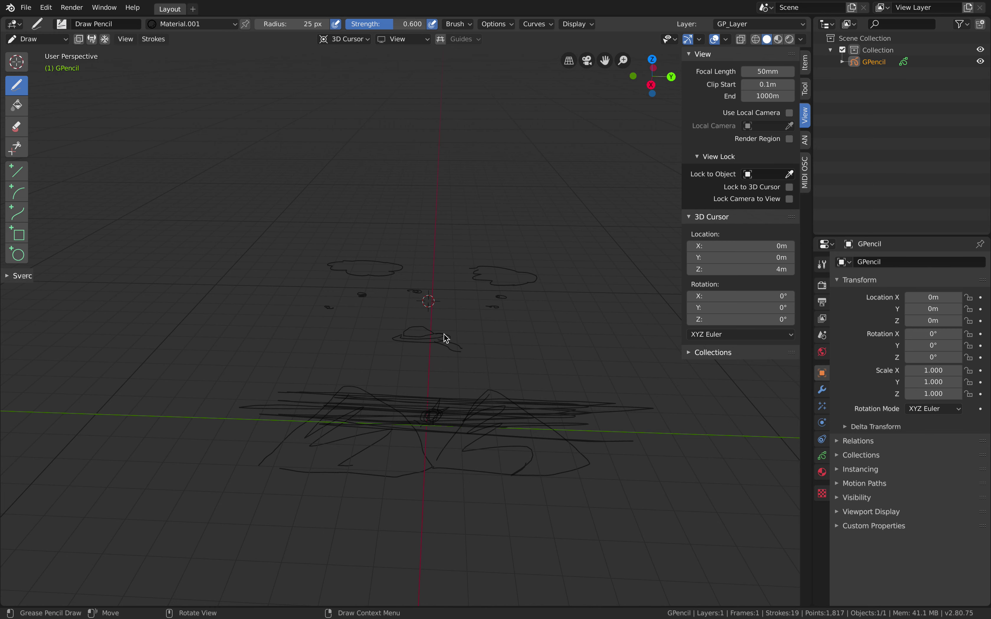
{"action": "middle_click_drag", "start_coordinate": [569, 343], "coordinate": [574, 362]}
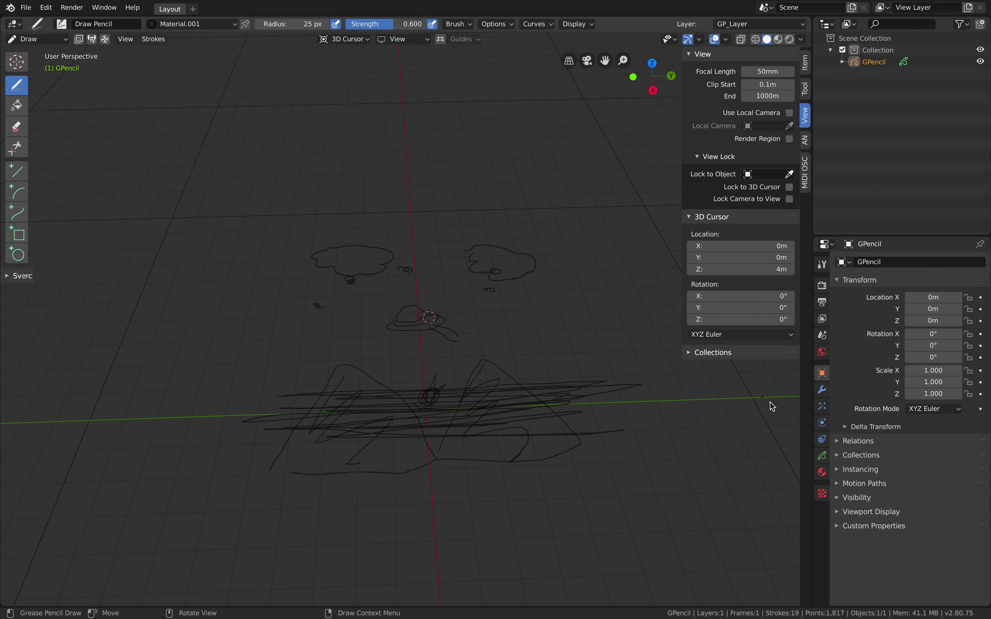
Step: Open the Grease Pencil object's layer settings and check the layered drawing from nearly above
{"action": "left_click", "coordinate": [824, 392]}
{"action": "middle_click_drag", "start_coordinate": [487, 415], "coordinate": [506, 432]}
{"action": "left_click", "coordinate": [824, 456]}
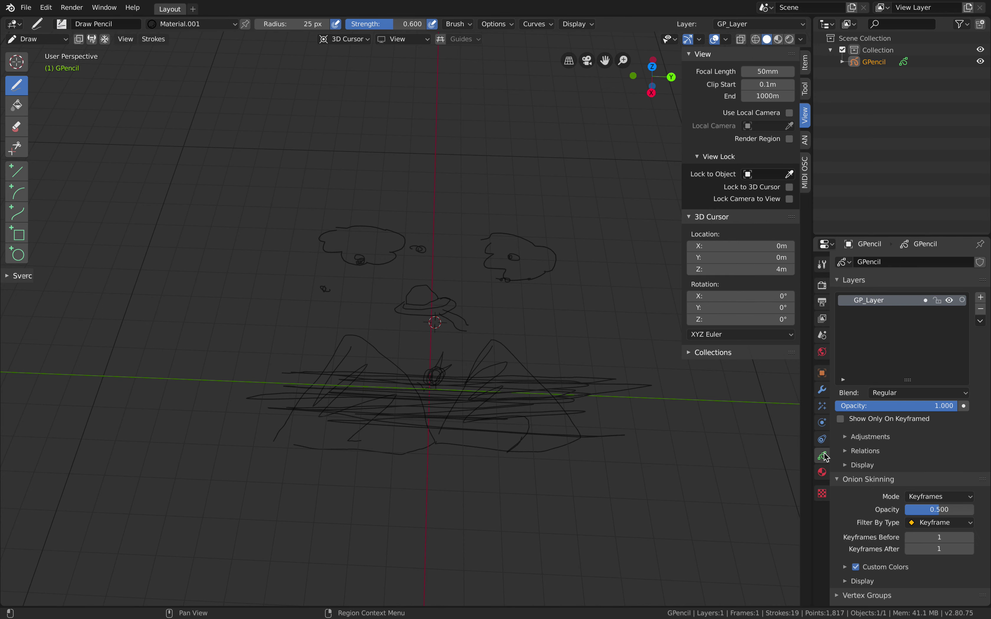
{"action": "mouse_move", "coordinate": [564, 323]}
{"action": "middle_mouse_down"}
{"action": "mouse_move", "coordinate": [478, 301]}
{"action": "mouse_move", "coordinate": [486, 314]}
{"action": "mouse_move", "coordinate": [418, 369]}
{"action": "mouse_move", "coordinate": [442, 361]}
{"action": "mouse_move", "coordinate": [443, 342]}
{"action": "mouse_move", "coordinate": [409, 388]}
{"action": "mouse_move", "coordinate": [425, 379]}
{"action": "mouse_move", "coordinate": [409, 367]}
{"action": "mouse_move", "coordinate": [422, 377]}
{"action": "mouse_move", "coordinate": [430, 345]}
{"action": "middle_mouse_up"}
{"action": "scroll", "coordinate": [423, 377], "scroll_direction": "down", "scroll_amount": 2}
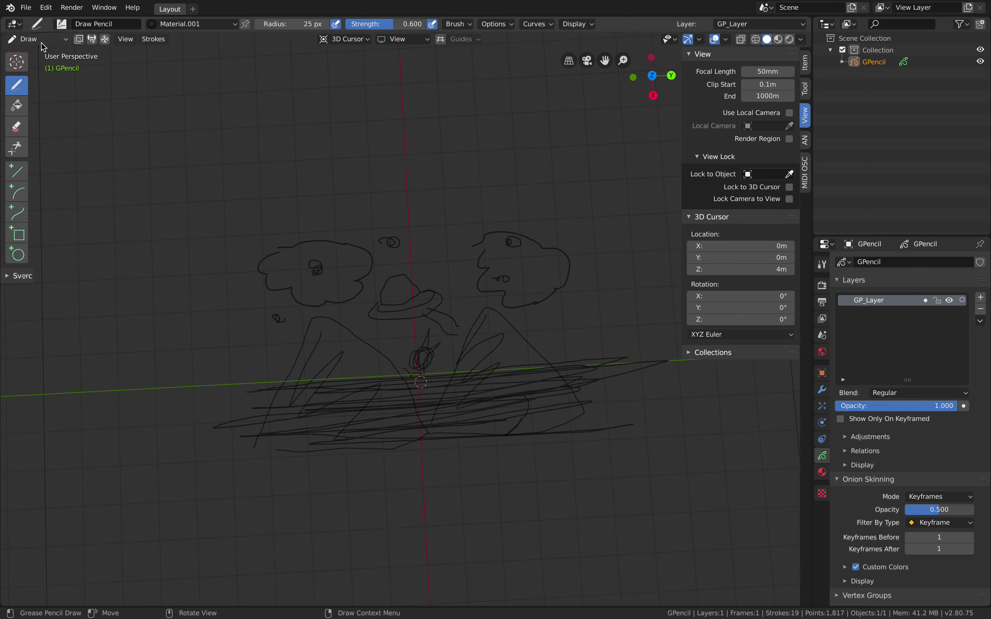
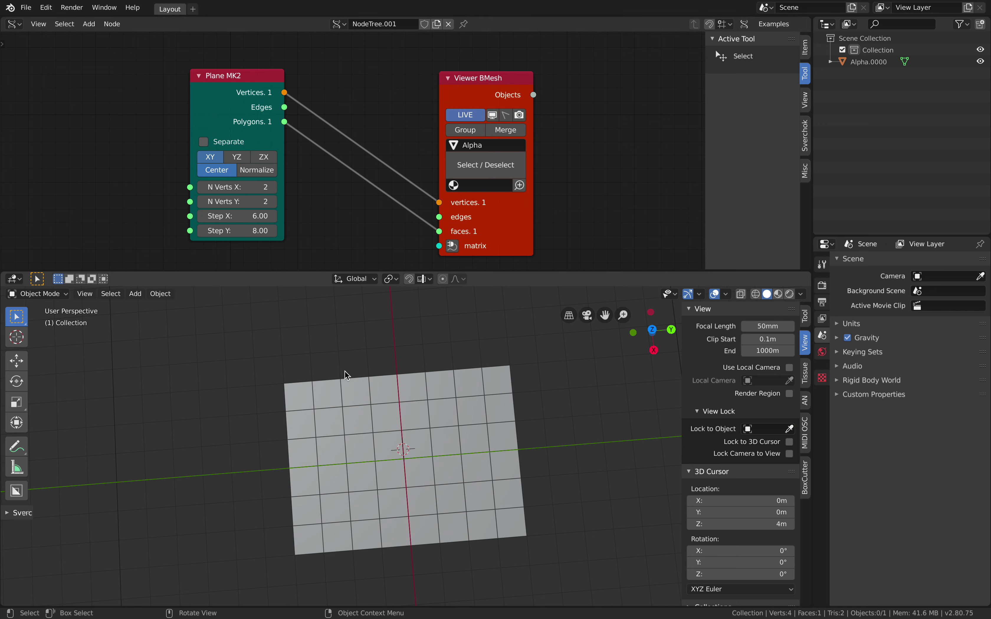
Step: Save the file, then move the Viewer BMesh node away from Plane MK2 with its Merge option enabled
{"action": "key", "text": "ctrl+s"}
{"action": "left_click_drag", "start_coordinate": [524, 215], "coordinate": [607, 194]}
{"action": "left_click", "coordinate": [544, 115]}
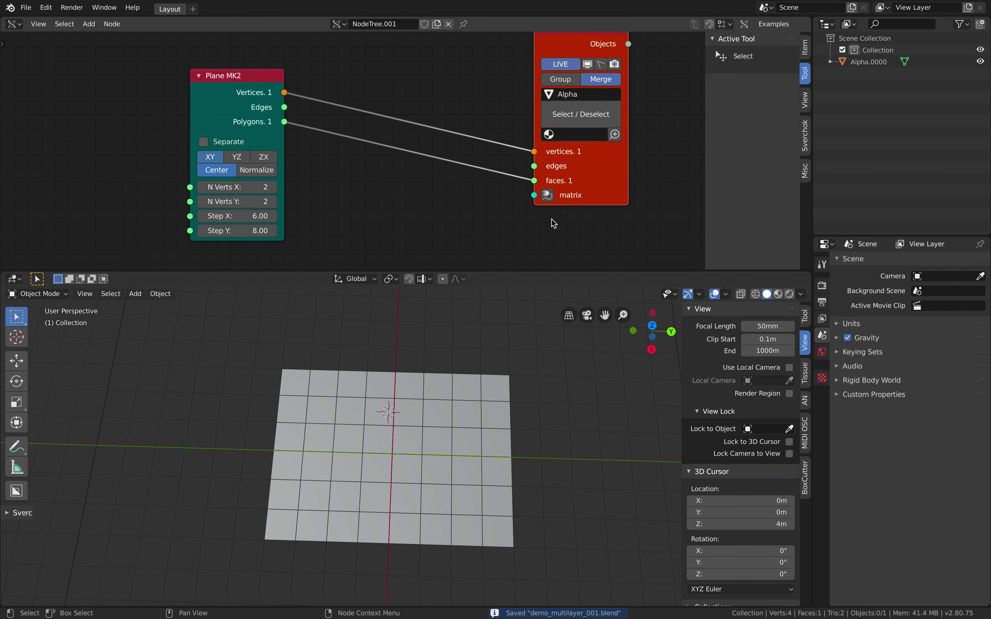
Step: Add a Range Int node between and below the two existing nodes and switch it to Count mode
{"action": "key", "text": "alt+space"}
{"action": "type", "text": "range"}
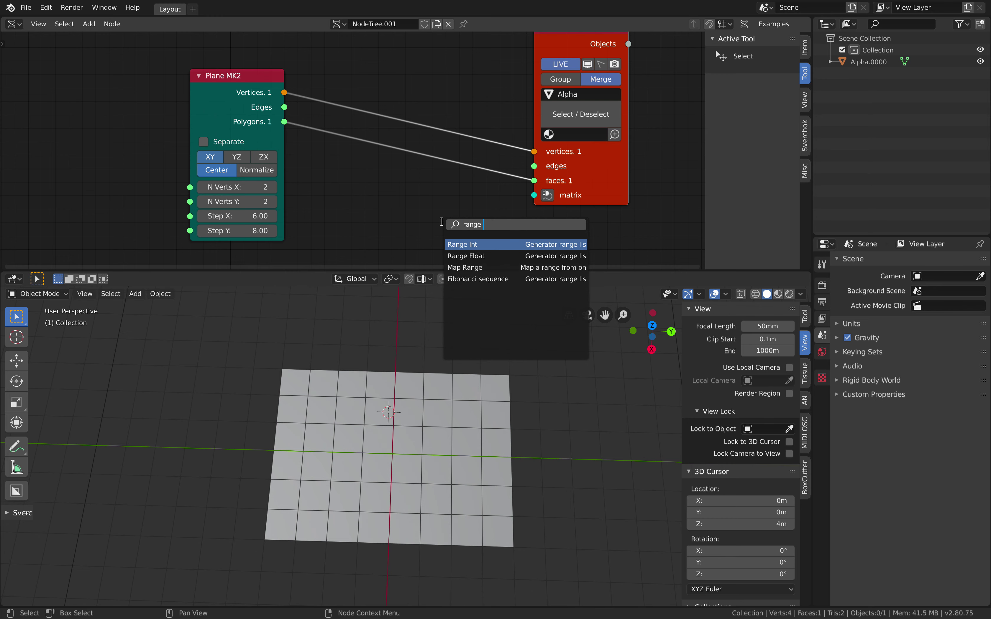
{"action": "key", "text": "Return"}
{"action": "left_click", "coordinate": [346, 193]}
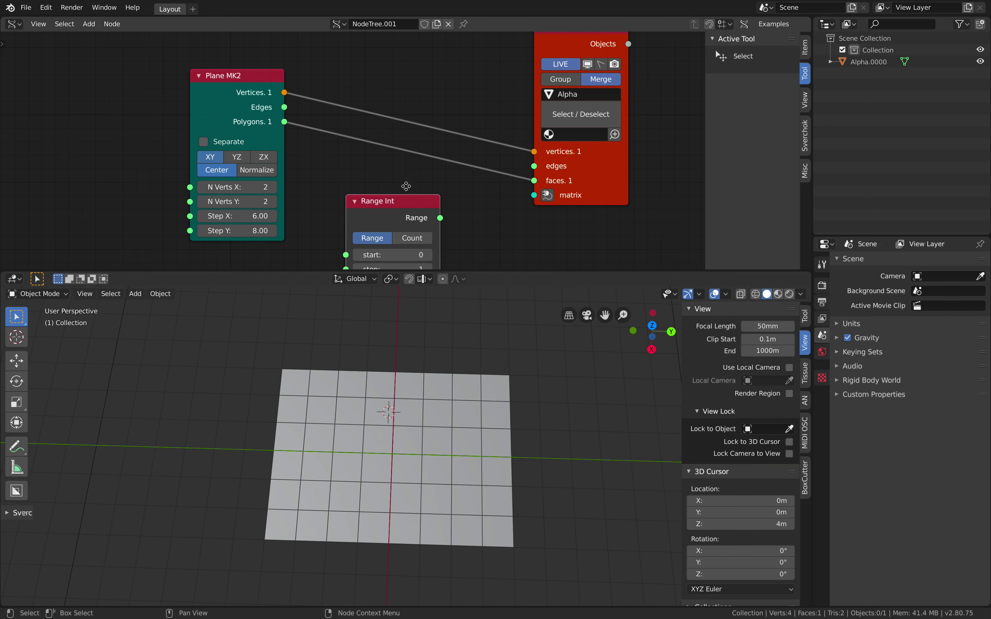
{"action": "scroll", "coordinate": [393, 152], "scroll_direction": "down", "scroll_amount": 1}
{"action": "scroll", "coordinate": [433, 183], "scroll_direction": "up", "scroll_amount": 1}
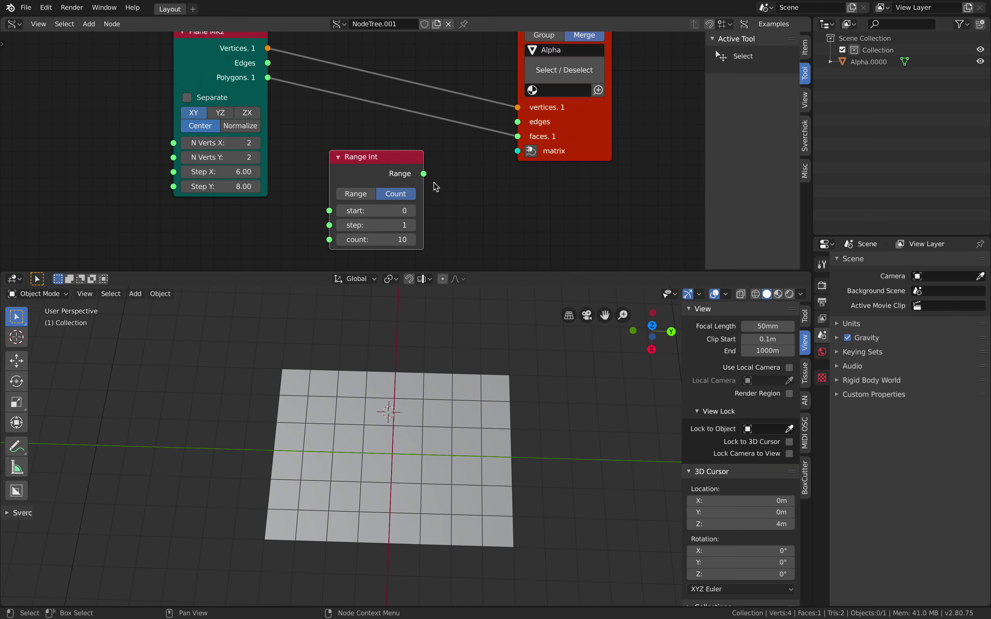
Step: Add a Vector in node beside Range Int and connect the Range output to its Z input
{"action": "key", "text": "alt+space"}
{"action": "type", "text": "vector i"}
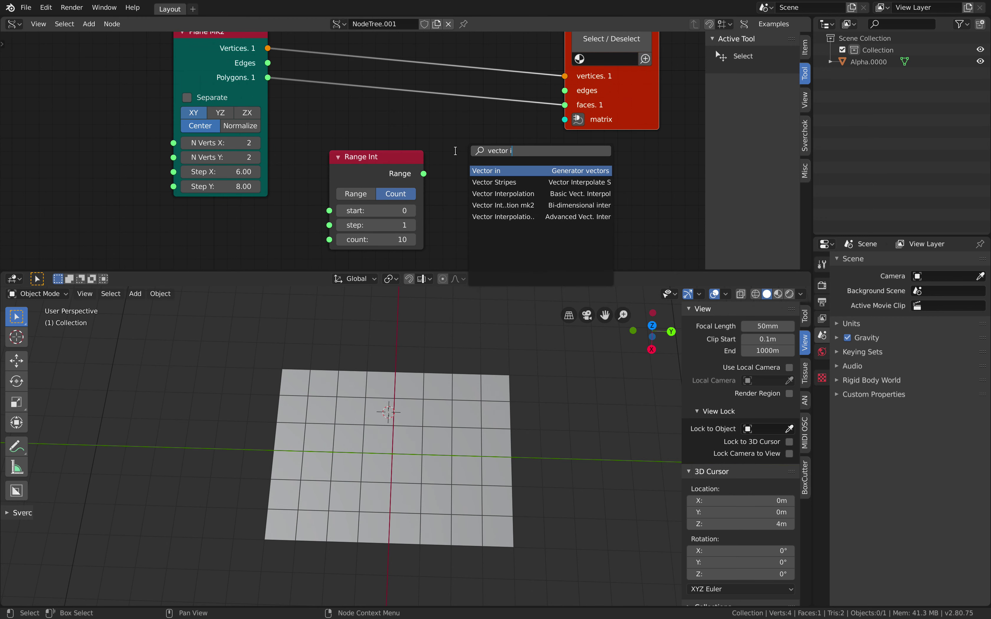
{"action": "key", "text": "Return"}
{"action": "left_click", "coordinate": [451, 144]}
{"action": "left_click_drag", "start_coordinate": [424, 174], "coordinate": [451, 217]}
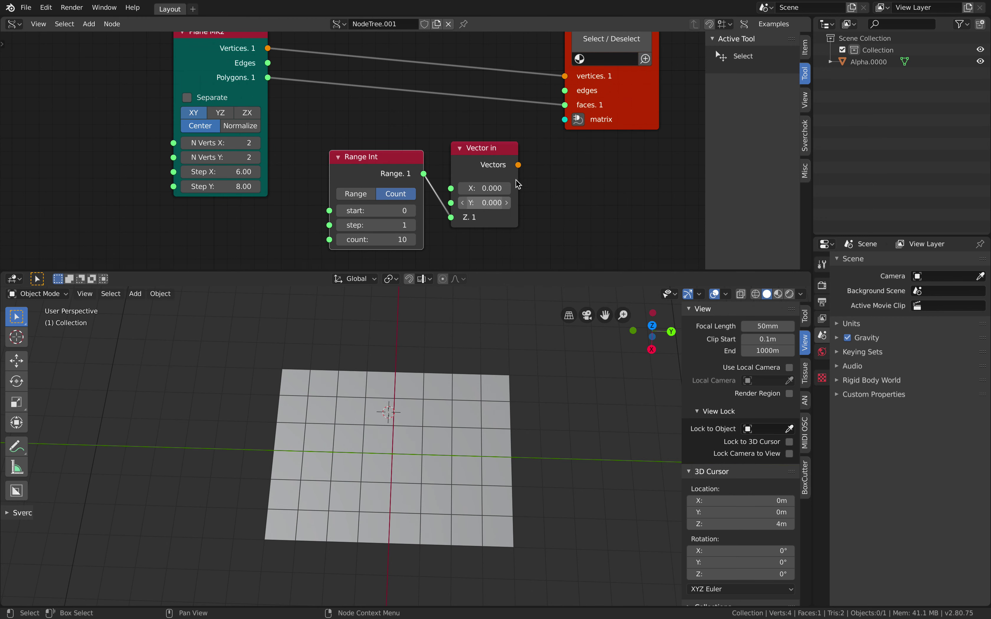
Step: Connect the Vector in node's Vectors output to the Viewer BMesh matrix input to stack copies of the plane
{"action": "left_click_drag", "start_coordinate": [517, 164], "coordinate": [565, 120]}
{"action": "middle_click_drag", "start_coordinate": [499, 369], "coordinate": [518, 347]}
{"action": "scroll", "coordinate": [512, 369], "scroll_direction": "down", "scroll_amount": 5}
{"action": "middle_click_drag", "start_coordinate": [506, 397], "coordinate": [426, 422]}
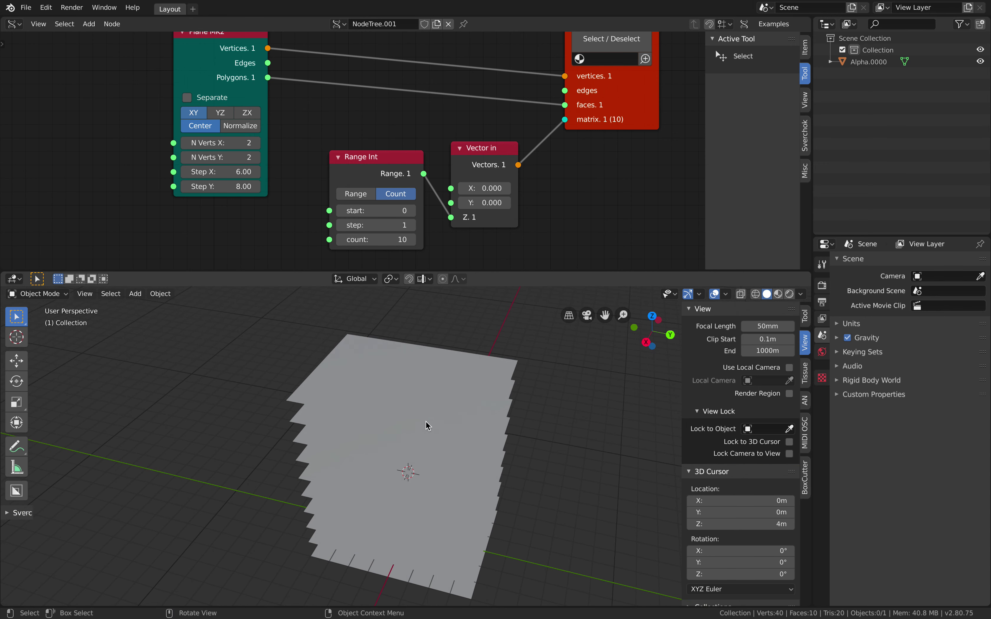
Step: Adjust the viewport shading options to distinguish the edges of the stacked planes
{"action": "left_click", "coordinate": [802, 294]}
{"action": "left_click", "coordinate": [736, 557]}
{"action": "middle_click_drag", "start_coordinate": [565, 503], "coordinate": [561, 496]}
{"action": "key", "text": "a"}
{"action": "key", "text": "a"}
{"action": "key", "text": "a"}
{"action": "mouse_move", "coordinate": [444, 471]}
{"action": "middle_mouse_down"}
{"action": "mouse_move", "coordinate": [467, 453]}
{"action": "mouse_move", "coordinate": [464, 410]}
{"action": "mouse_move", "coordinate": [512, 426]}
{"action": "mouse_move", "coordinate": [502, 449]}
{"action": "mouse_move", "coordinate": [461, 453]}
{"action": "mouse_move", "coordinate": [469, 426]}
{"action": "mouse_move", "coordinate": [429, 445]}
{"action": "mouse_move", "coordinate": [449, 437]}
{"action": "middle_mouse_up"}
{"action": "key", "text": "a"}
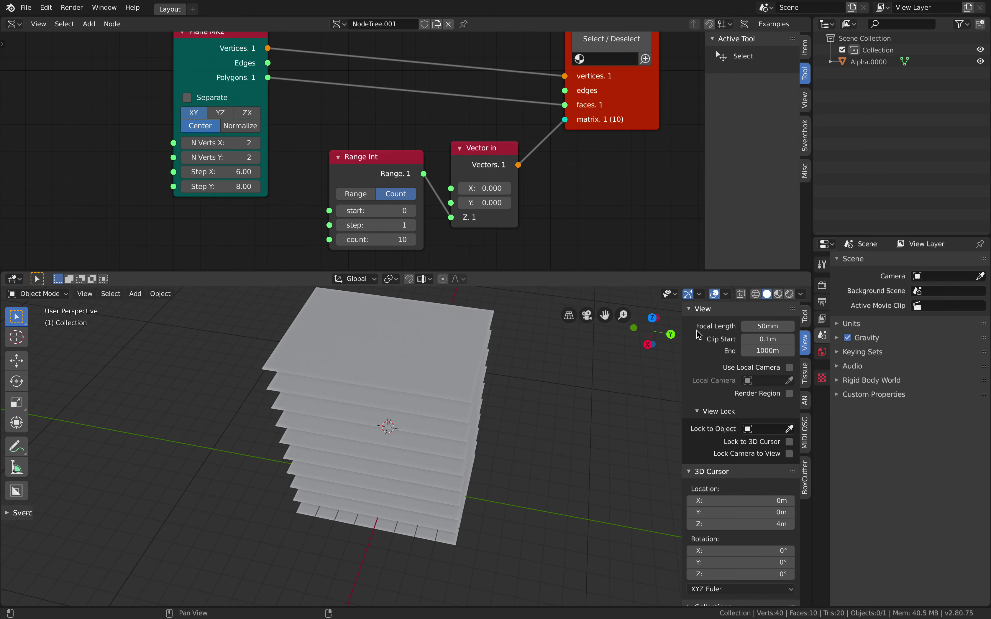
Step: Enable the Wireframe overlay for the stacked planes and save the file
{"action": "left_click", "coordinate": [727, 294]}
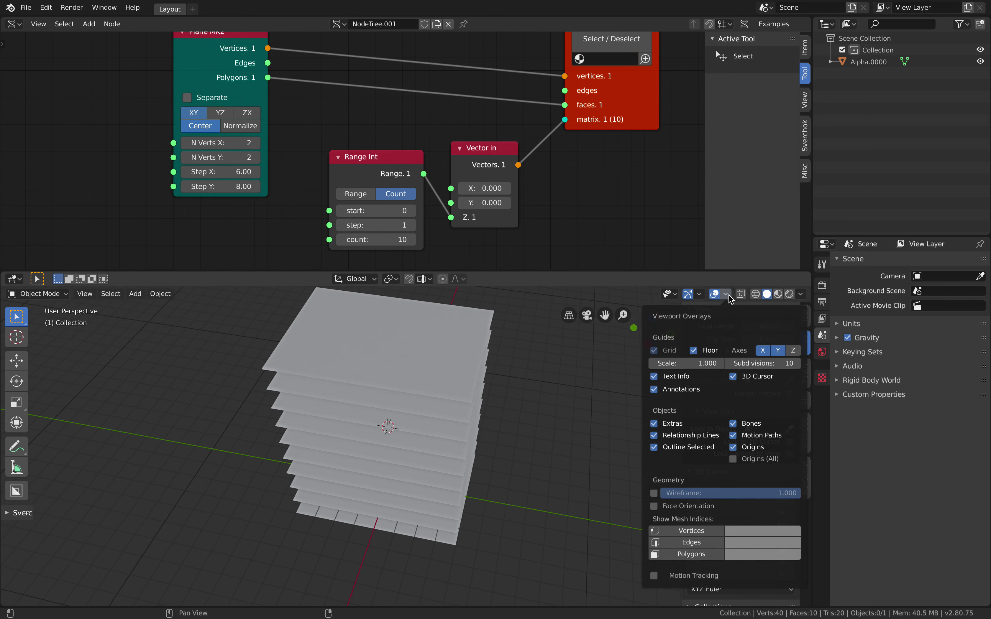
{"action": "left_click", "coordinate": [654, 492]}
{"action": "mouse_move", "coordinate": [545, 459]}
{"action": "middle_mouse_down"}
{"action": "mouse_move", "coordinate": [520, 440]}
{"action": "mouse_move", "coordinate": [540, 442]}
{"action": "middle_mouse_up"}
{"action": "key", "text": "ctrl+s"}
{"action": "middle_click_drag", "start_coordinate": [463, 422], "coordinate": [510, 399], "text": "shift"}
Step: Try different plane counts on the Range Int node, from 1 up to 11
{"action": "middle_click_drag", "start_coordinate": [439, 236], "coordinate": [444, 199]}
{"action": "left_click", "coordinate": [414, 202]}
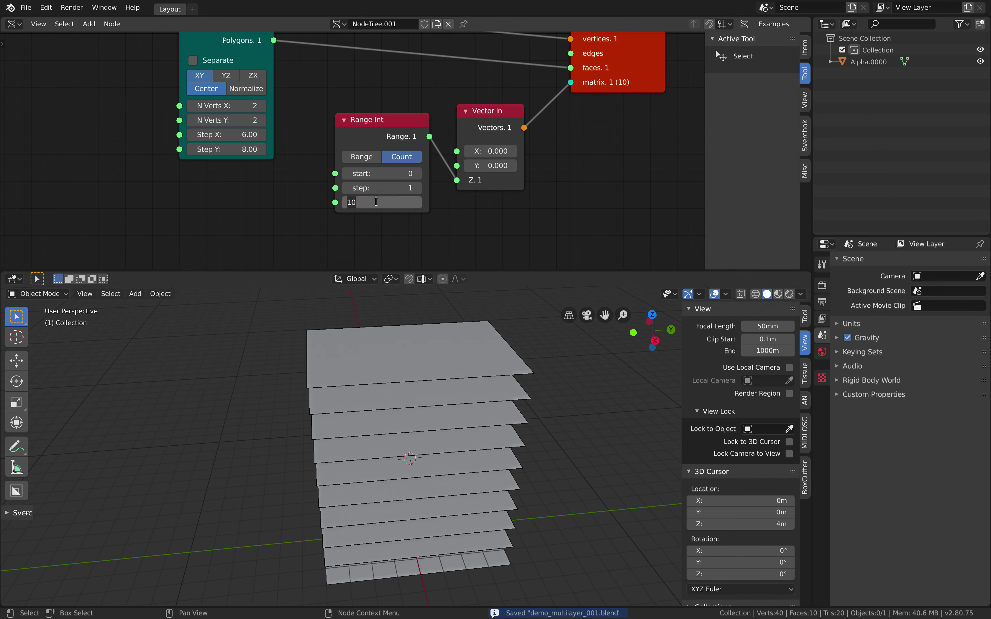
{"action": "type", "text": "1"}
{"action": "key", "text": "Return"}
{"action": "left_click_drag", "start_coordinate": [415, 203], "coordinate": [428, 204]}
{"action": "left_click", "coordinate": [418, 203]}
{"action": "left_click", "coordinate": [419, 203]}
{"action": "left_click", "coordinate": [417, 204]}
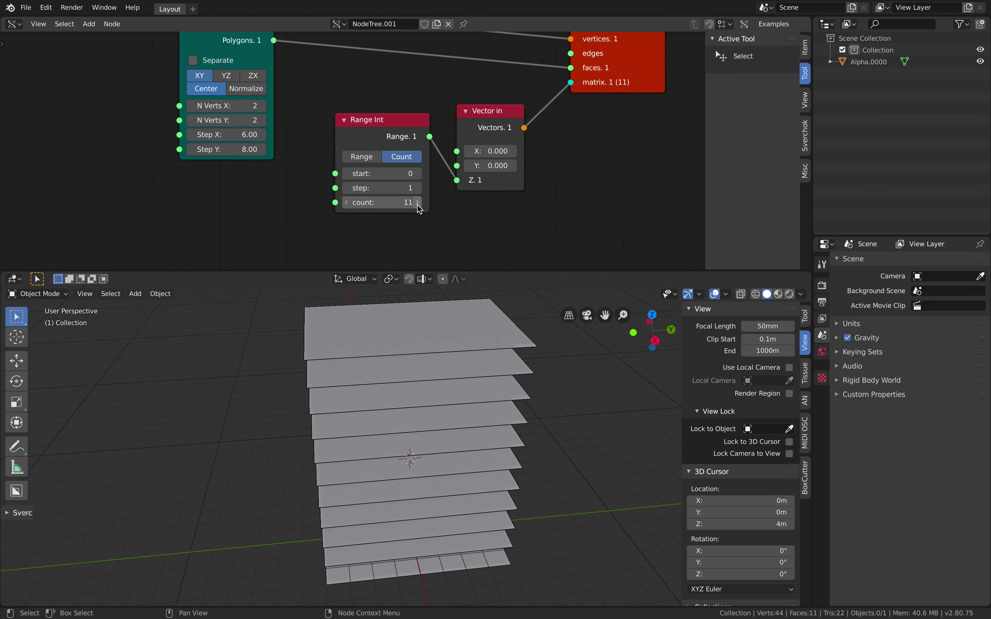
Step: Set the Range Int count to 1, frame the single plane from above, and save the file
{"action": "left_click", "coordinate": [373, 204]}
{"action": "type", "text": "1"}
{"action": "key", "text": "Return"}
{"action": "middle_click_drag", "start_coordinate": [504, 522], "coordinate": [301, 426]}
{"action": "key", "text": "ctrl+s"}
{"action": "scroll", "coordinate": [366, 438], "scroll_direction": "up", "scroll_amount": 3}
Step: Add a blank Grease Pencil object and switch it to Draw mode
{"action": "key", "text": "shift+a"}
{"action": "mouse_move", "coordinate": [324, 340]}
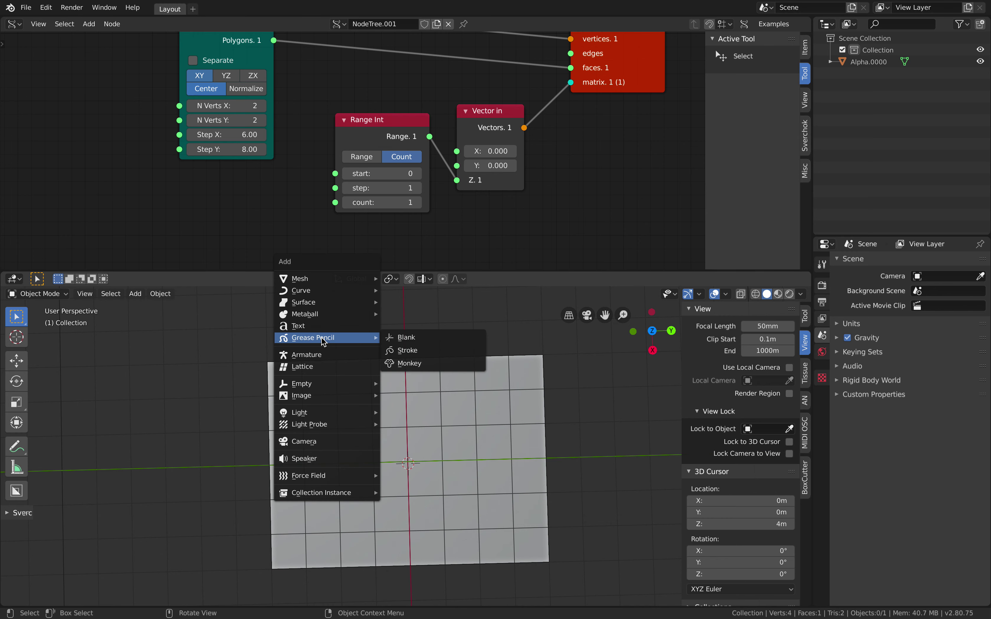
{"action": "left_click", "coordinate": [411, 338]}
{"action": "middle_click_drag", "start_coordinate": [413, 343], "coordinate": [368, 353]}
{"action": "left_click", "coordinate": [51, 299]}
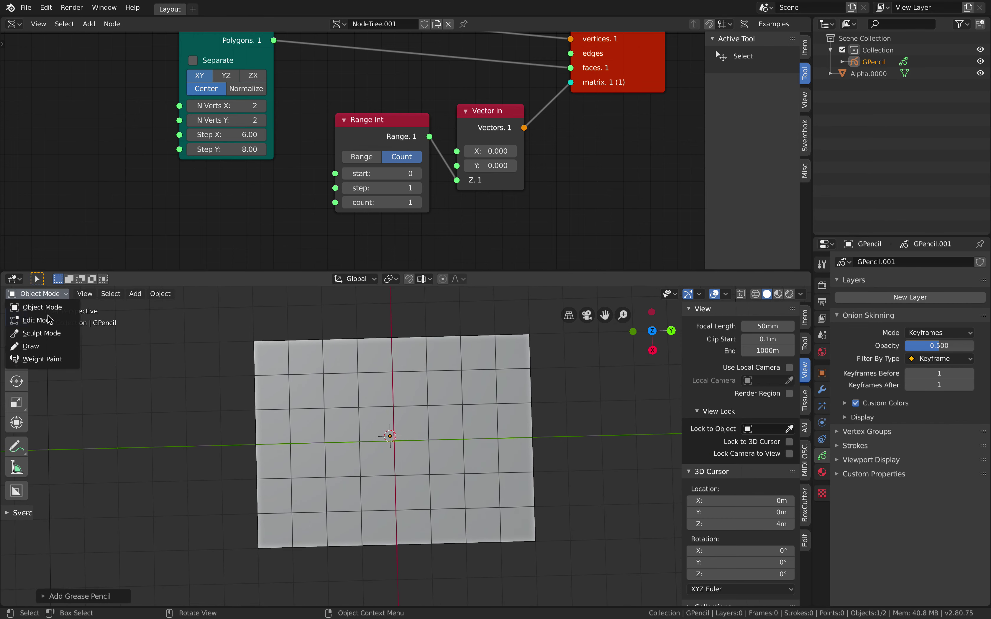
{"action": "left_click", "coordinate": [45, 348]}
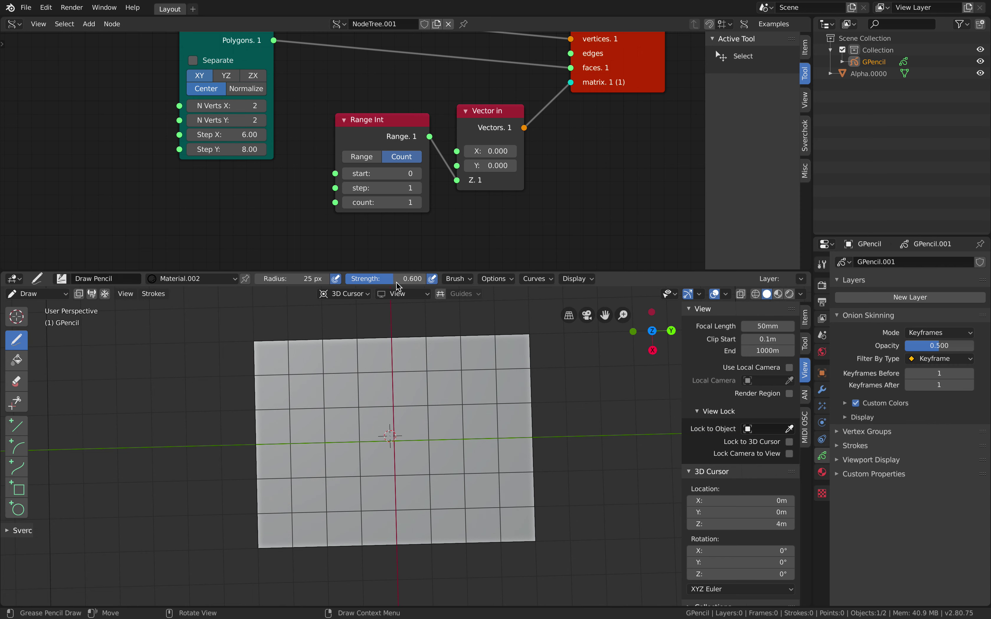
Step: Set Stroke Placement to Surface and draw overlapping circles on the plane
{"action": "left_click", "coordinate": [367, 294]}
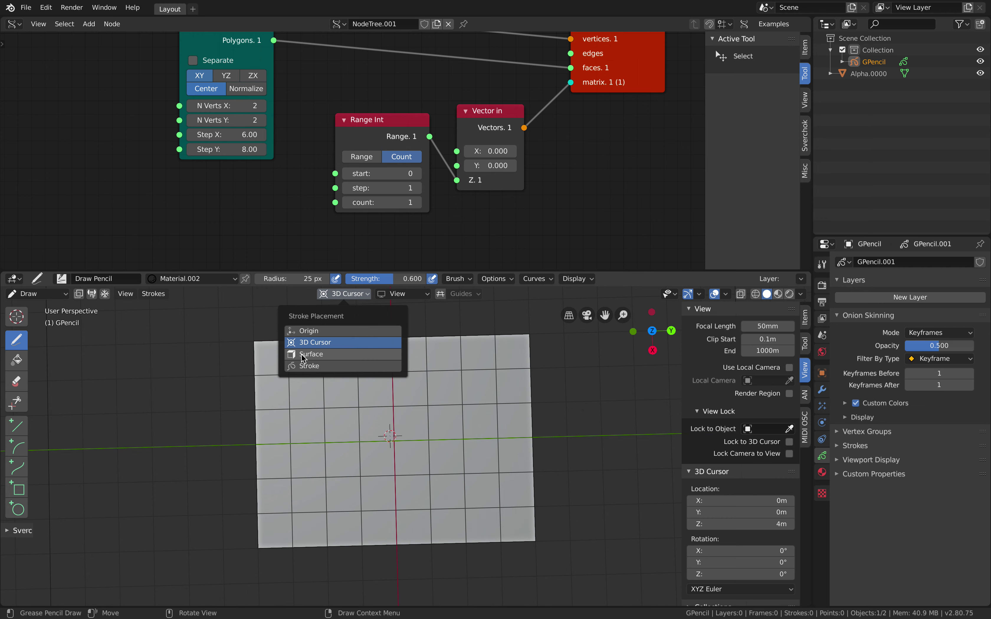
{"action": "left_click", "coordinate": [317, 355]}
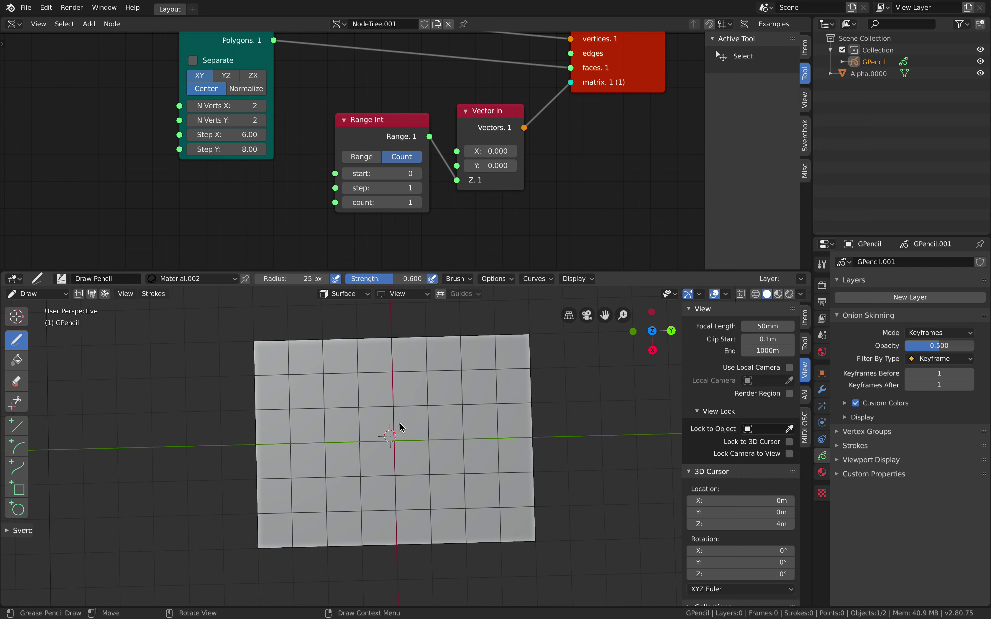
{"action": "mouse_move", "coordinate": [415, 438]}
{"action": "middle_mouse_down"}
{"action": "mouse_move", "coordinate": [414, 401]}
{"action": "mouse_move", "coordinate": [390, 439]}
{"action": "mouse_move", "coordinate": [368, 437]}
{"action": "middle_mouse_up"}
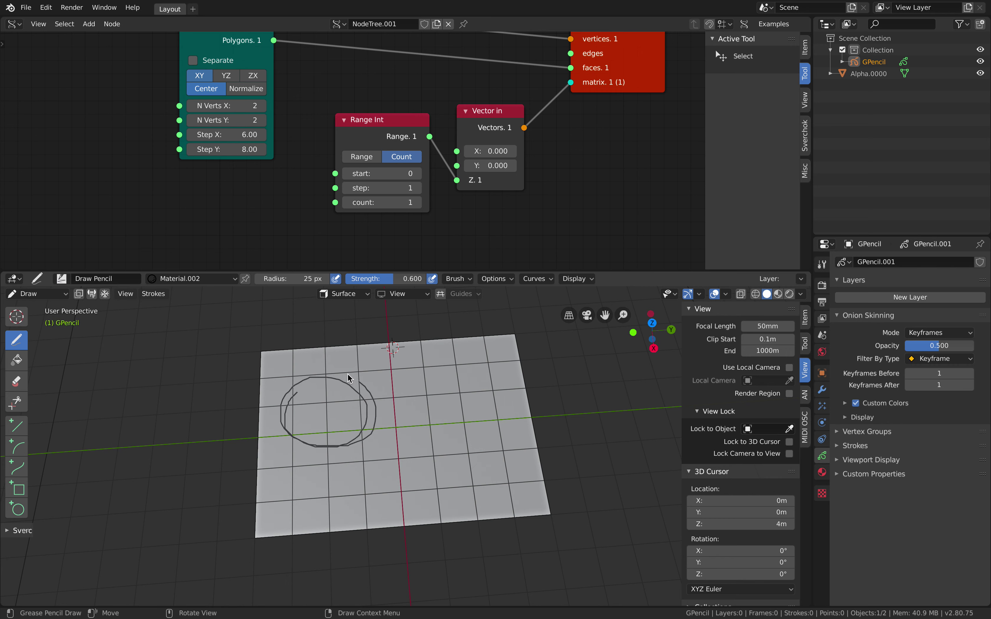
{"action": "left_click_drag", "start_coordinate": [349, 448], "coordinate": [351, 448]}
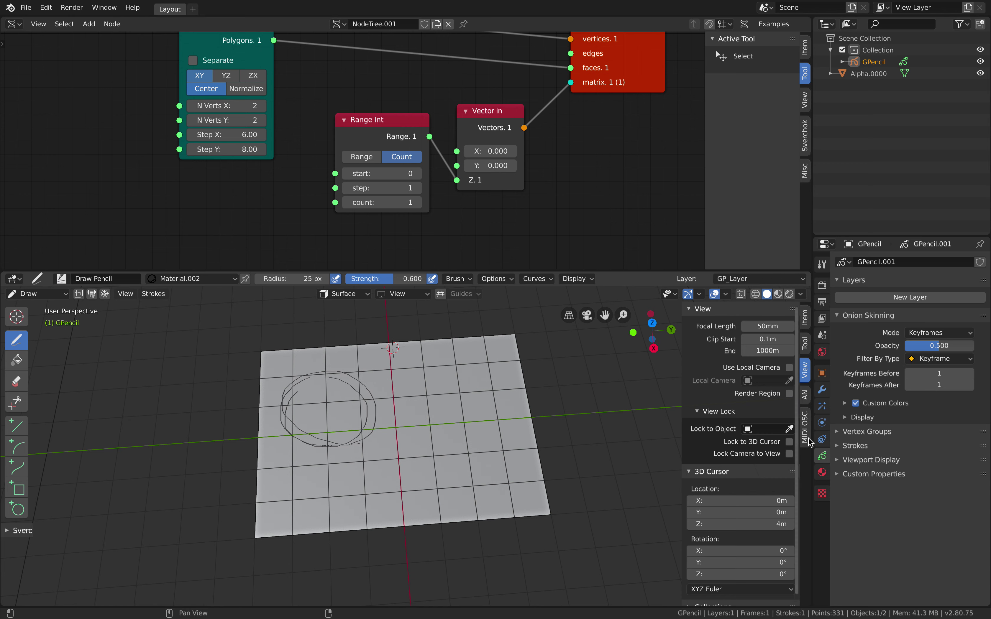
Step: Enable Fill on the Grease Pencil material and brighten its fill color to near white, with a value of 0.977
{"action": "left_click", "coordinate": [823, 472]}
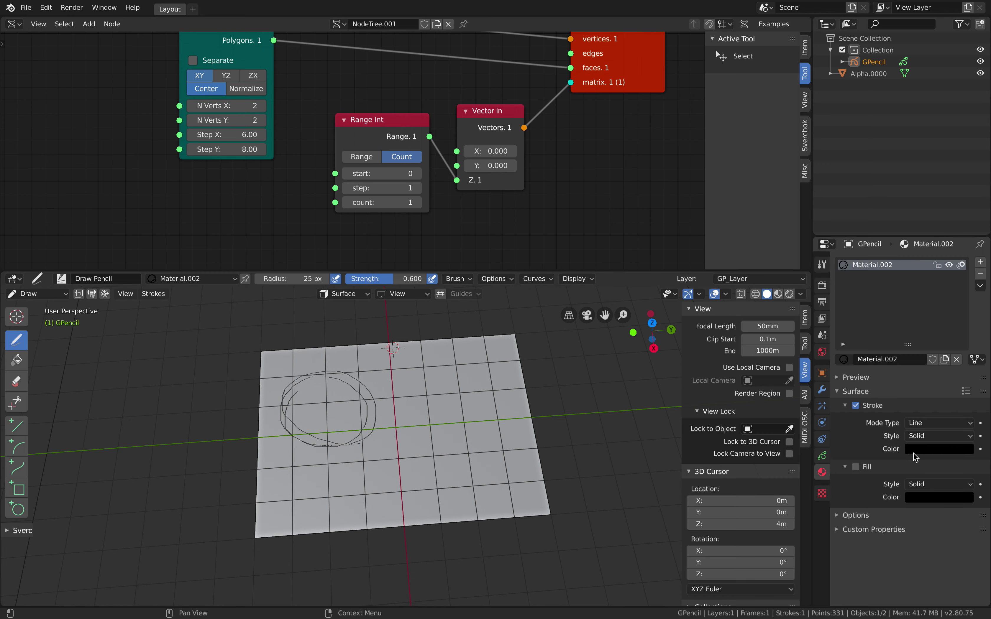
{"action": "left_click", "coordinate": [865, 470]}
{"action": "left_click", "coordinate": [860, 470]}
{"action": "left_click", "coordinate": [860, 471]}
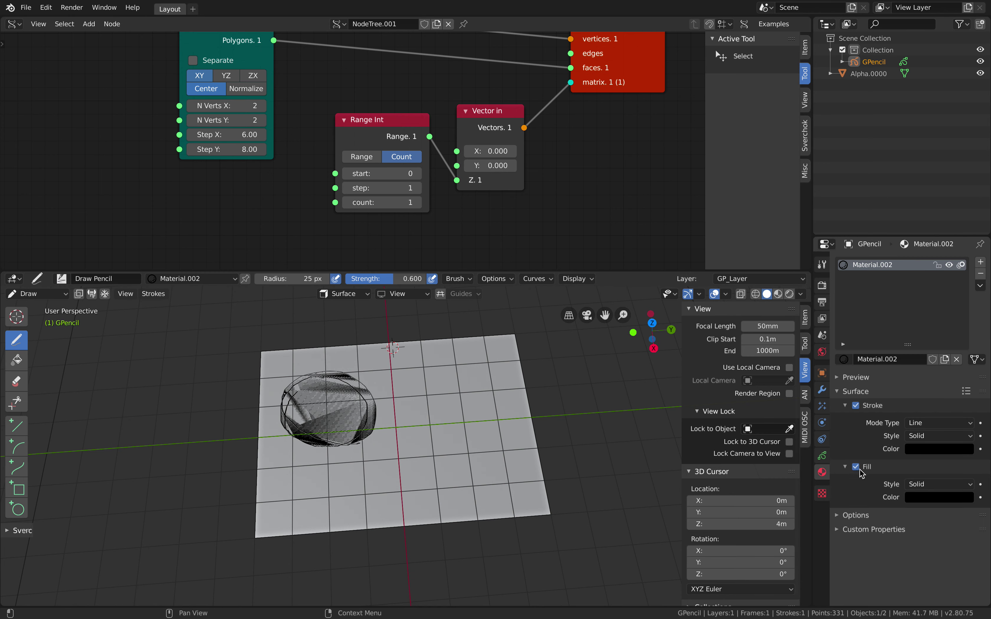
{"action": "left_click", "coordinate": [936, 499]}
{"action": "left_click_drag", "start_coordinate": [964, 357], "coordinate": [965, 328]}
{"action": "left_click", "coordinate": [918, 499]}
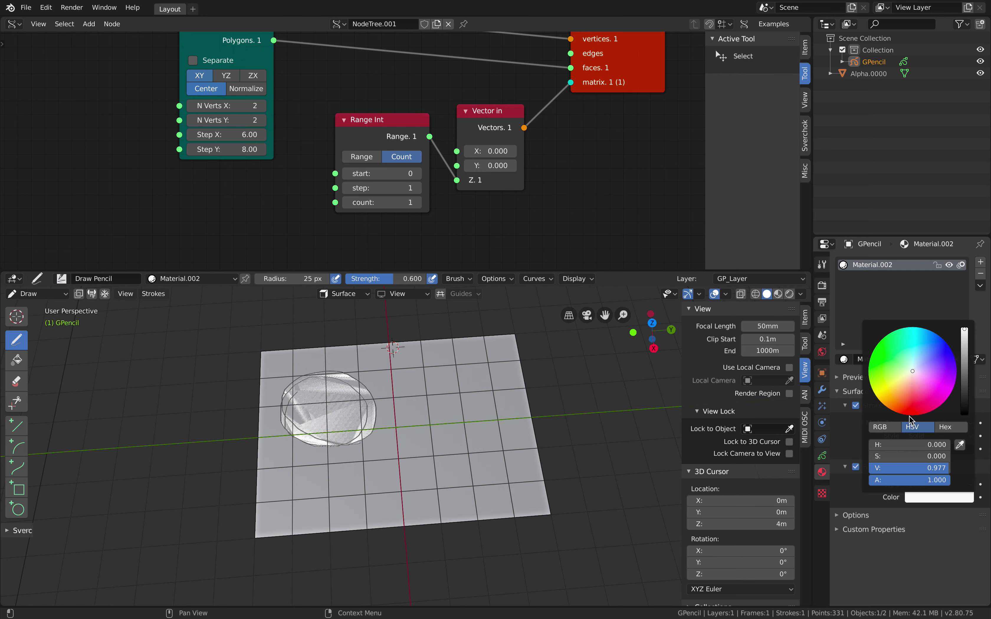
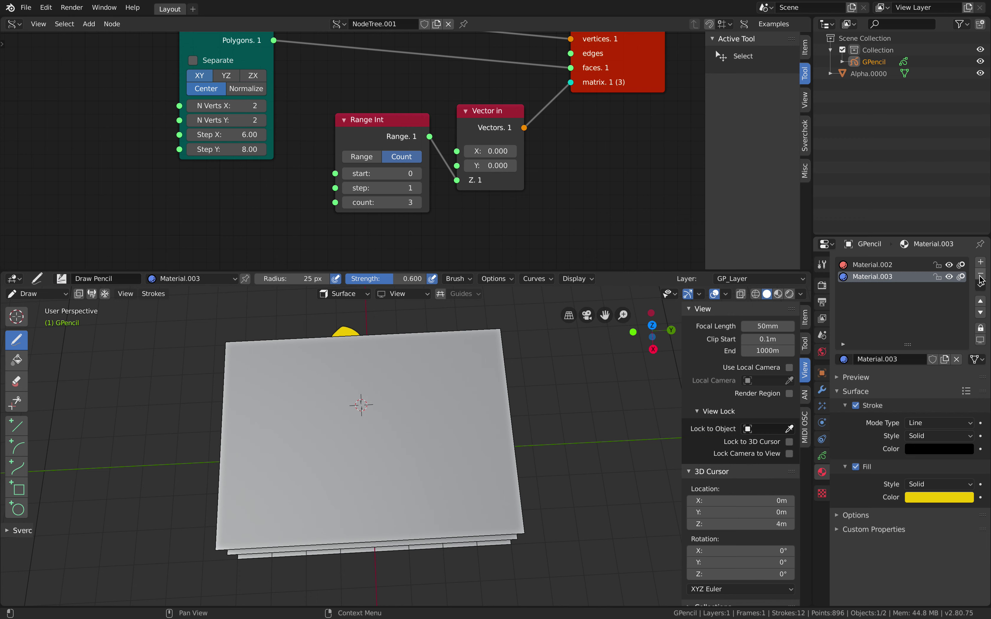
Step: Create a new material in the third slot, enable its Fill, and set the fill color to yellow
{"action": "left_click", "coordinate": [918, 362]}
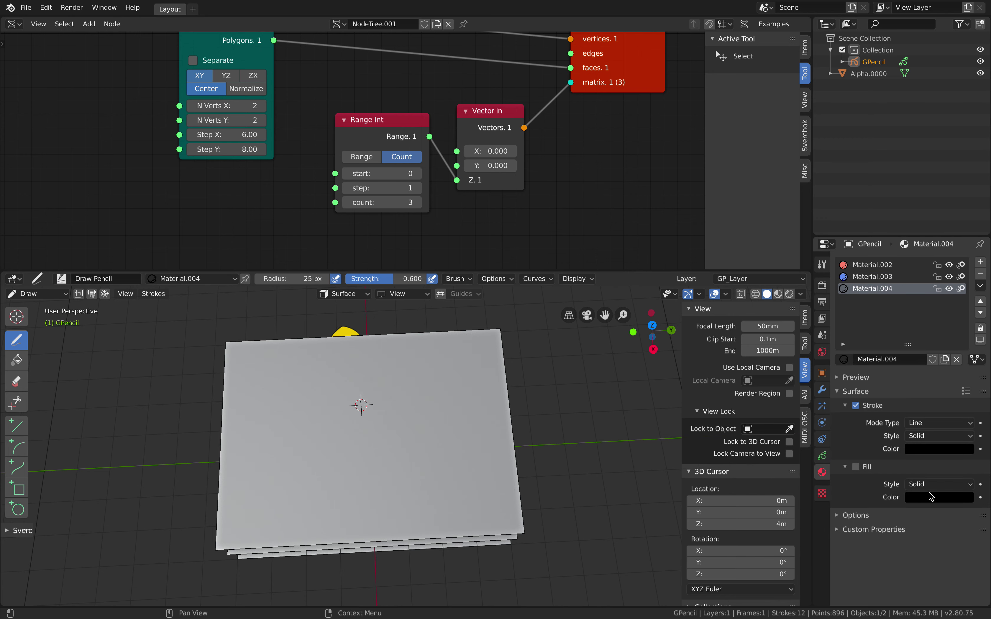
{"action": "left_click", "coordinate": [853, 470]}
{"action": "left_click", "coordinate": [928, 498]}
{"action": "left_click", "coordinate": [905, 406]}
{"action": "left_click_drag", "start_coordinate": [964, 352], "coordinate": [964, 346]}
{"action": "left_click_drag", "start_coordinate": [905, 405], "coordinate": [892, 391]}
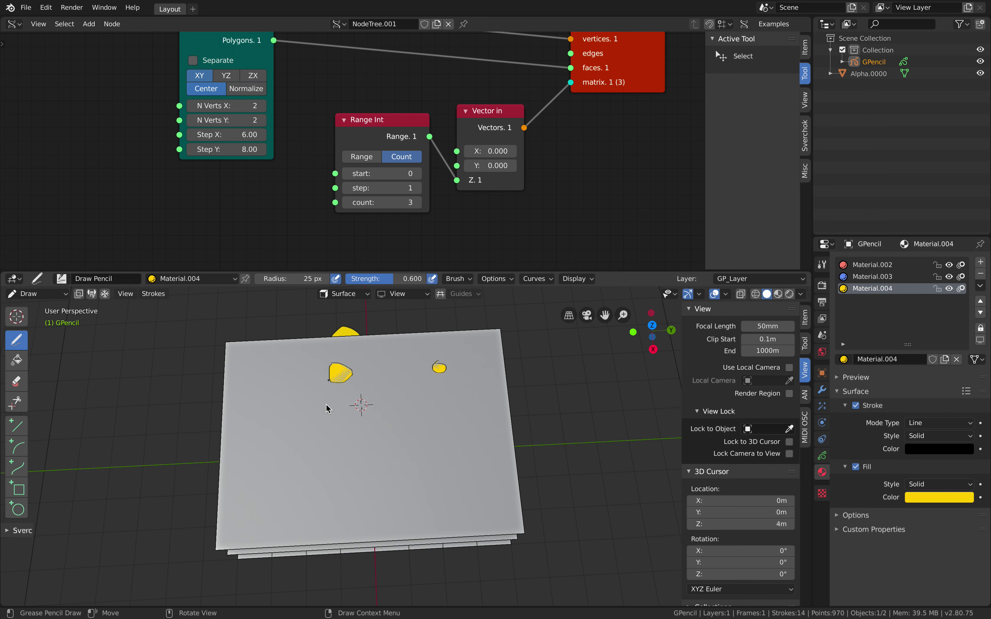
Step: Draw several yellow filled blobs scattered across the top plane of the stack
{"action": "left_click", "coordinate": [951, 450]}
{"action": "left_click_drag", "start_coordinate": [415, 439], "coordinate": [411, 458]}
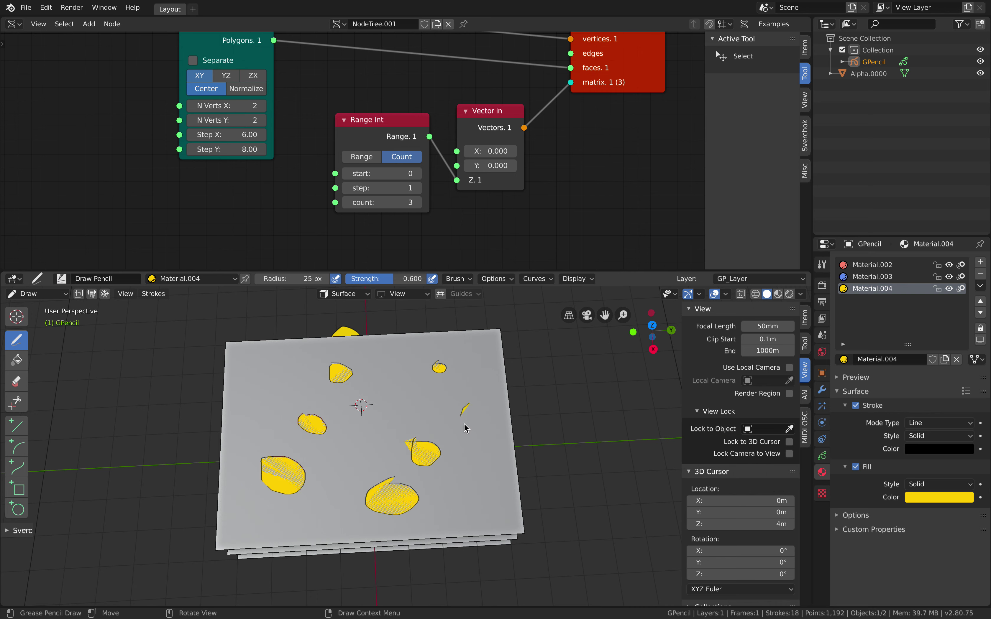
{"action": "middle_click_drag", "start_coordinate": [381, 426], "coordinate": [425, 424]}
{"action": "middle_click_drag", "start_coordinate": [396, 480], "coordinate": [395, 470]}
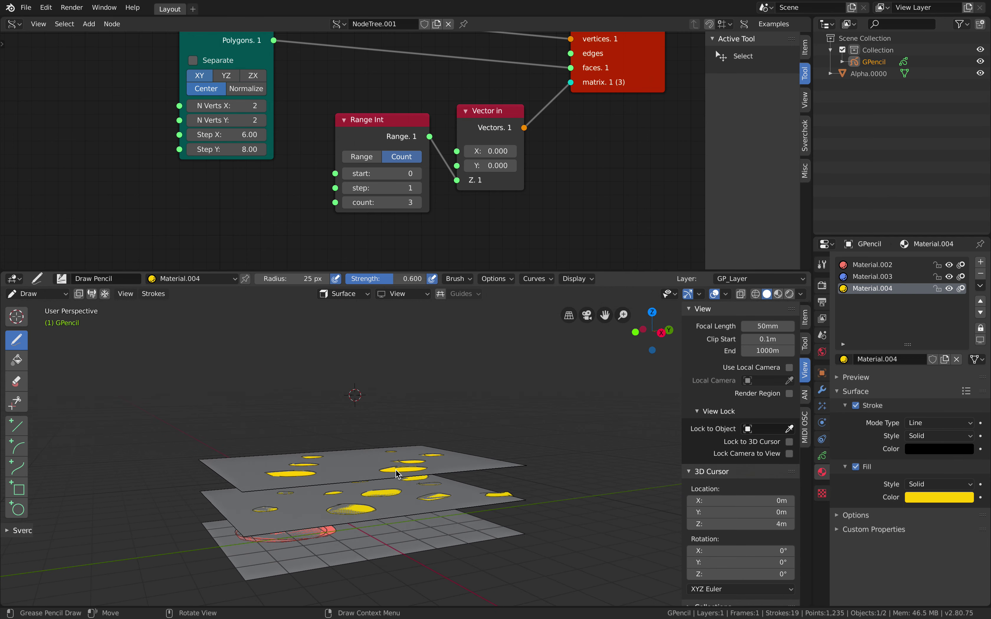
Step: Change the fill color of Material.004 from yellow to cyan
{"action": "left_click", "coordinate": [926, 497]}
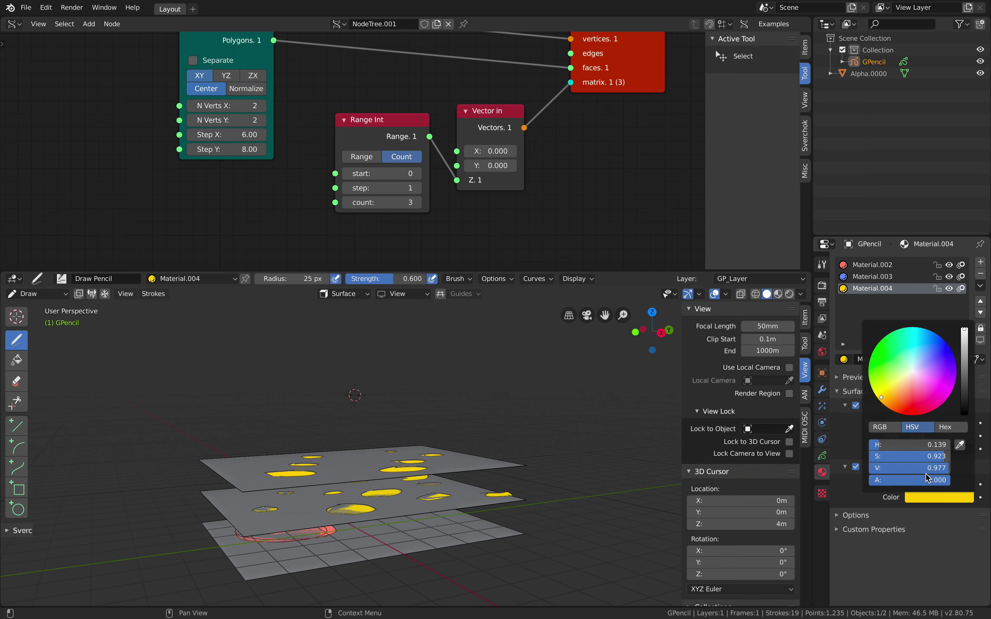
{"action": "mouse_move", "coordinate": [889, 374]}
{"action": "left_mouse_down"}
{"action": "mouse_move", "coordinate": [884, 354]}
{"action": "mouse_move", "coordinate": [928, 349]}
{"action": "mouse_move", "coordinate": [915, 340]}
{"action": "left_mouse_up"}
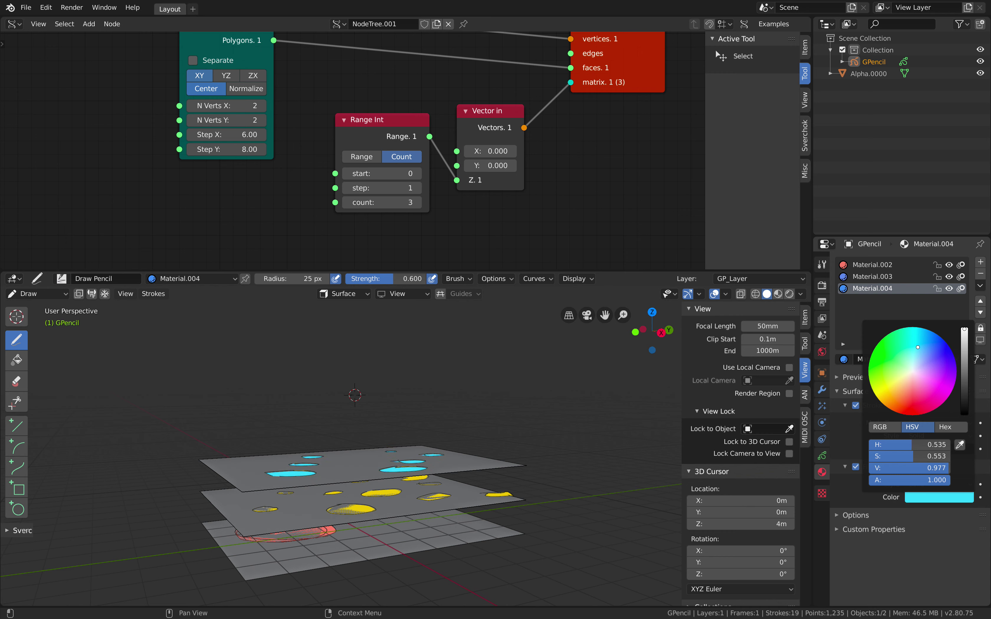
{"action": "middle_click_drag", "start_coordinate": [542, 409], "coordinate": [531, 410]}
Step: Select Material.003 and change its fill color to magenta
{"action": "left_click", "coordinate": [885, 276]}
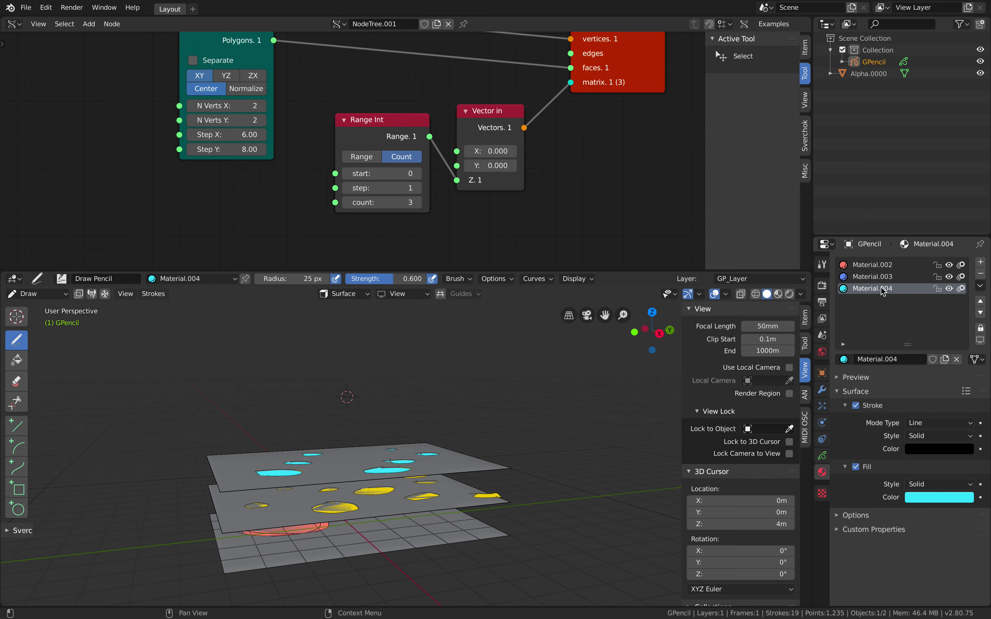
{"action": "left_click", "coordinate": [922, 497]}
{"action": "left_click_drag", "start_coordinate": [877, 398], "coordinate": [930, 381]}
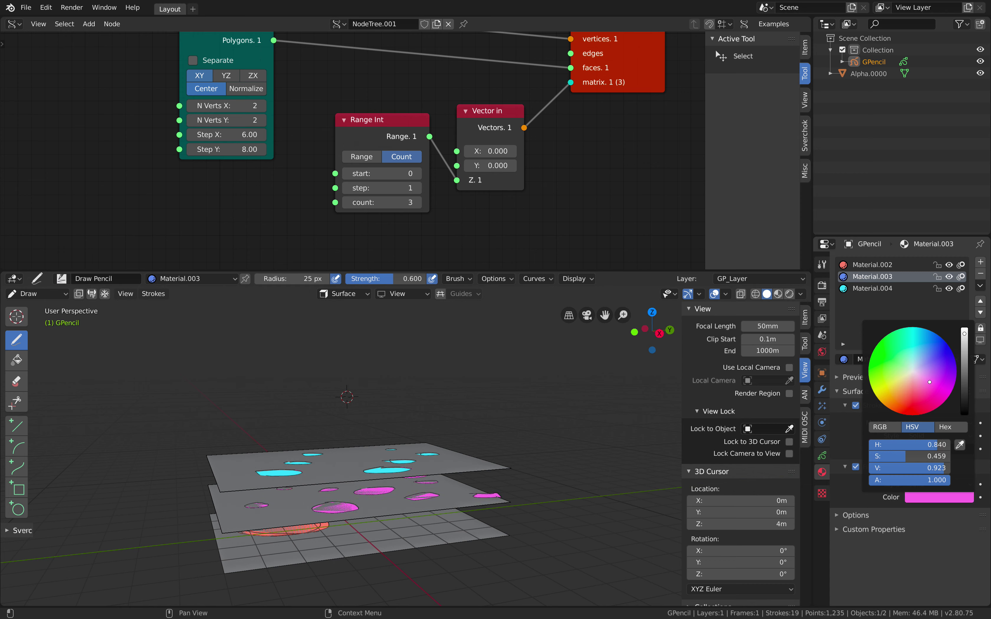
{"action": "middle_click_drag", "start_coordinate": [548, 440], "coordinate": [552, 336]}
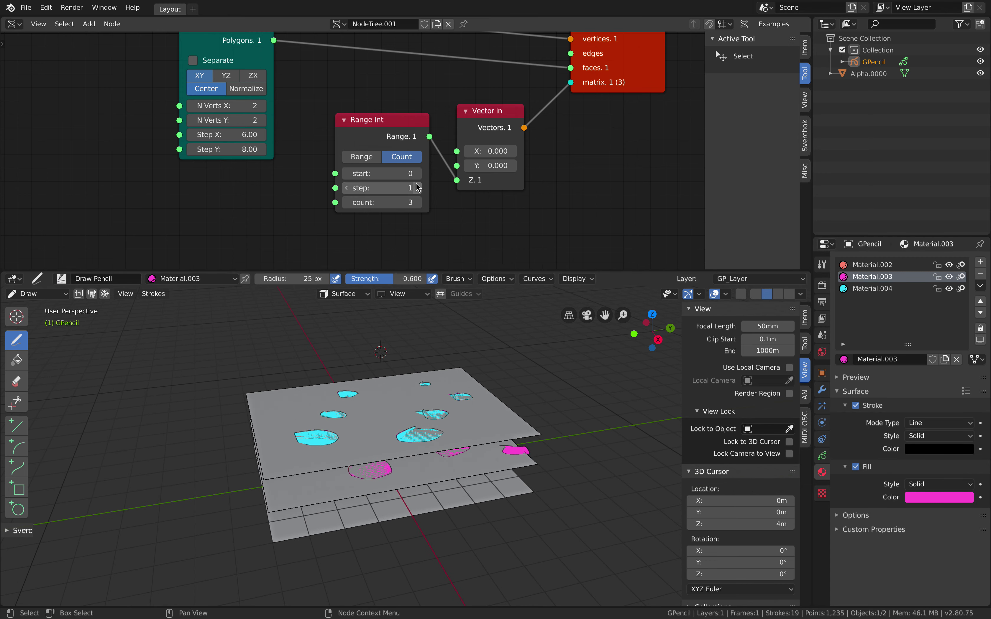
Step: Raise the Range Int node's count to 4 to add another plane, and save the file
{"action": "left_click", "coordinate": [418, 202]}
{"action": "middle_click_drag", "start_coordinate": [469, 370], "coordinate": [454, 467]}
{"action": "key", "text": "ctrl+s"}
{"action": "middle_click_drag", "start_coordinate": [448, 409], "coordinate": [452, 434]}
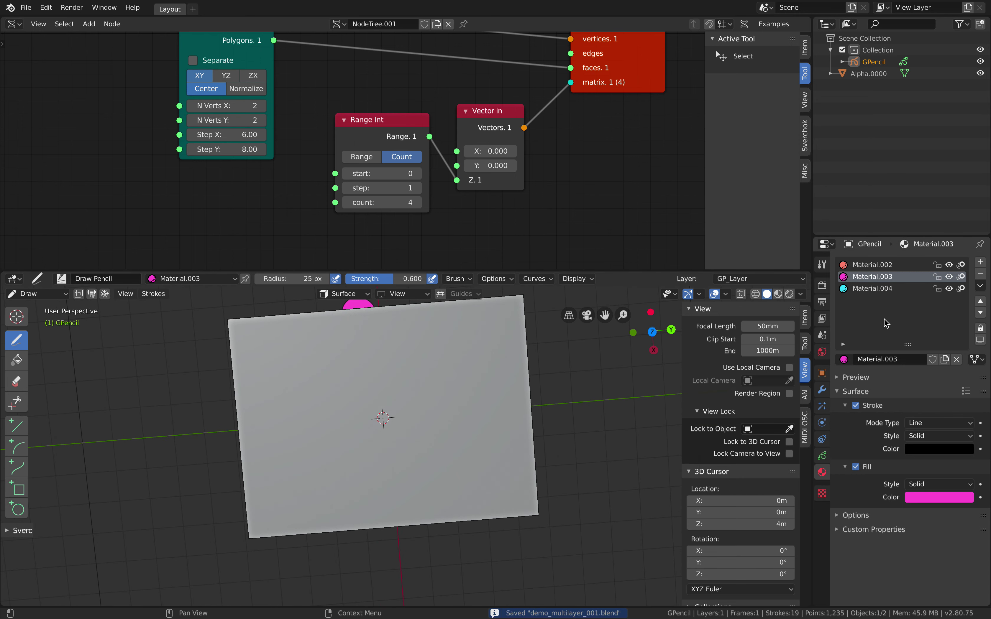
Step: Create a new material in a fourth slot, enable its Fill, and set the fill color to bright green
{"action": "left_click", "coordinate": [880, 288]}
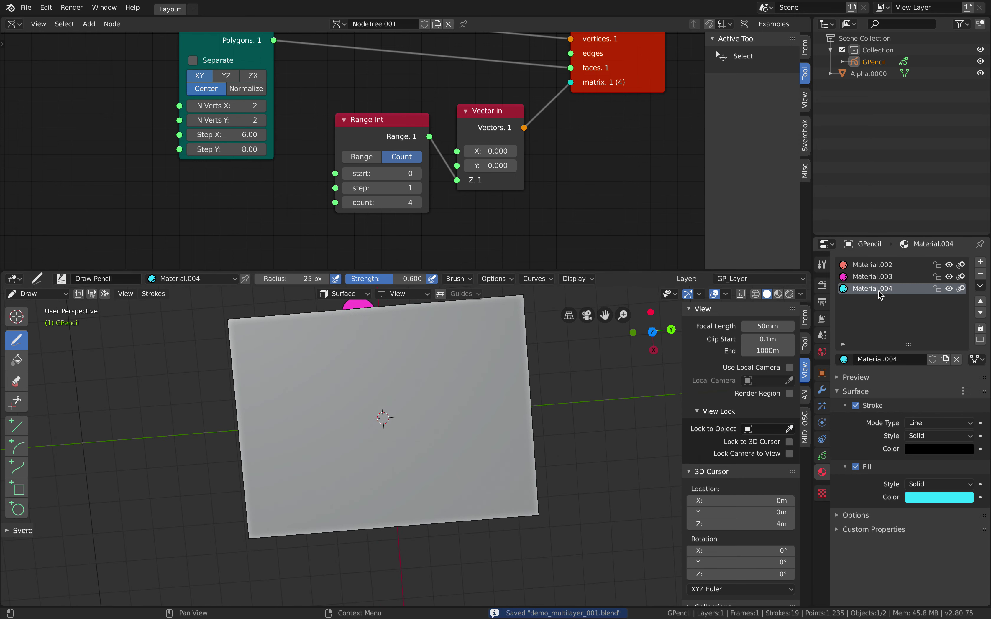
{"action": "left_click", "coordinate": [981, 264]}
{"action": "left_click", "coordinate": [900, 360]}
{"action": "left_click", "coordinate": [858, 470]}
{"action": "left_click", "coordinate": [917, 497]}
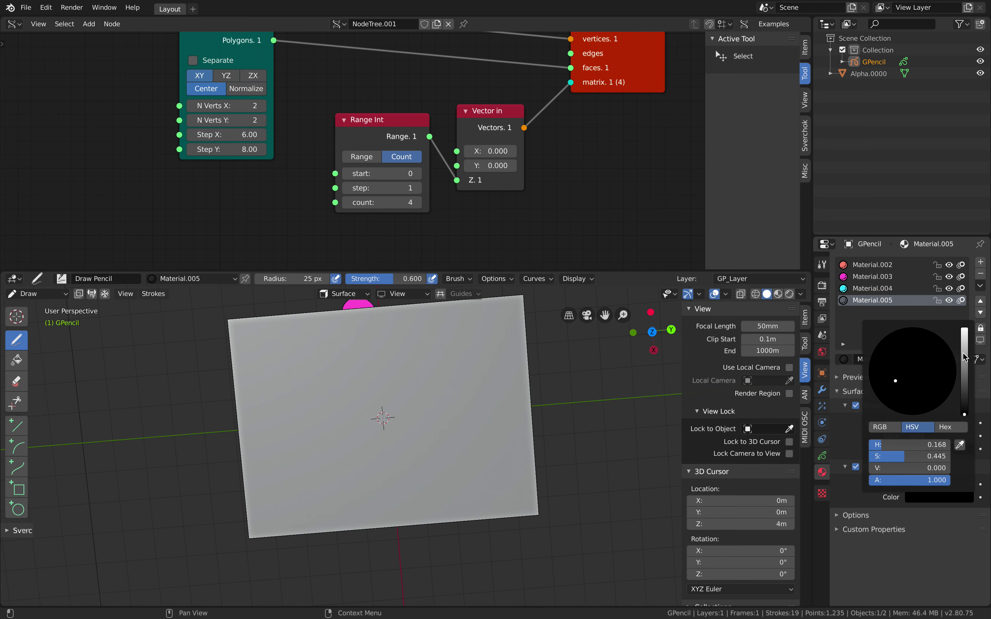
{"action": "left_click_drag", "start_coordinate": [963, 353], "coordinate": [963, 327]}
{"action": "left_click_drag", "start_coordinate": [929, 364], "coordinate": [871, 363]}
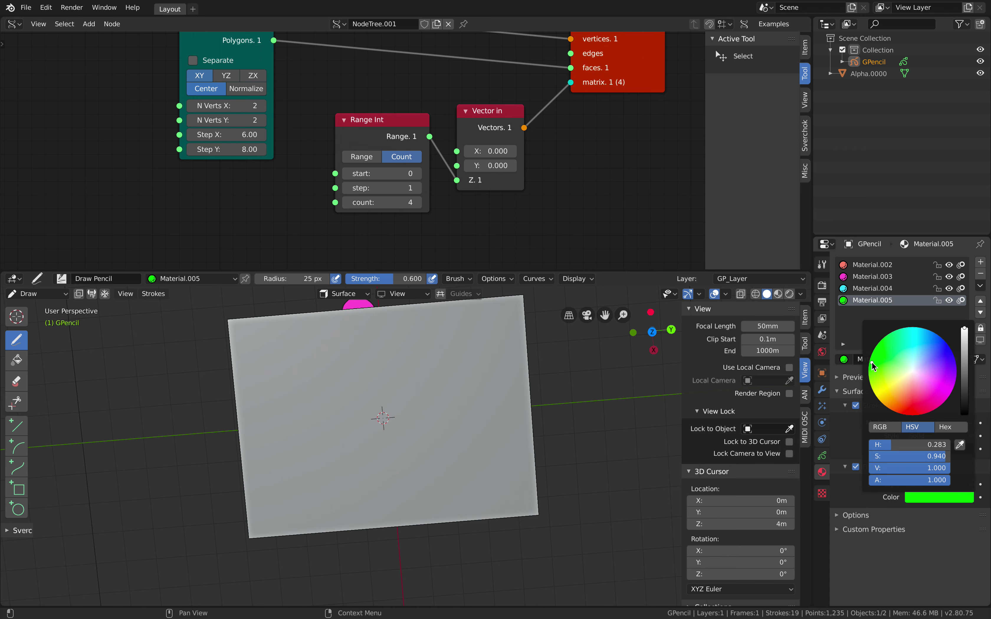
Step: Draw a green octopus-like filled shape in the middle of the new top plane
{"action": "mouse_move", "coordinate": [422, 395]}
{"action": "middle_mouse_down"}
{"action": "mouse_move", "coordinate": [413, 381]}
{"action": "mouse_move", "coordinate": [385, 403]}
{"action": "middle_mouse_up"}
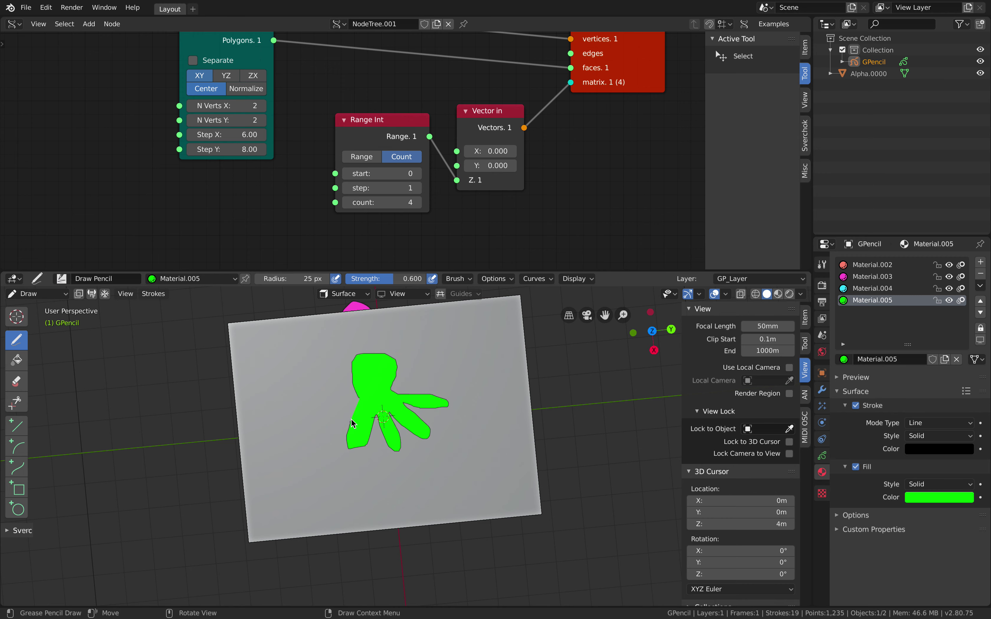
{"action": "mouse_move", "coordinate": [386, 389]}
{"action": "middle_mouse_down"}
{"action": "mouse_move", "coordinate": [446, 373]}
{"action": "mouse_move", "coordinate": [443, 385]}
{"action": "mouse_move", "coordinate": [443, 374]}
{"action": "middle_mouse_up"}
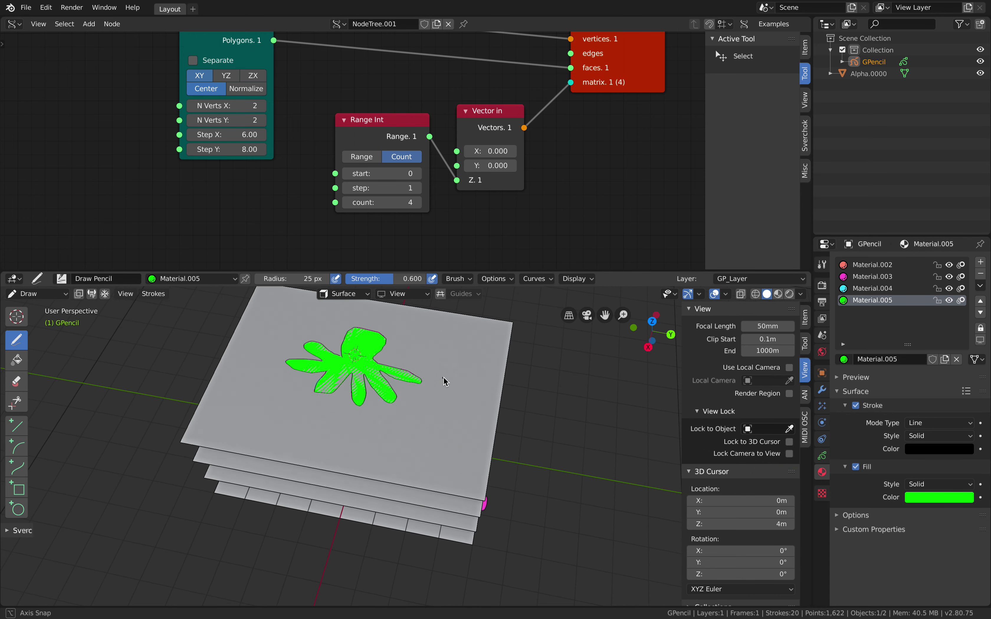
Step: Hide the Alpha.0000 planes and view the layered drawings on their own from several angles
{"action": "left_click", "coordinate": [980, 74]}
{"action": "left_click", "coordinate": [980, 74]}
{"action": "left_click", "coordinate": [980, 74]}
{"action": "mouse_move", "coordinate": [438, 432]}
{"action": "middle_mouse_down"}
{"action": "mouse_move", "coordinate": [403, 394]}
{"action": "mouse_move", "coordinate": [389, 431]}
{"action": "mouse_move", "coordinate": [389, 371]}
{"action": "mouse_move", "coordinate": [381, 435]}
{"action": "mouse_move", "coordinate": [391, 415]}
{"action": "mouse_move", "coordinate": [391, 427]}
{"action": "mouse_move", "coordinate": [406, 419]}
{"action": "mouse_move", "coordinate": [407, 386]}
{"action": "mouse_move", "coordinate": [405, 433]}
{"action": "mouse_move", "coordinate": [384, 409]}
{"action": "middle_mouse_up"}
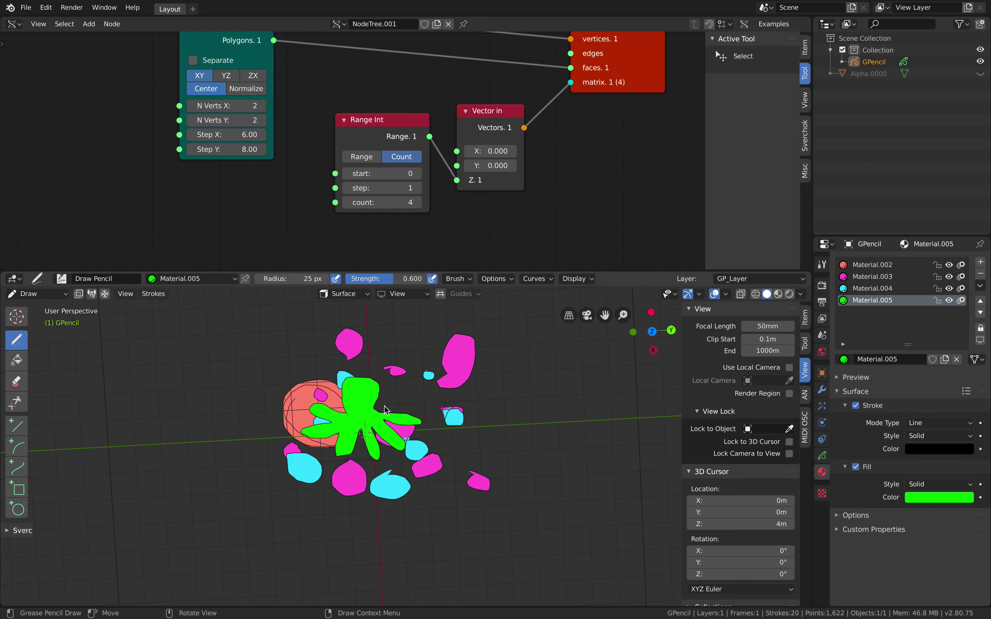
{"action": "left_click", "coordinate": [979, 62]}
{"action": "left_click", "coordinate": [980, 63]}
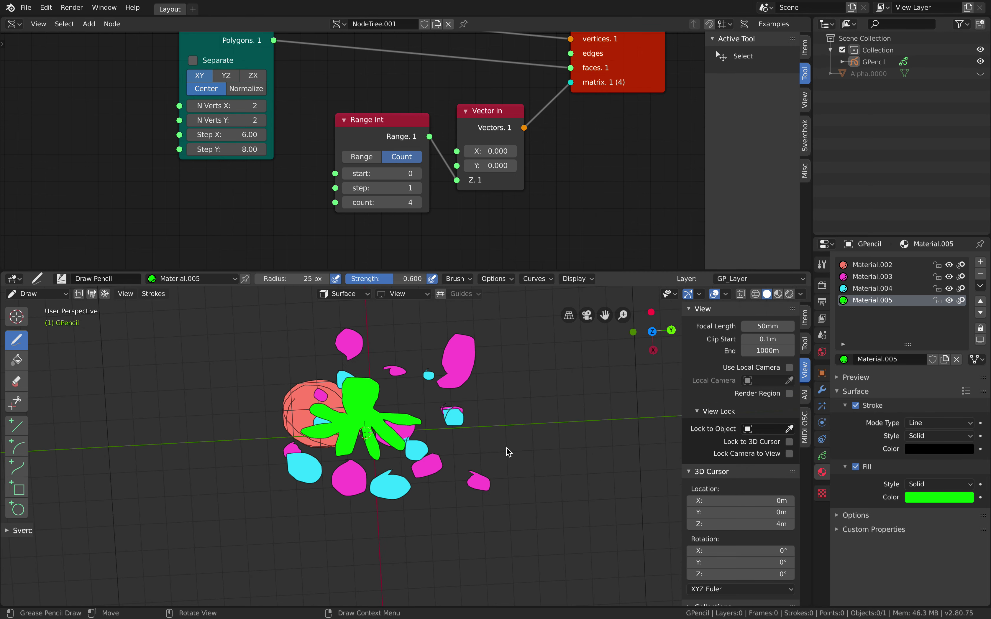
{"action": "middle_click_drag", "start_coordinate": [506, 448], "coordinate": [538, 368]}
{"action": "mouse_move", "coordinate": [463, 475]}
{"action": "middle_mouse_down"}
{"action": "mouse_move", "coordinate": [447, 489]}
{"action": "mouse_move", "coordinate": [469, 491]}
{"action": "mouse_move", "coordinate": [423, 446]}
{"action": "mouse_move", "coordinate": [436, 418]}
{"action": "middle_mouse_up"}
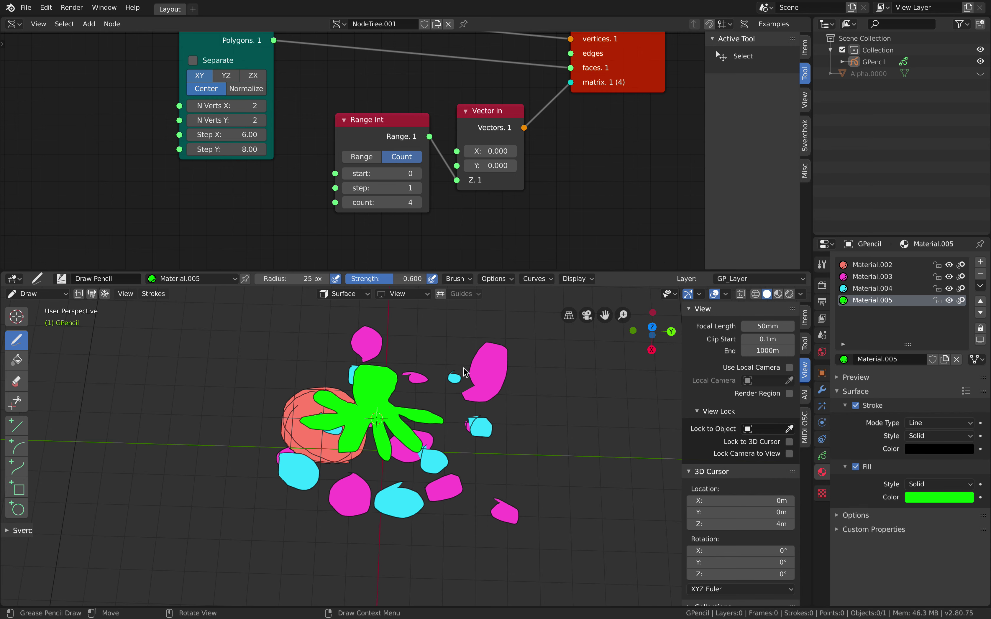
{"action": "middle_click_drag", "start_coordinate": [449, 421], "coordinate": [446, 410]}
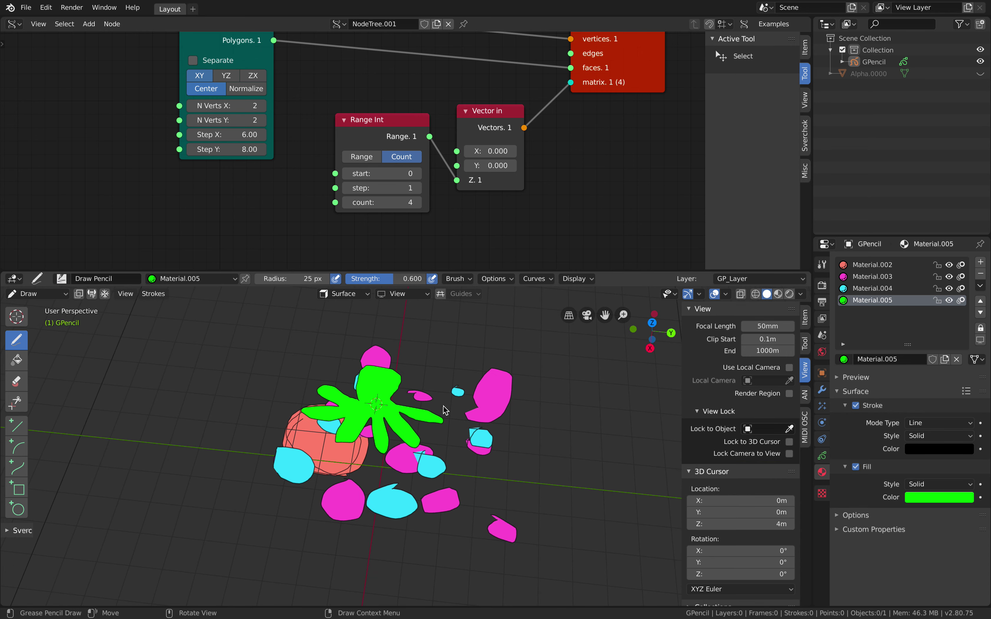
Step: Show the Alpha.0000 planes again, leave Draw mode for Object Mode, and select the planes
{"action": "left_click", "coordinate": [980, 74]}
{"action": "middle_click_drag", "start_coordinate": [463, 486], "coordinate": [468, 435]}
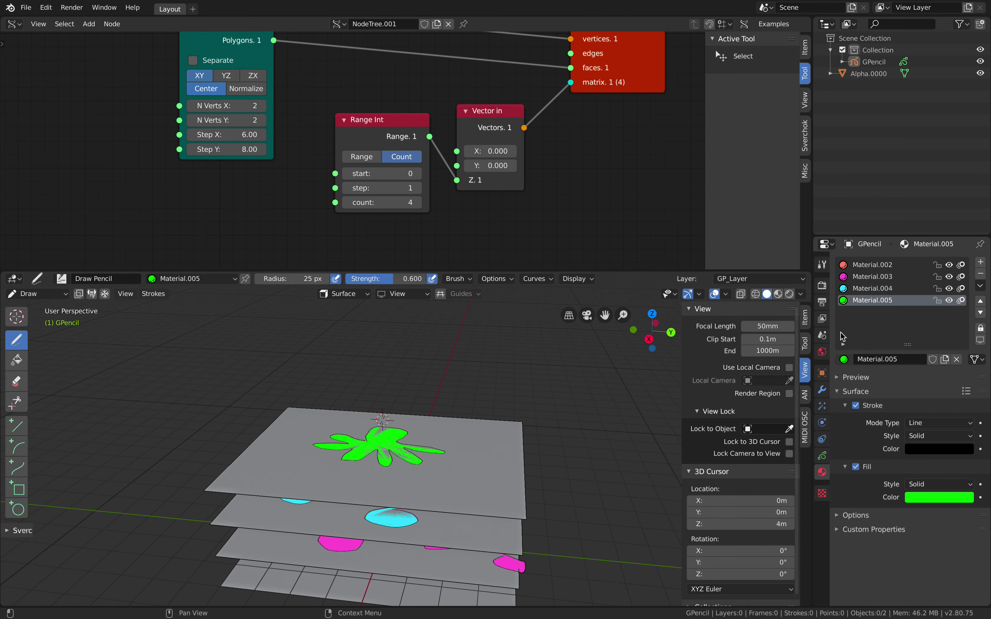
{"action": "left_click", "coordinate": [871, 62]}
{"action": "left_click", "coordinate": [870, 74]}
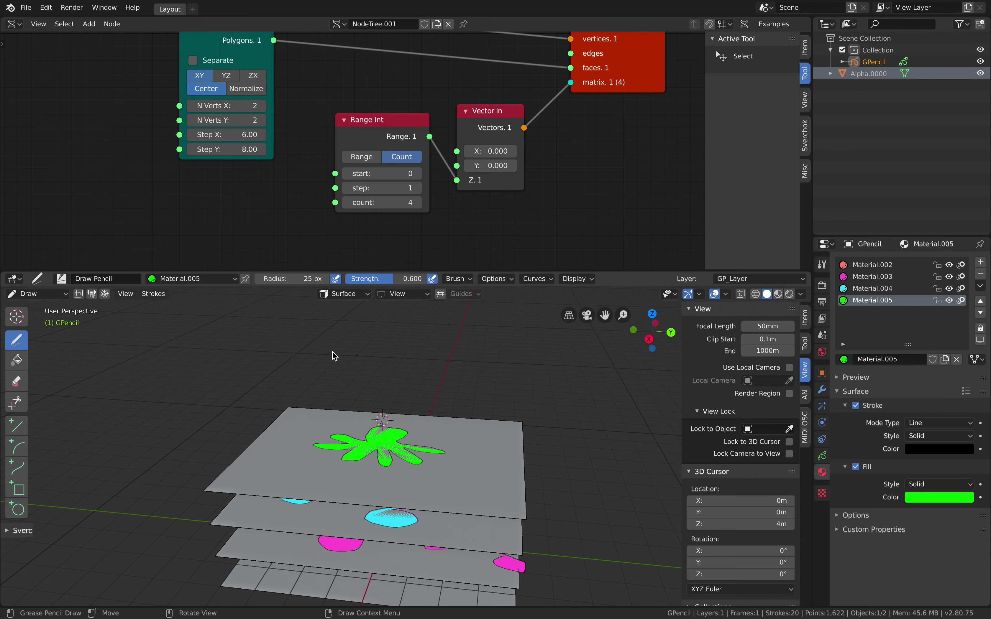
{"action": "left_click", "coordinate": [52, 295]}
{"action": "left_click", "coordinate": [58, 307]}
{"action": "left_click", "coordinate": [517, 434]}
{"action": "mouse_move", "coordinate": [521, 436]}
{"action": "middle_mouse_down", "text": "shift"}
{"action": "mouse_move", "coordinate": [523, 370]}
{"action": "mouse_move", "coordinate": [506, 394]}
{"action": "middle_mouse_up", "text": "shift"}
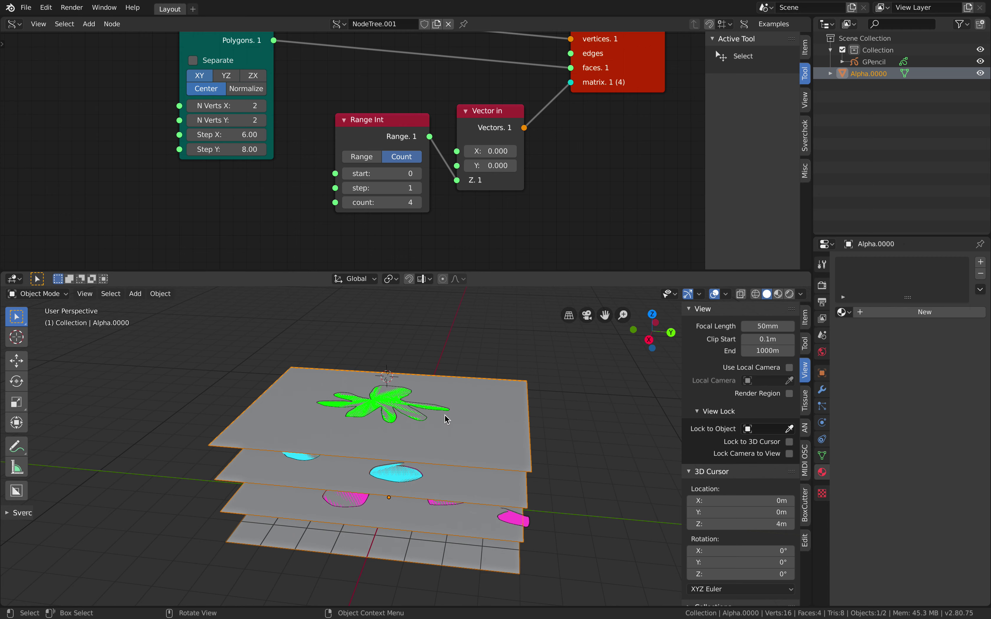
Step: Set the Viewport Display of the Alpha.0000 planes to Wire in the object properties
{"action": "middle_click_drag", "start_coordinate": [446, 418], "coordinate": [491, 424]}
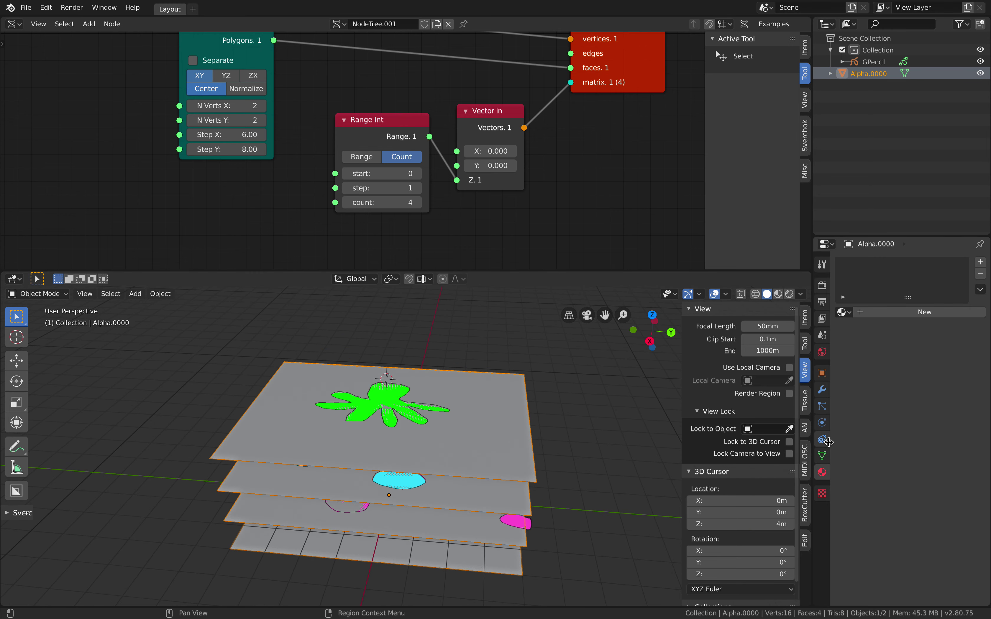
{"action": "left_click", "coordinate": [827, 454]}
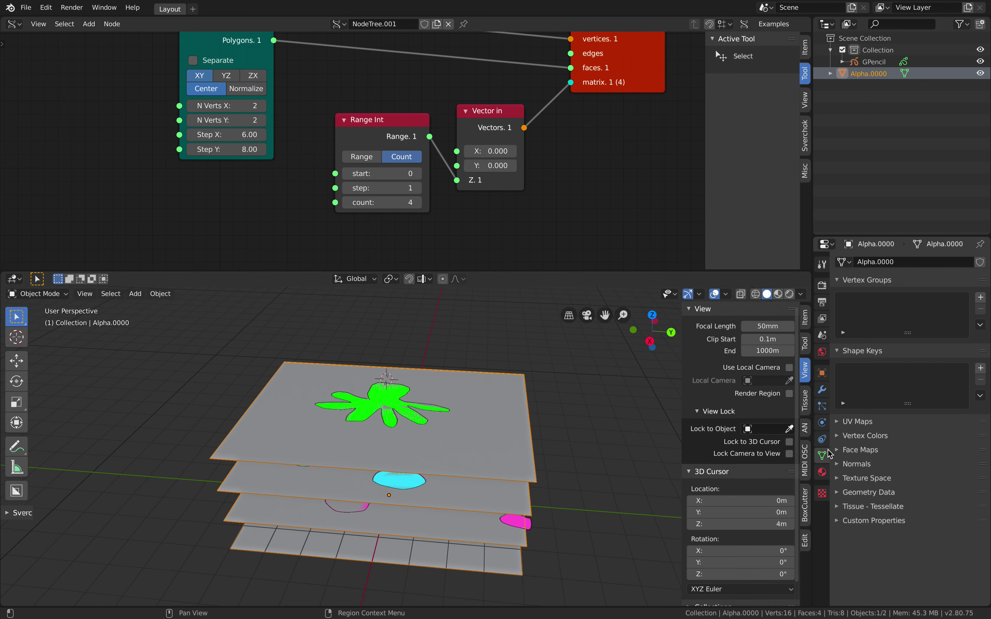
{"action": "left_click", "coordinate": [822, 373]}
{"action": "left_click", "coordinate": [868, 498]}
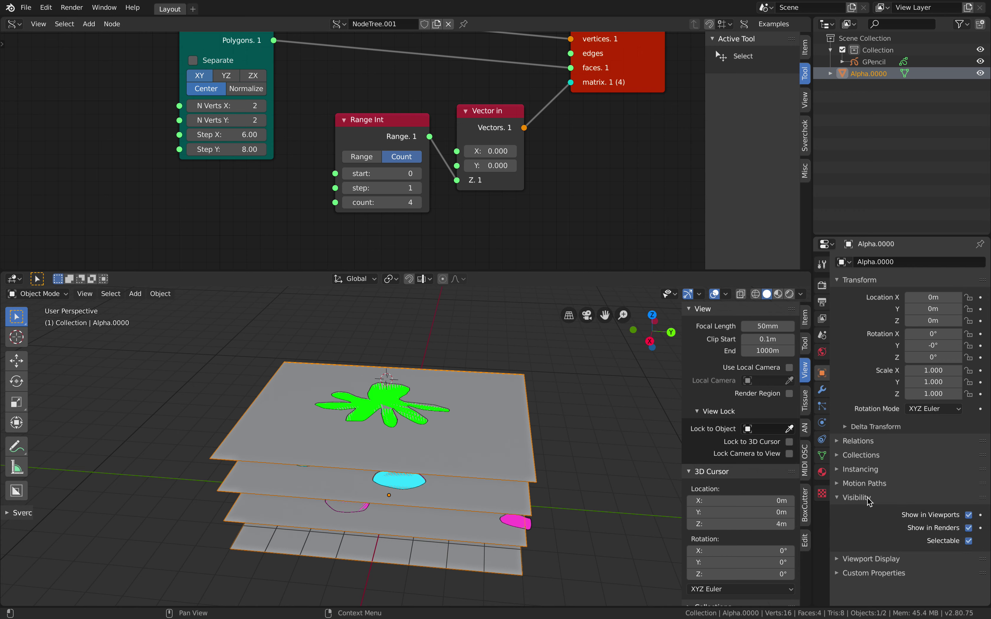
{"action": "left_click", "coordinate": [869, 558]}
{"action": "scroll", "coordinate": [901, 555], "scroll_direction": "down", "scroll_amount": 4}
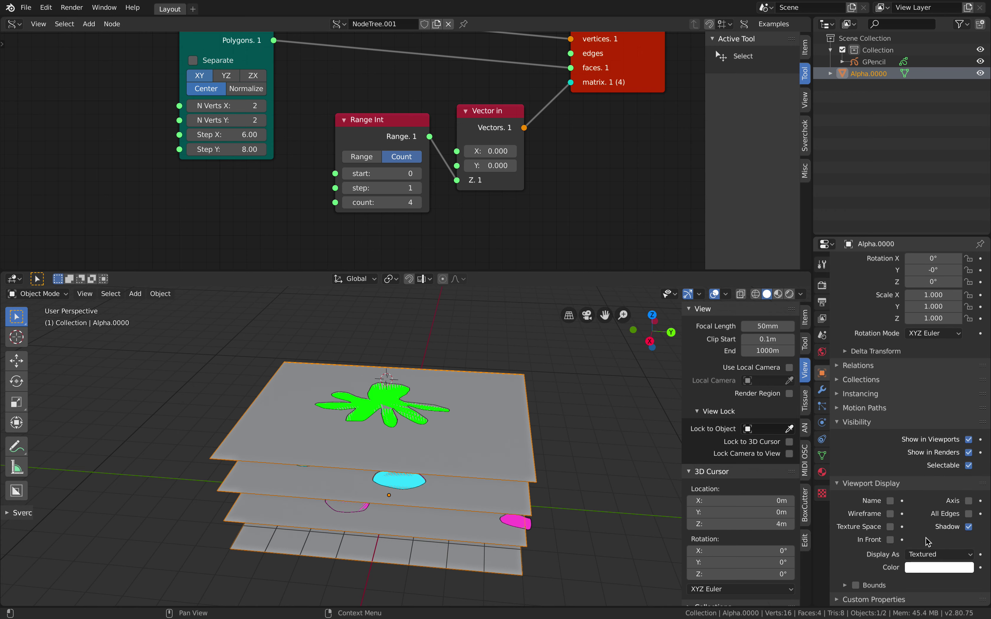
{"action": "left_click", "coordinate": [928, 553]}
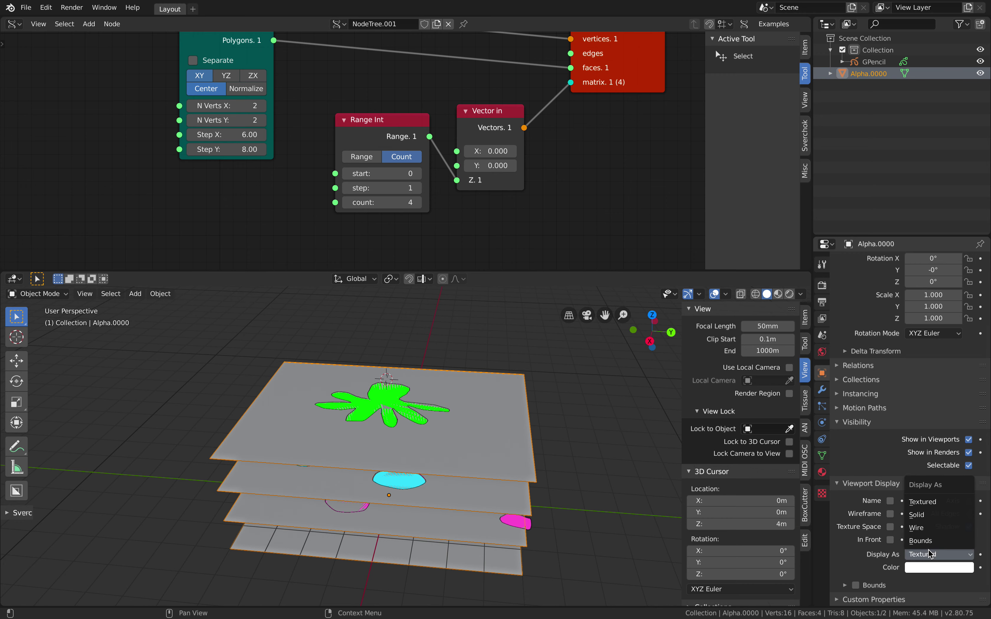
{"action": "left_click", "coordinate": [927, 528]}
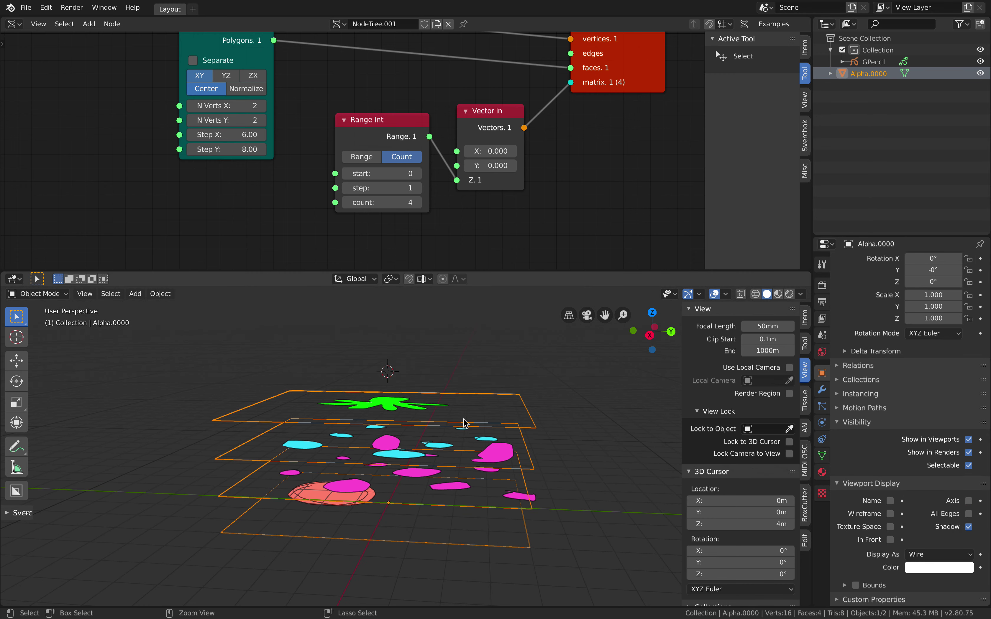
Step: Save the file and raise the Range Int node's count to 5
{"action": "key", "text": "ctrl+s"}
{"action": "left_click", "coordinate": [416, 202]}
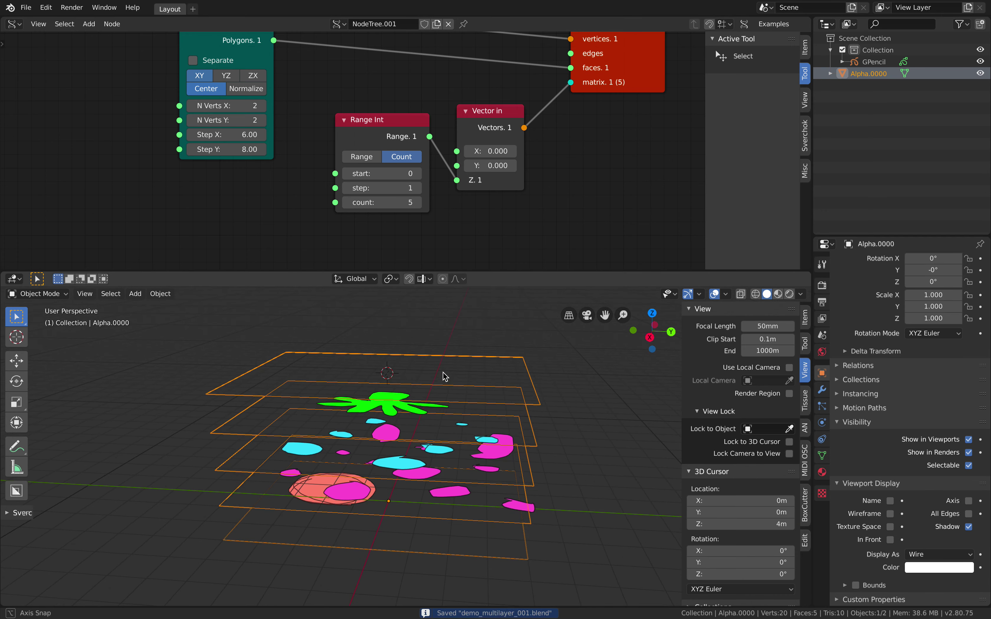
{"action": "middle_click_drag", "start_coordinate": [456, 372], "coordinate": [173, 336]}
Step: Select the GPencil object and switch it to Draw mode
{"action": "left_click", "coordinate": [874, 62]}
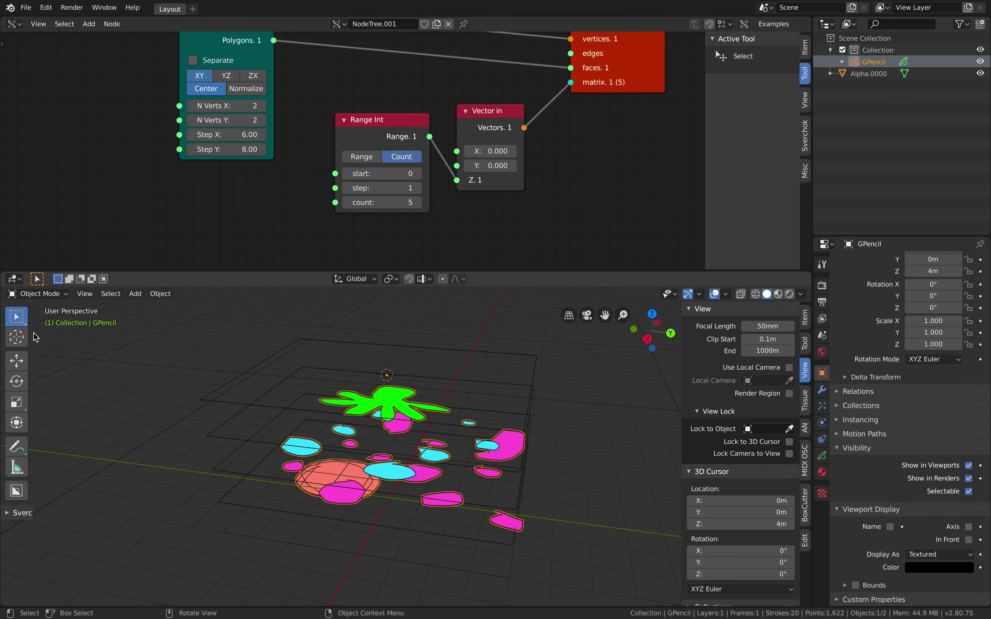
{"action": "left_click", "coordinate": [36, 294]}
{"action": "left_click", "coordinate": [41, 349]}
Step: Try drawing a green filled shape over the topmost wireframe plane, and undo the test strokes
{"action": "mouse_move", "coordinate": [387, 404]}
{"action": "middle_mouse_down"}
{"action": "mouse_move", "coordinate": [391, 383]}
{"action": "mouse_move", "coordinate": [393, 417]}
{"action": "middle_mouse_up"}
{"action": "mouse_move", "coordinate": [445, 346]}
{"action": "left_mouse_down"}
{"action": "mouse_move", "coordinate": [470, 370]}
{"action": "mouse_move", "coordinate": [516, 351]}
{"action": "left_mouse_up"}
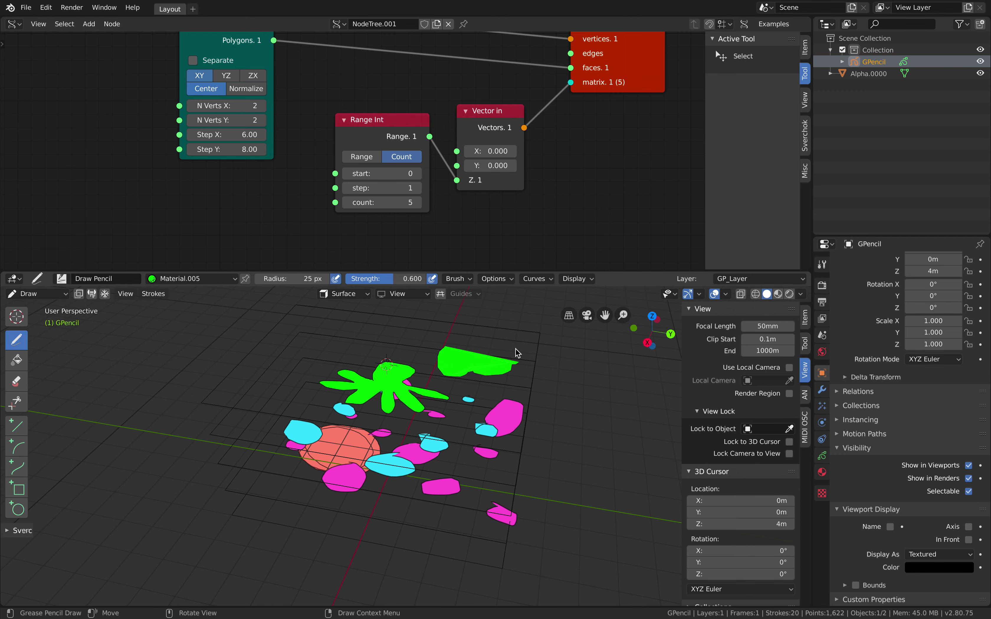
{"action": "left_click_drag", "start_coordinate": [455, 349], "coordinate": [455, 349]}
{"action": "mouse_move", "coordinate": [400, 403]}
{"action": "middle_mouse_down"}
{"action": "mouse_move", "coordinate": [415, 375]}
{"action": "mouse_move", "coordinate": [416, 390]}
{"action": "mouse_move", "coordinate": [339, 386]}
{"action": "mouse_move", "coordinate": [337, 373]}
{"action": "mouse_move", "coordinate": [361, 419]}
{"action": "mouse_move", "coordinate": [420, 352]}
{"action": "mouse_move", "coordinate": [440, 384]}
{"action": "mouse_move", "coordinate": [475, 364]}
{"action": "mouse_move", "coordinate": [457, 377]}
{"action": "middle_mouse_up"}
{"action": "key", "text": "ctrl+z"}
{"action": "key", "text": "ctrl+z"}
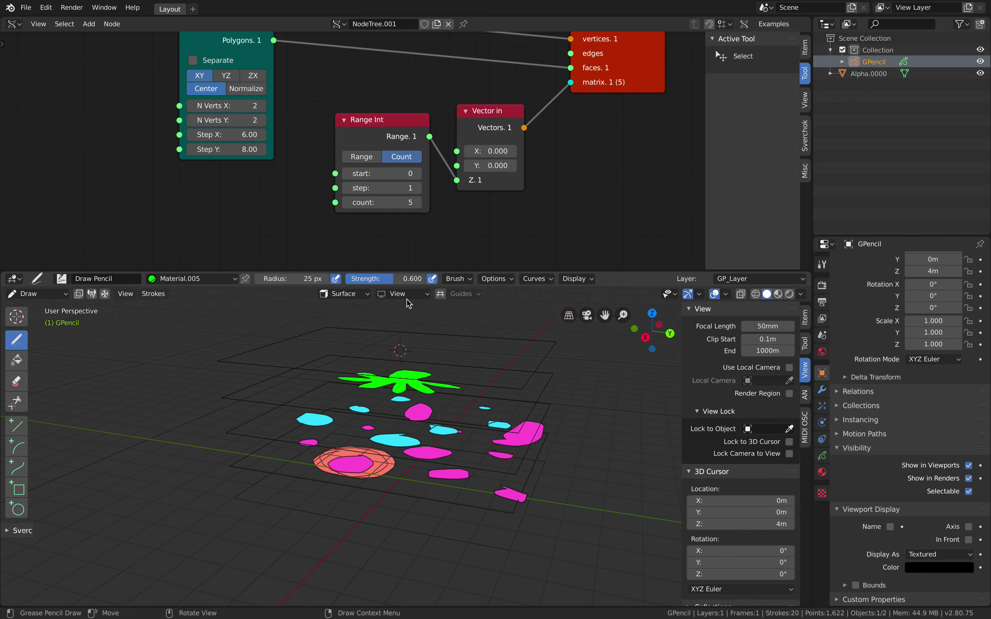
{"action": "left_click", "coordinate": [406, 296]}
{"action": "left_click", "coordinate": [406, 297]}
{"action": "mouse_move", "coordinate": [451, 347]}
{"action": "middle_mouse_down", "text": "shift"}
{"action": "mouse_move", "coordinate": [422, 373]}
{"action": "mouse_move", "coordinate": [428, 381]}
{"action": "middle_mouse_up", "text": "shift"}
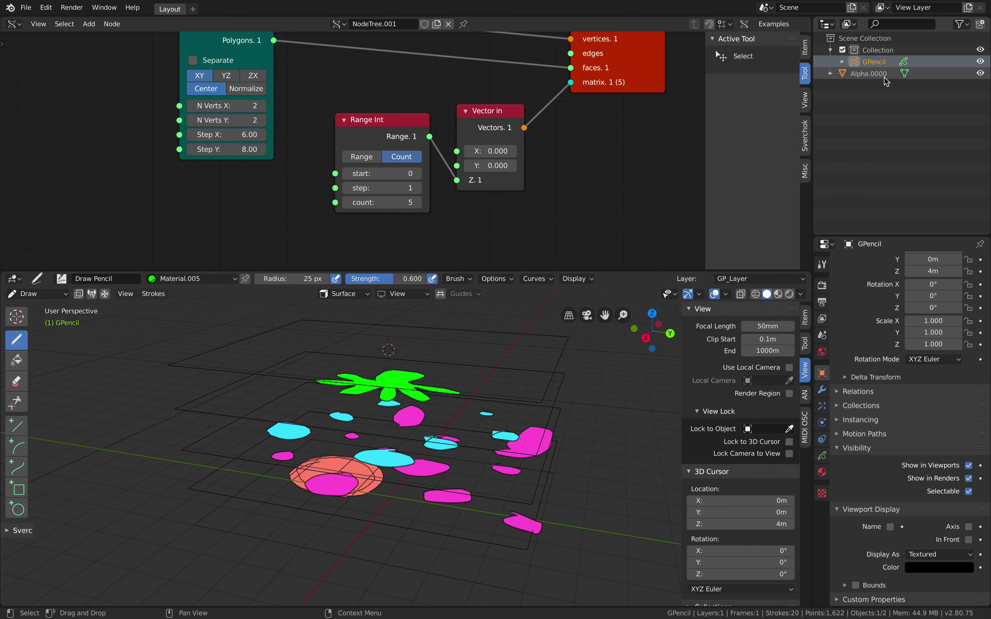
Step: Return to Object Mode, set the GPencil object's viewport Display As to Solid, and select GPencil in the outliner
{"action": "left_click", "coordinate": [37, 294]}
{"action": "left_click", "coordinate": [41, 310]}
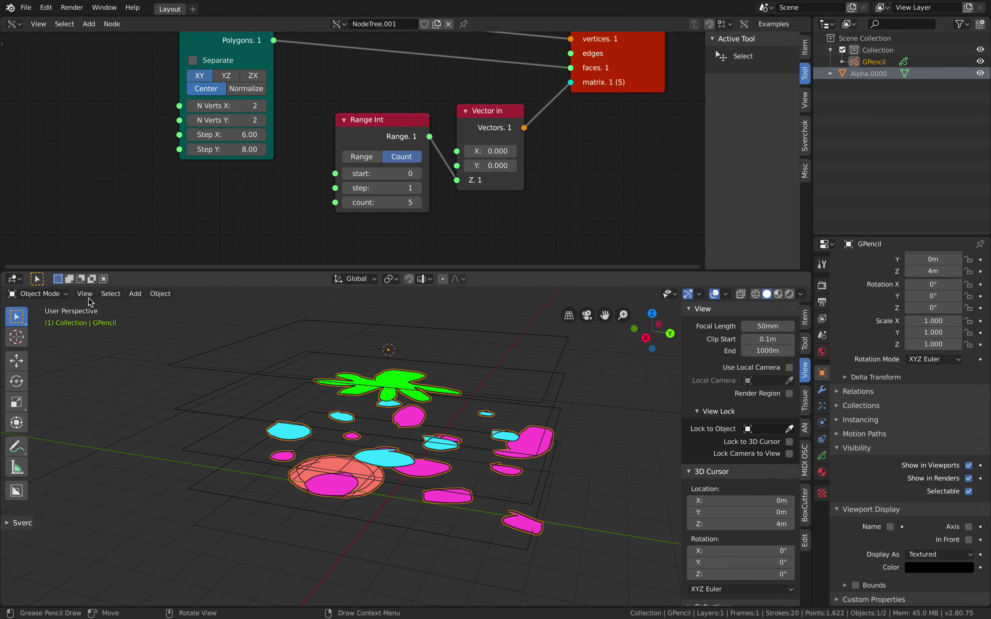
{"action": "left_click", "coordinate": [926, 554]}
{"action": "left_click", "coordinate": [926, 514]}
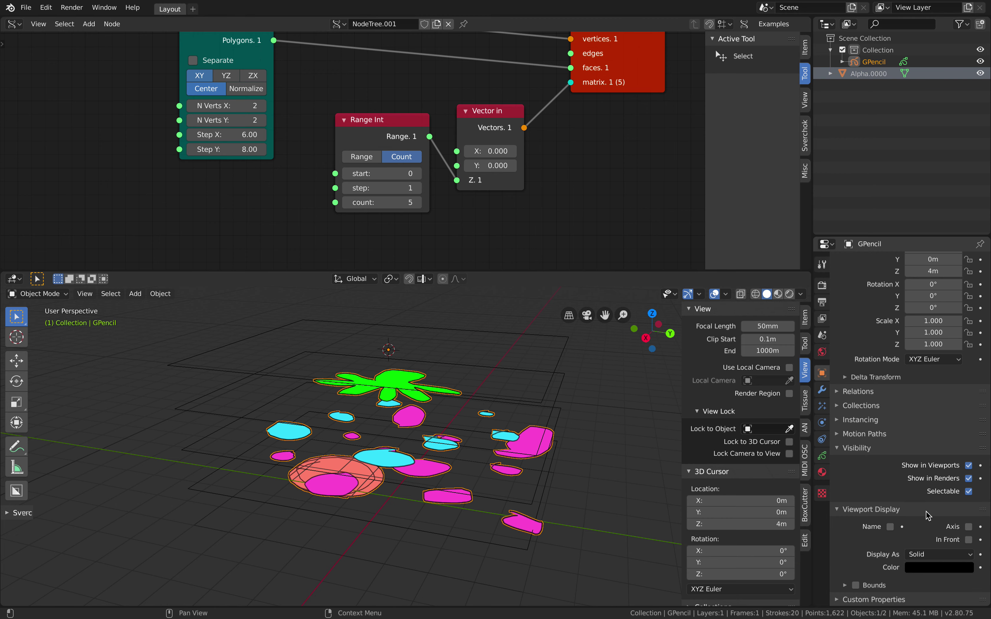
{"action": "middle_click_drag", "start_coordinate": [605, 421], "coordinate": [564, 405]}
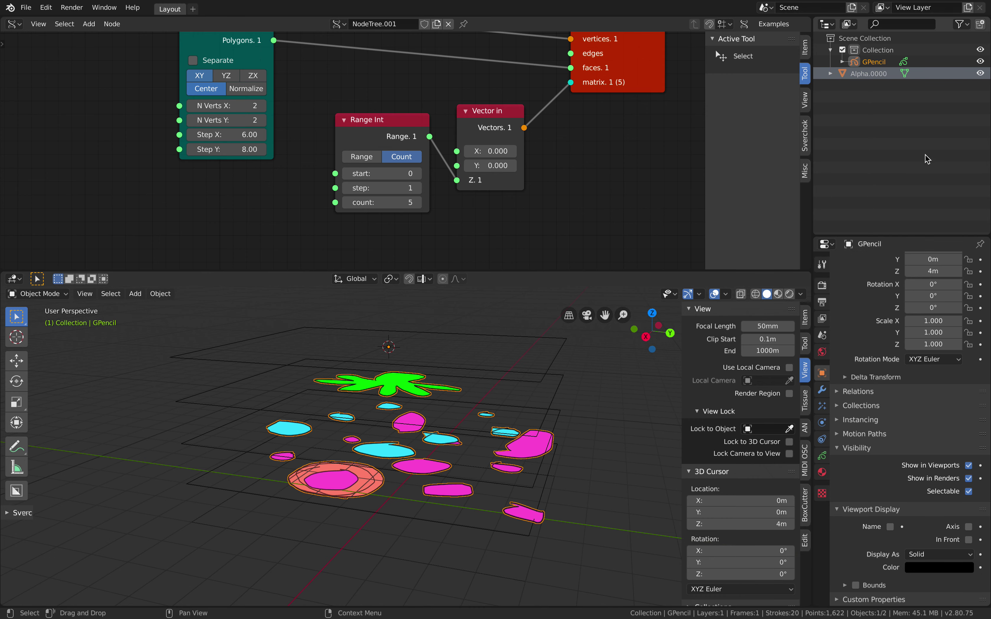
{"action": "left_click", "coordinate": [876, 72]}
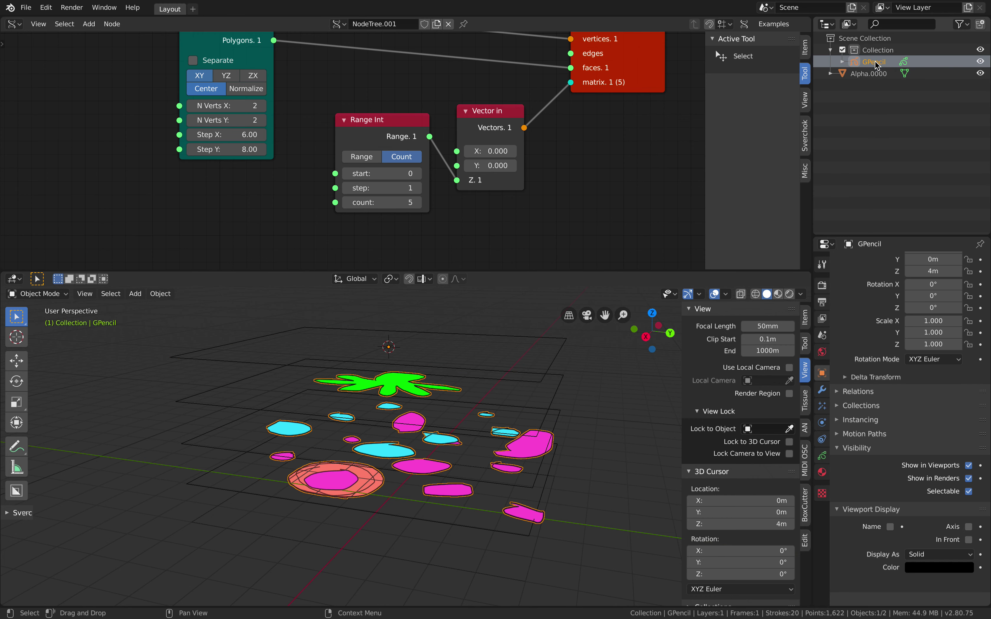
Step: Set the Alpha.0000 planes' viewport Display As to Solid, and put the GPencil object into Draw mode
{"action": "left_click", "coordinate": [927, 580]}
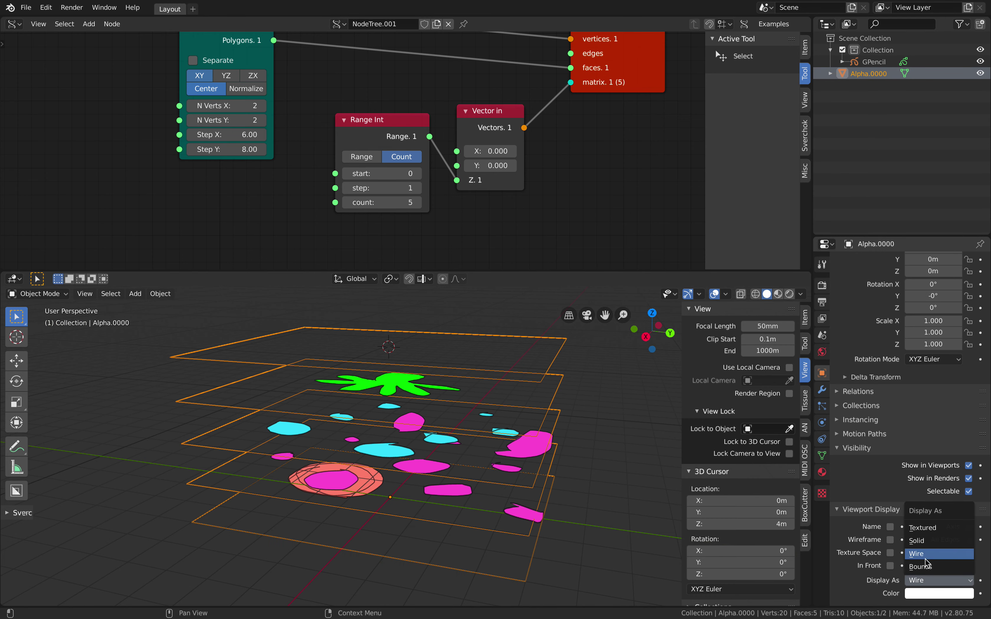
{"action": "left_click", "coordinate": [930, 541]}
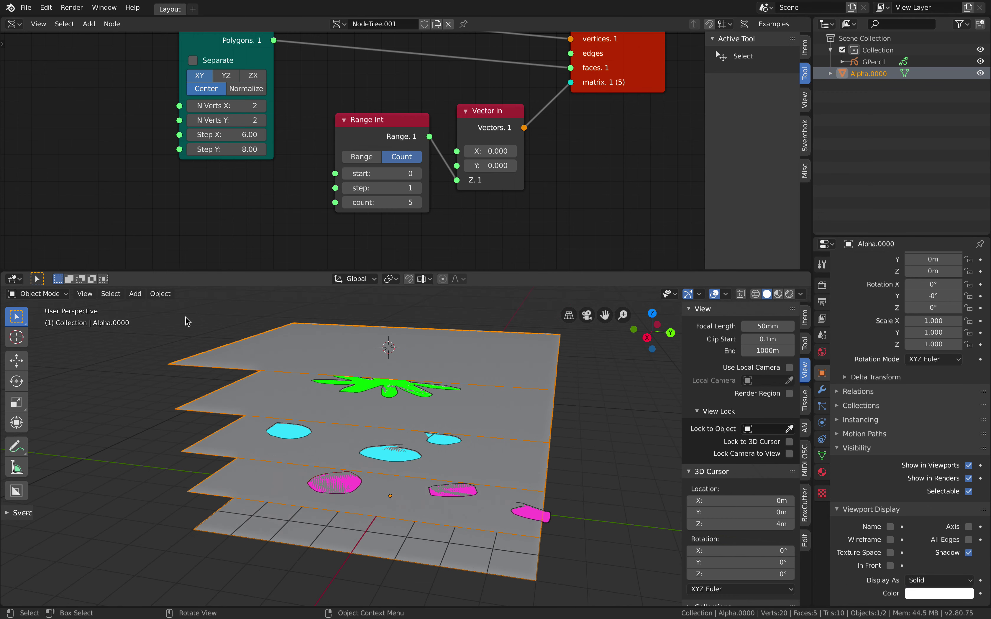
{"action": "left_click", "coordinate": [874, 62]}
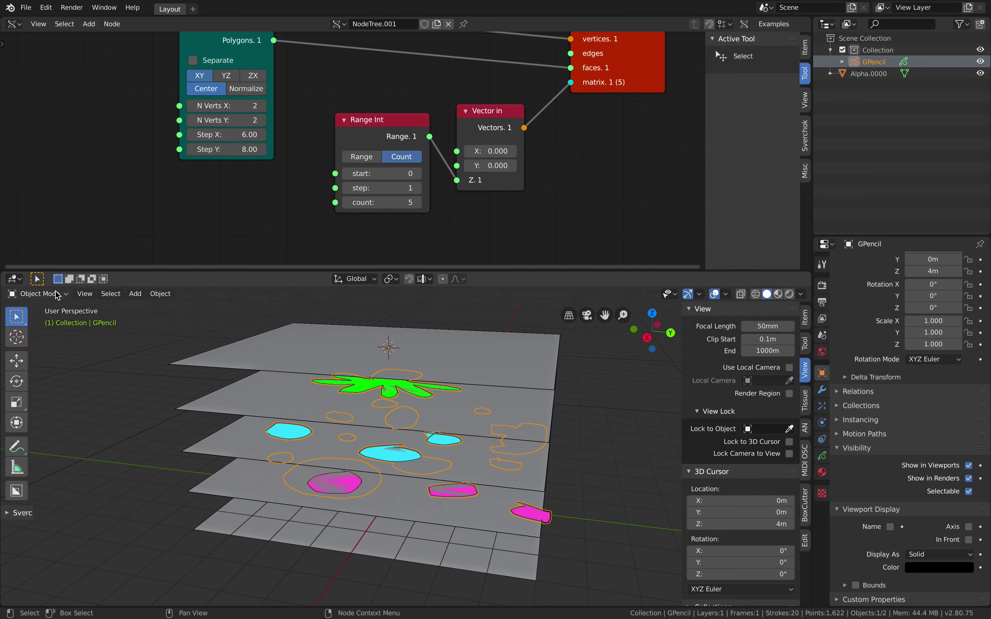
{"action": "left_click", "coordinate": [38, 293]}
{"action": "left_click", "coordinate": [49, 347]}
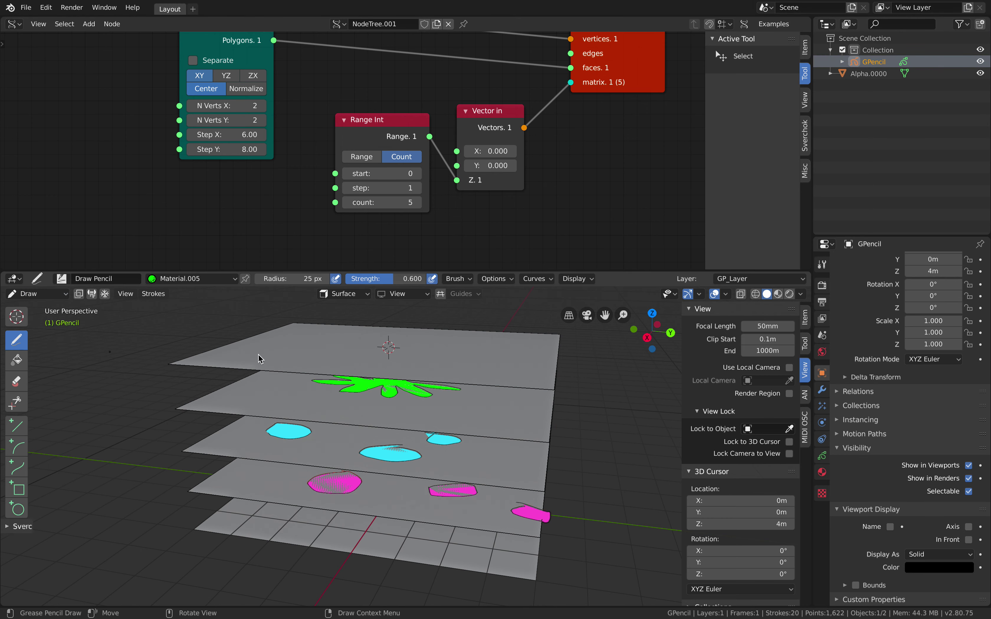
Step: Draw three green filled shapes freehand on the topmost plane, and return to Object Mode
{"action": "mouse_move", "coordinate": [365, 351]}
{"action": "middle_mouse_down"}
{"action": "mouse_move", "coordinate": [378, 328]}
{"action": "mouse_move", "coordinate": [377, 353]}
{"action": "mouse_move", "coordinate": [414, 353]}
{"action": "middle_mouse_up"}
{"action": "left_click_drag", "start_coordinate": [480, 331], "coordinate": [475, 345]}
{"action": "mouse_move", "coordinate": [467, 347]}
{"action": "middle_mouse_down"}
{"action": "mouse_move", "coordinate": [458, 386]}
{"action": "mouse_move", "coordinate": [446, 389]}
{"action": "middle_mouse_up"}
{"action": "left_click_drag", "start_coordinate": [374, 389], "coordinate": [426, 411]}
{"action": "mouse_move", "coordinate": [407, 373]}
{"action": "middle_mouse_down"}
{"action": "mouse_move", "coordinate": [421, 349]}
{"action": "mouse_move", "coordinate": [398, 347]}
{"action": "middle_mouse_up"}
{"action": "left_click", "coordinate": [59, 295]}
{"action": "left_click", "coordinate": [41, 307]}
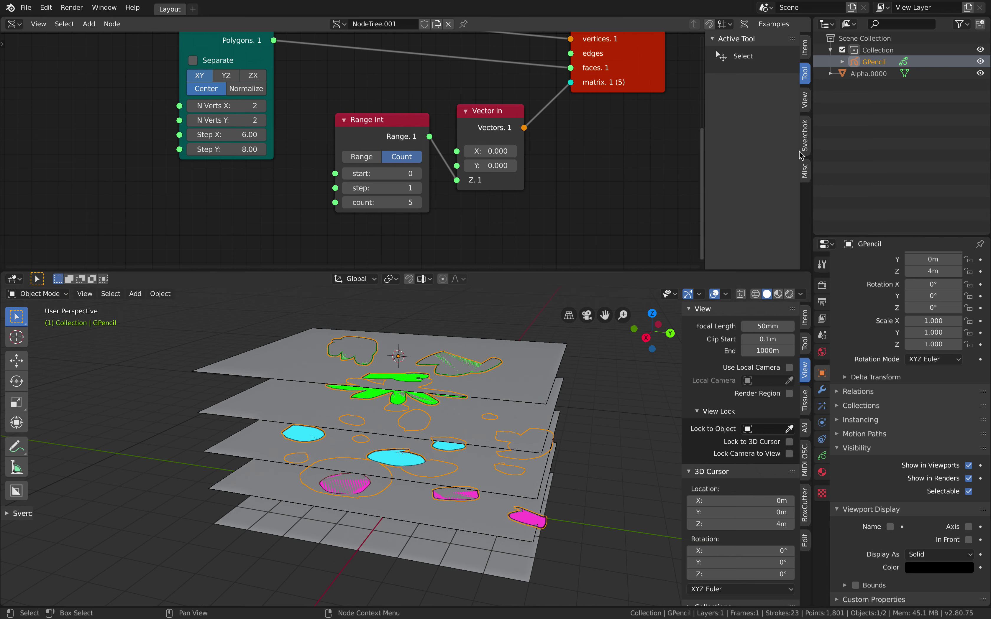
Step: Select Alpha.0000, compare wireframe with solid viewport shading, and review the viewport overlay options
{"action": "left_click", "coordinate": [866, 74]}
{"action": "middle_click_drag", "start_coordinate": [538, 400], "coordinate": [545, 403]}
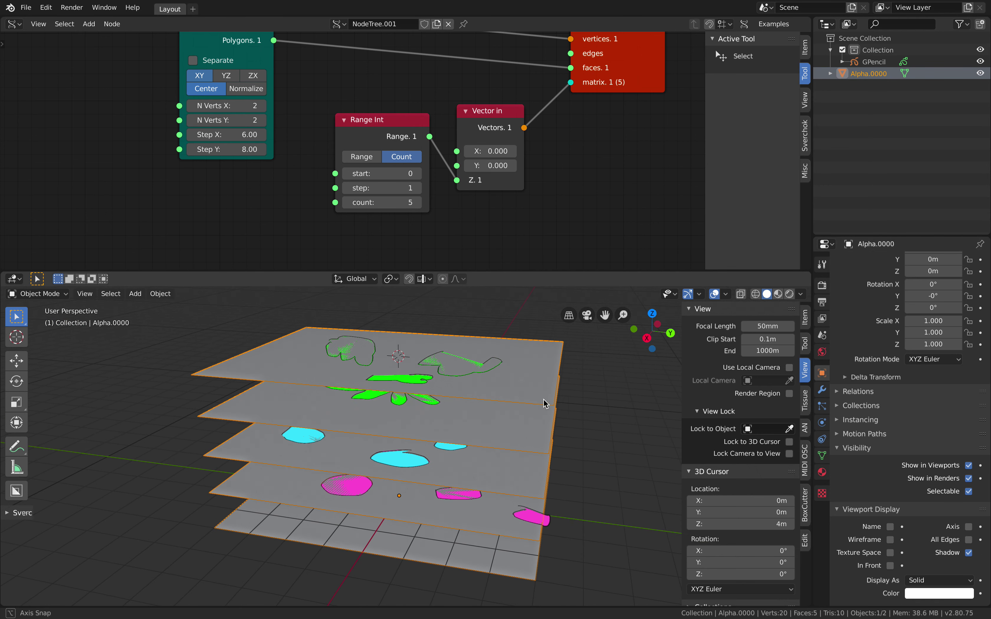
{"action": "left_click", "coordinate": [756, 294]}
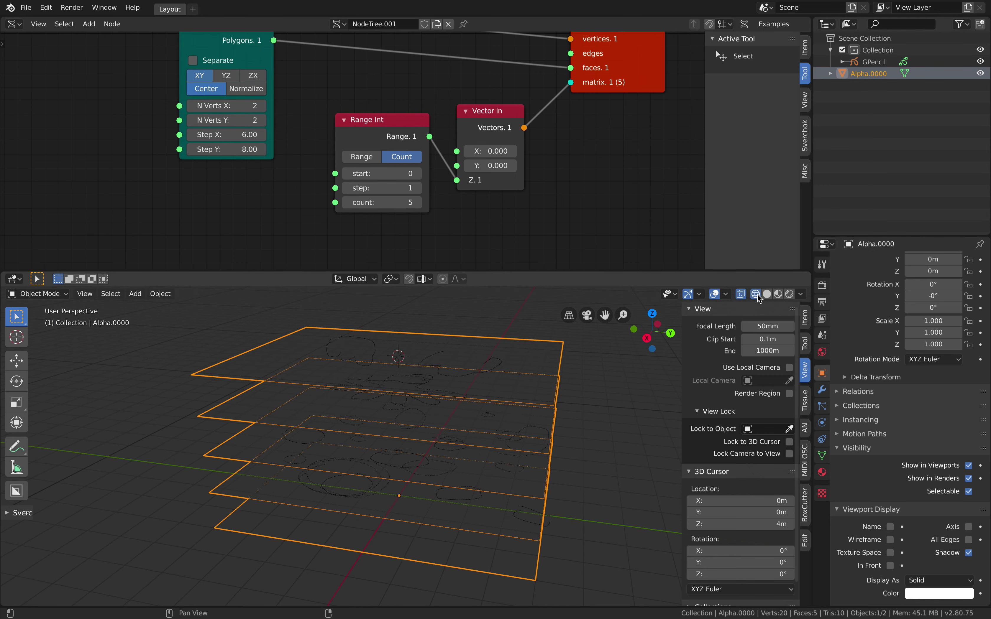
{"action": "left_click", "coordinate": [768, 294]}
{"action": "left_click", "coordinate": [727, 294]}
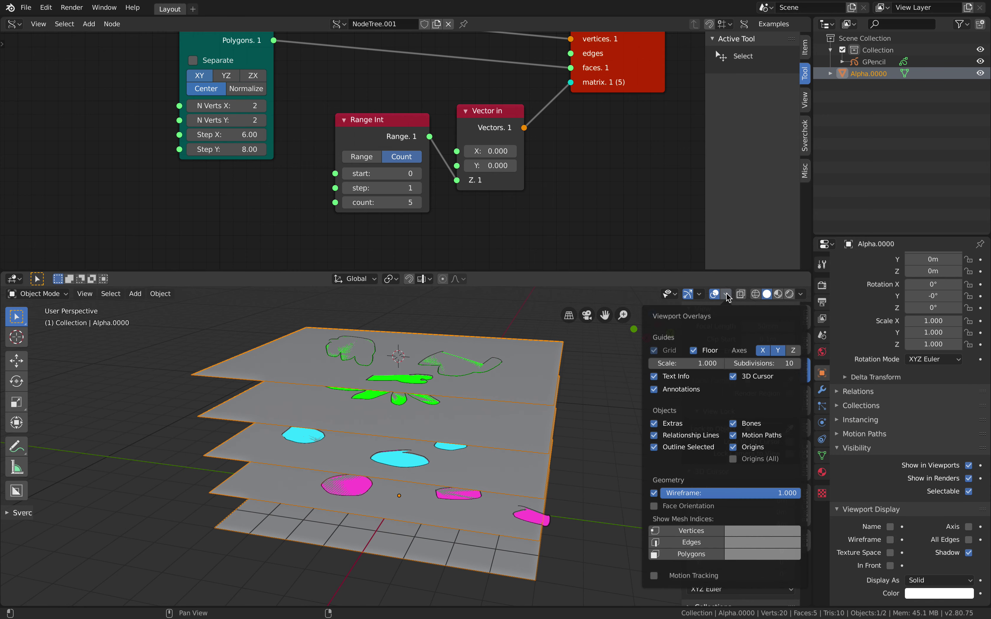
{"action": "left_click", "coordinate": [726, 293]}
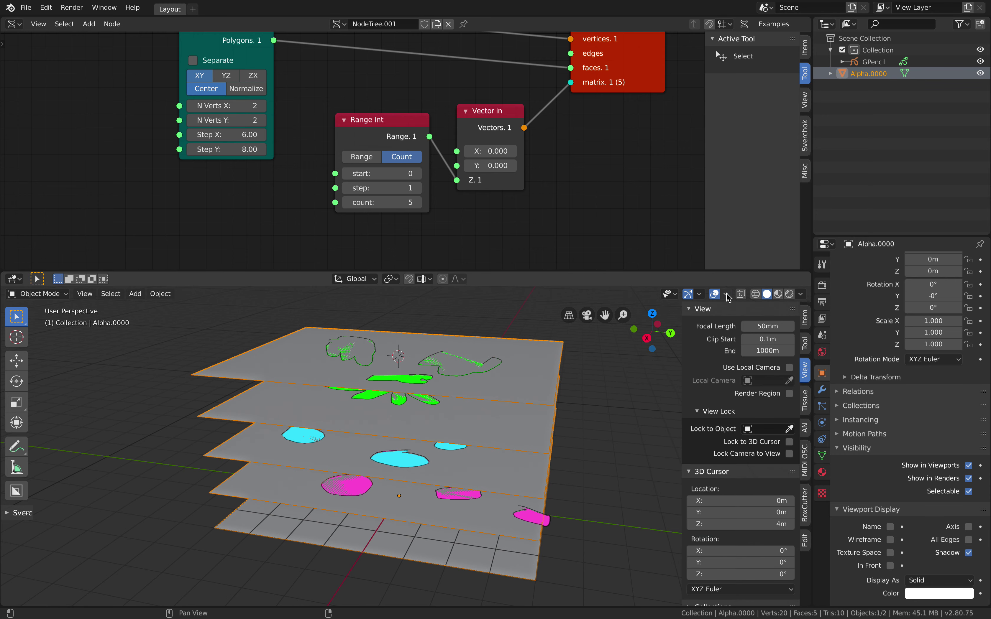
{"action": "left_click", "coordinate": [700, 295]}
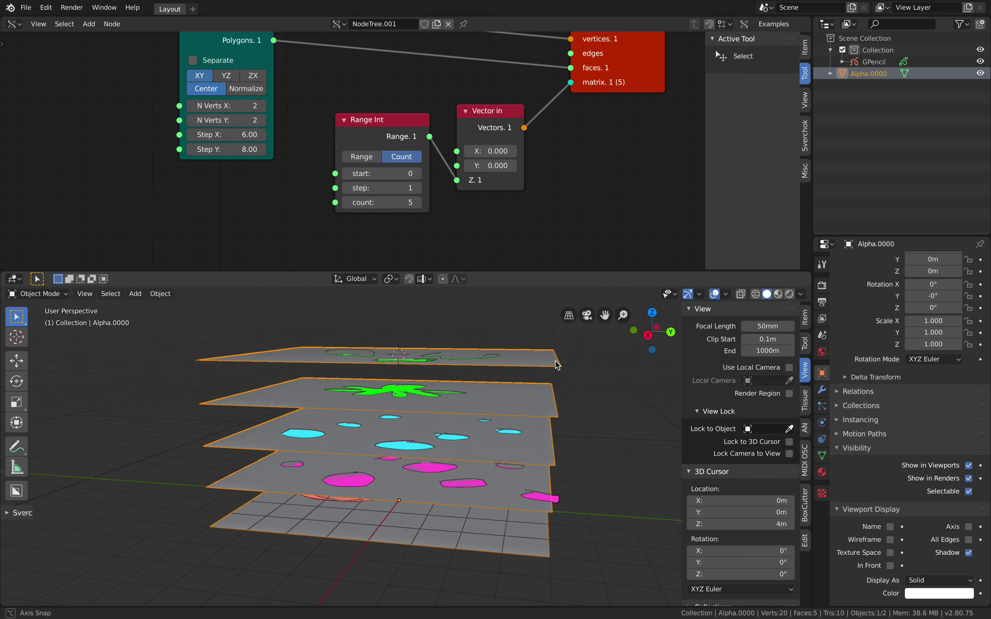
Step: Try the Bounds and Textured display types on the Alpha.0000 planes, and return them to Solid
{"action": "left_click", "coordinate": [920, 582]}
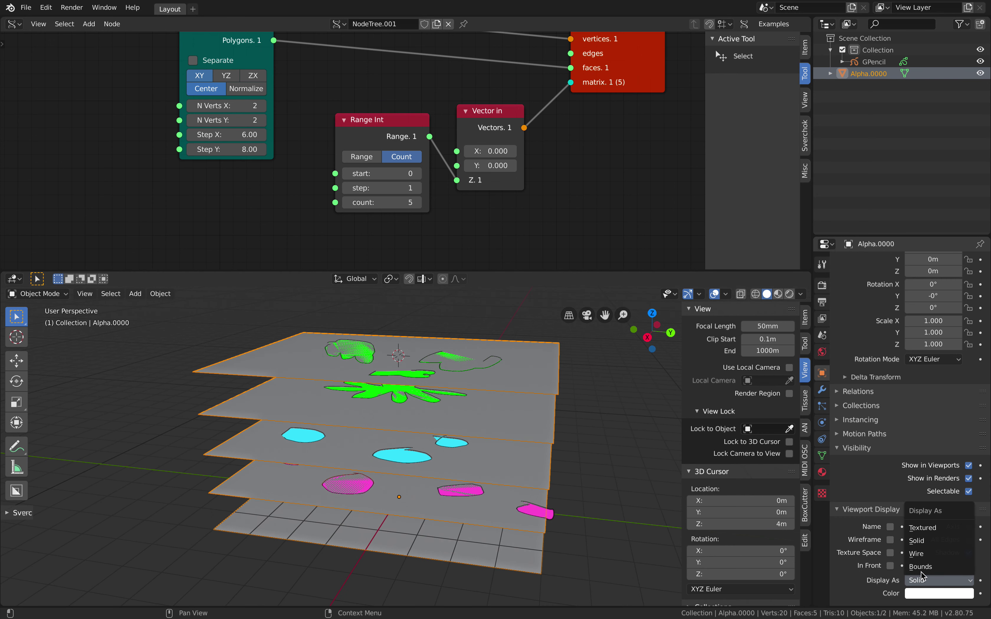
{"action": "left_click", "coordinate": [921, 569]}
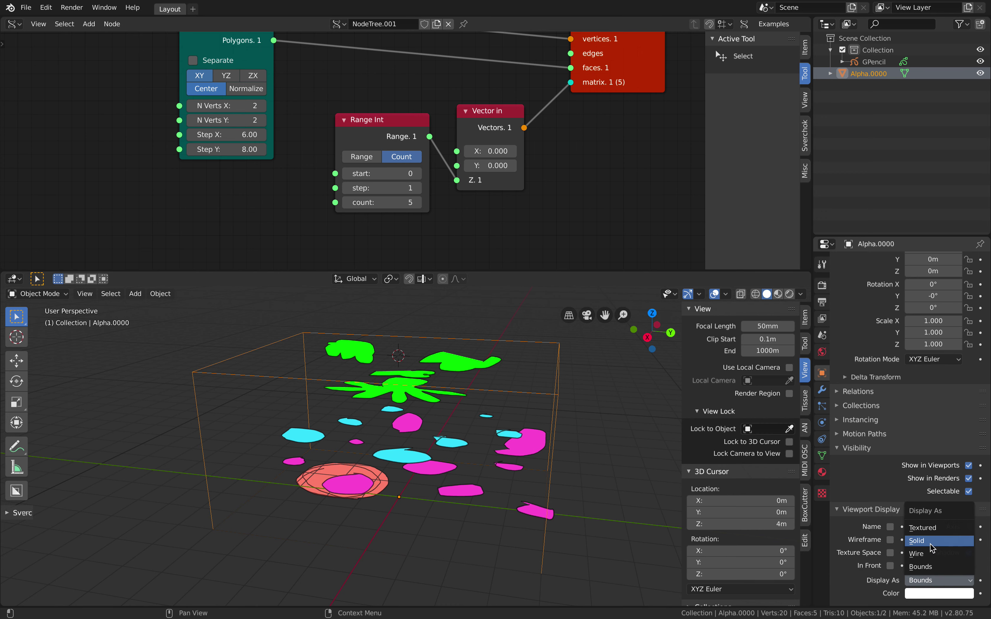
{"action": "left_click", "coordinate": [931, 532]}
{"action": "left_click", "coordinate": [937, 578]}
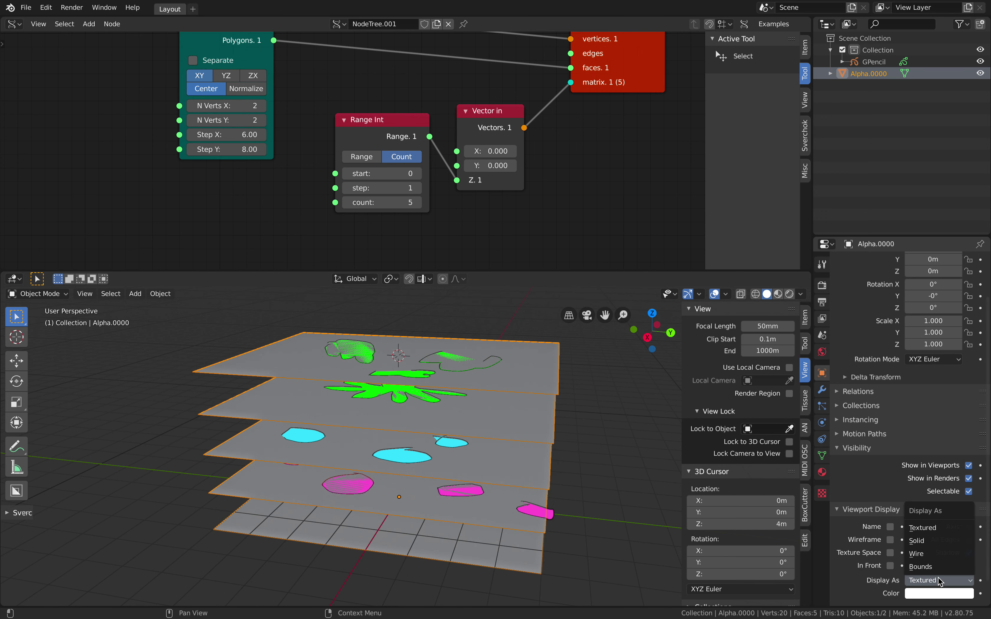
{"action": "left_click", "coordinate": [935, 541]}
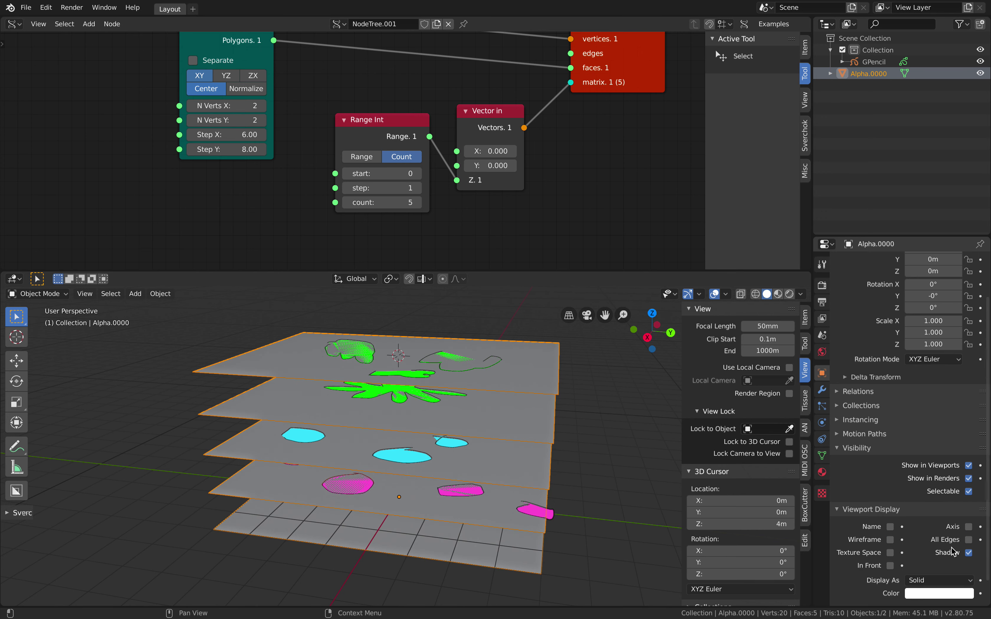
{"action": "left_click", "coordinate": [968, 554]}
{"action": "left_click", "coordinate": [938, 580]}
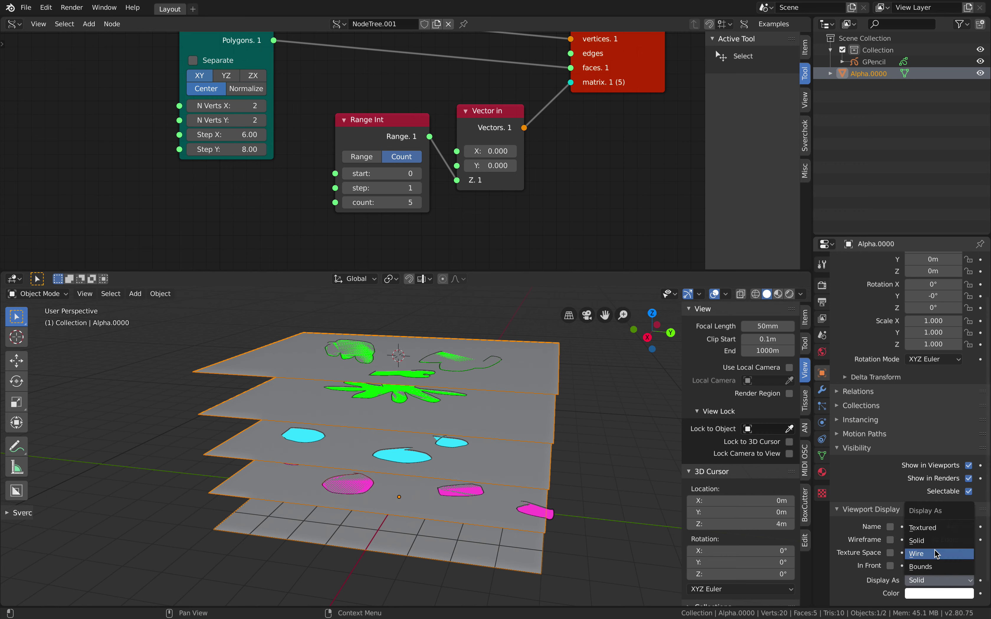
{"action": "left_click", "coordinate": [930, 551]}
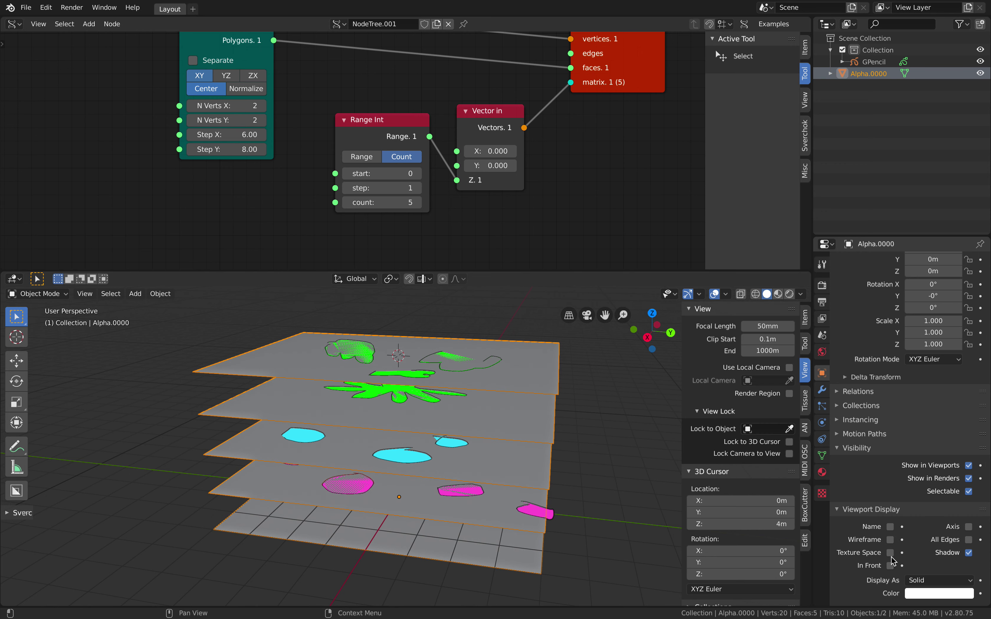
Step: Expand Alpha.0000's Custom Properties, and examine the strokes on the stacked planes from several angles
{"action": "scroll", "coordinate": [904, 577], "scroll_direction": "down", "scroll_amount": 2}
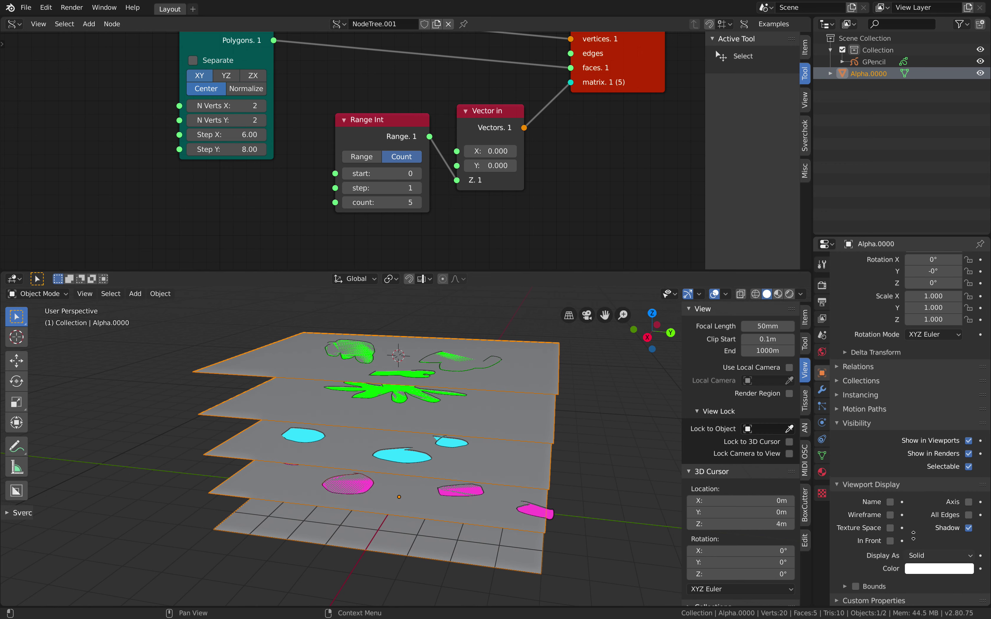
{"action": "left_click", "coordinate": [858, 584]}
{"action": "left_click", "coordinate": [863, 599]}
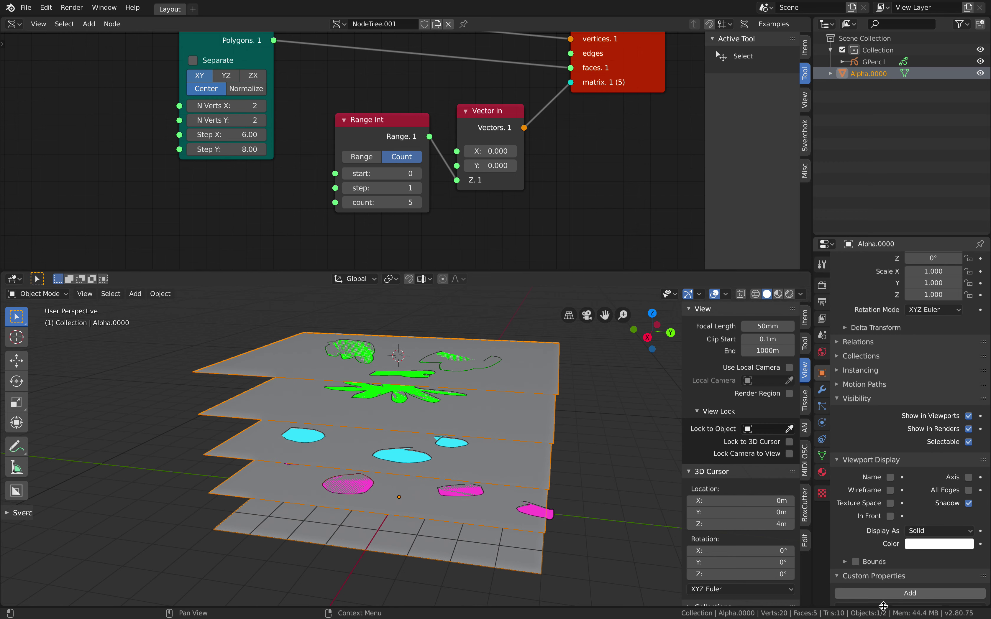
{"action": "scroll", "coordinate": [896, 557], "scroll_direction": "down", "scroll_amount": 6}
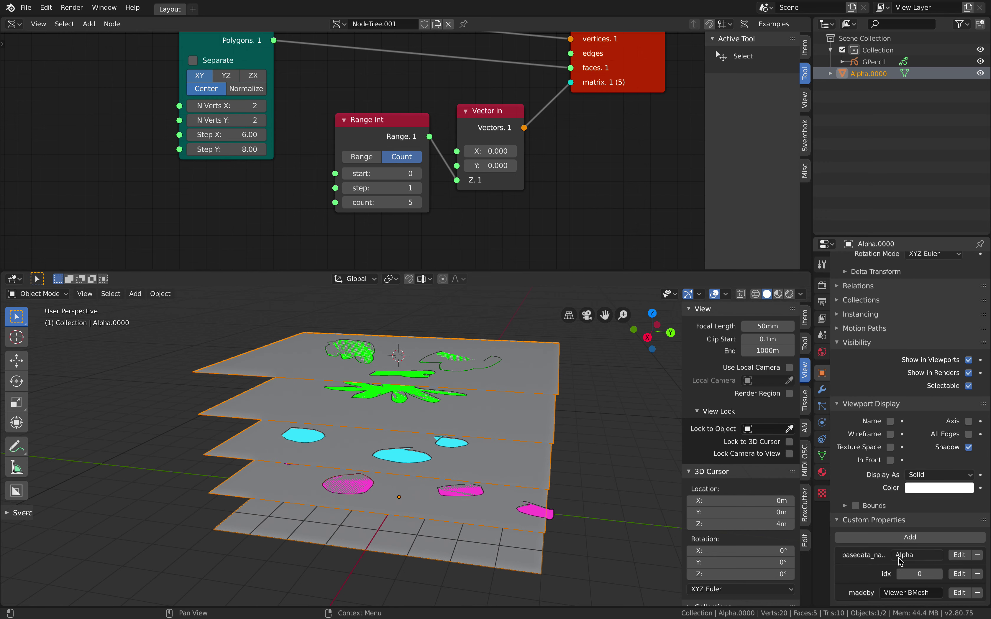
{"action": "middle_click_drag", "start_coordinate": [589, 438], "coordinate": [553, 362]}
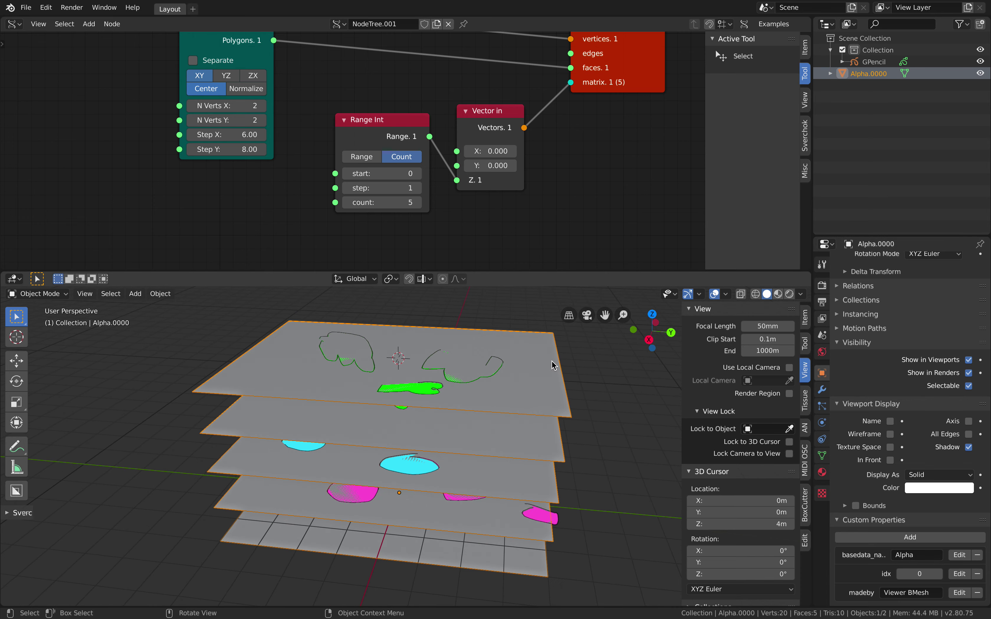
{"action": "middle_click_drag", "start_coordinate": [600, 168], "coordinate": [542, 225]}
{"action": "middle_click_drag", "start_coordinate": [422, 385], "coordinate": [365, 348]}
{"action": "scroll", "coordinate": [406, 388], "scroll_direction": "up", "scroll_amount": 3}
{"action": "middle_click_drag", "start_coordinate": [405, 388], "coordinate": [433, 483]}
{"action": "scroll", "coordinate": [416, 364], "scroll_direction": "down", "scroll_amount": 4}
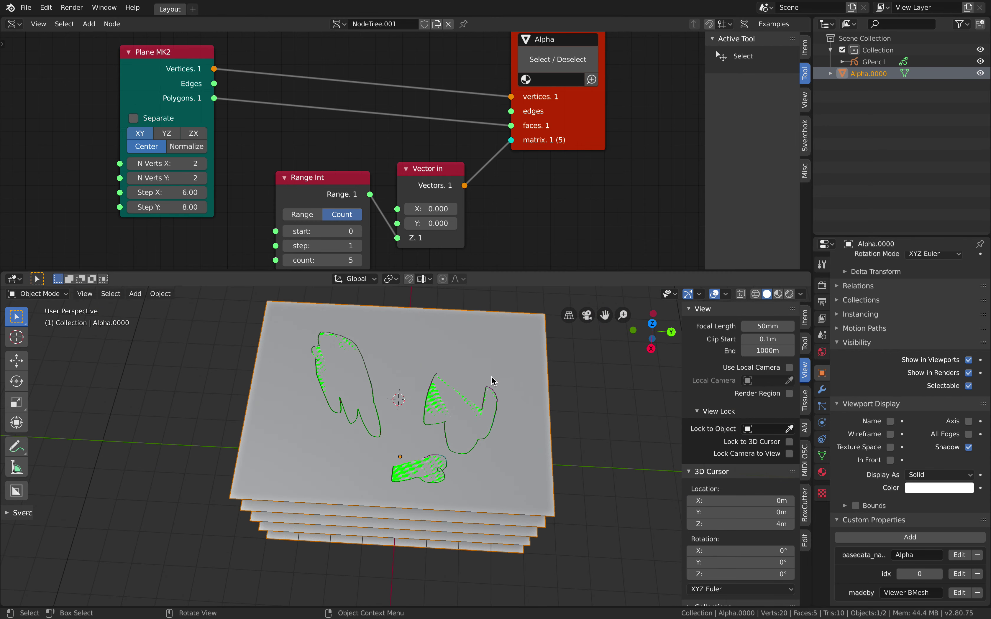
Step: Raise the Range Int node's count to 9 to add more planes to the stack
{"action": "middle_click_drag", "start_coordinate": [494, 381], "coordinate": [495, 360]}
{"action": "middle_click_drag", "start_coordinate": [361, 262], "coordinate": [368, 201]}
{"action": "left_click", "coordinate": [365, 199]}
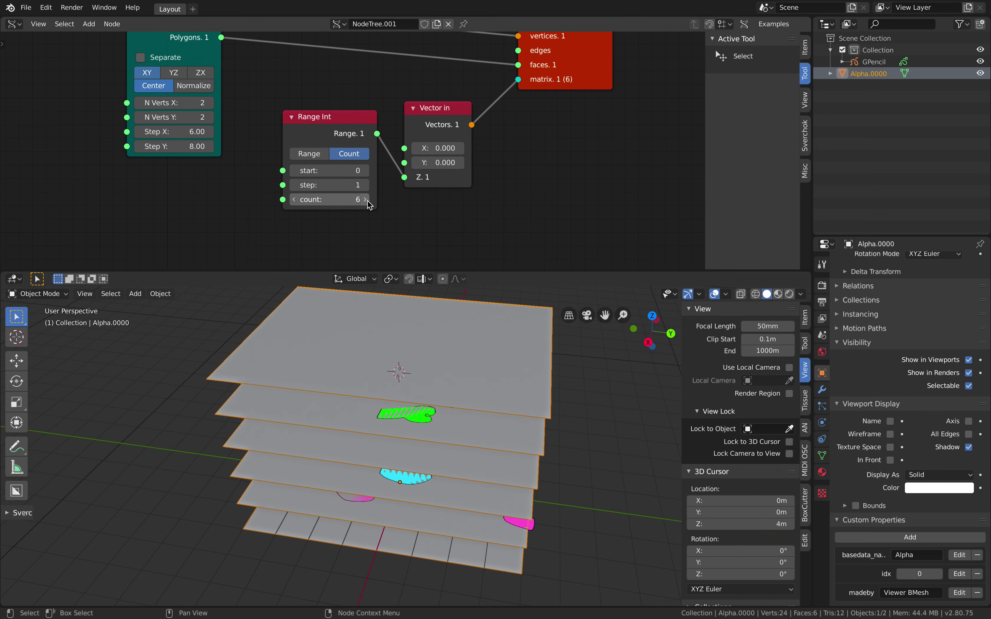
{"action": "left_click", "coordinate": [368, 201]}
{"action": "left_click", "coordinate": [367, 200]}
{"action": "left_click", "coordinate": [367, 201]}
{"action": "middle_click_drag", "start_coordinate": [452, 349], "coordinate": [389, 407]}
{"action": "scroll", "coordinate": [442, 381], "scroll_direction": "down", "scroll_amount": 2}
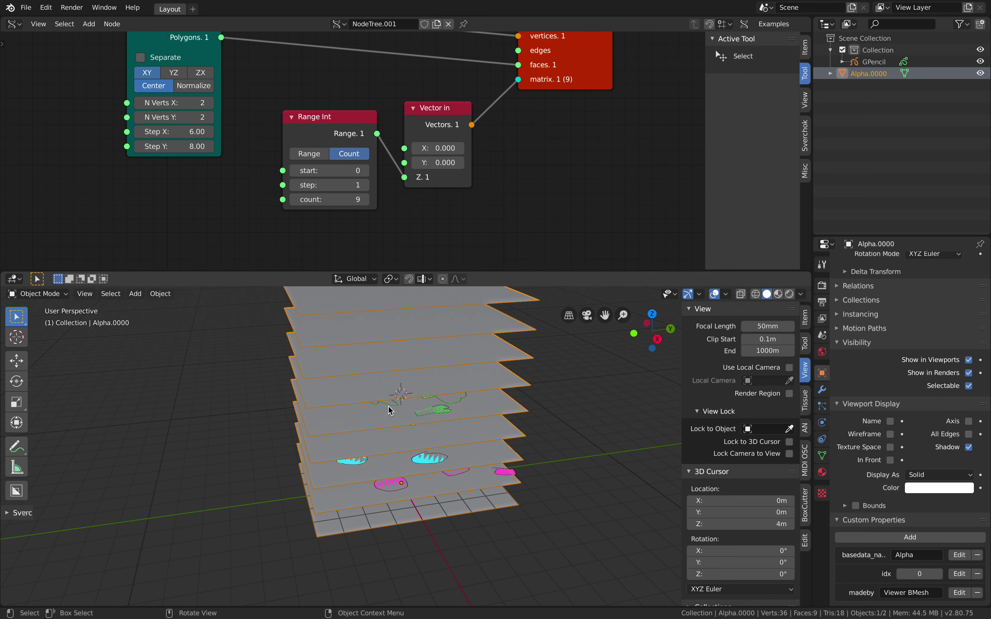
{"action": "scroll", "coordinate": [388, 407], "scroll_direction": "down", "scroll_amount": 3}
{"action": "middle_click_drag", "start_coordinate": [387, 406], "coordinate": [361, 413]}
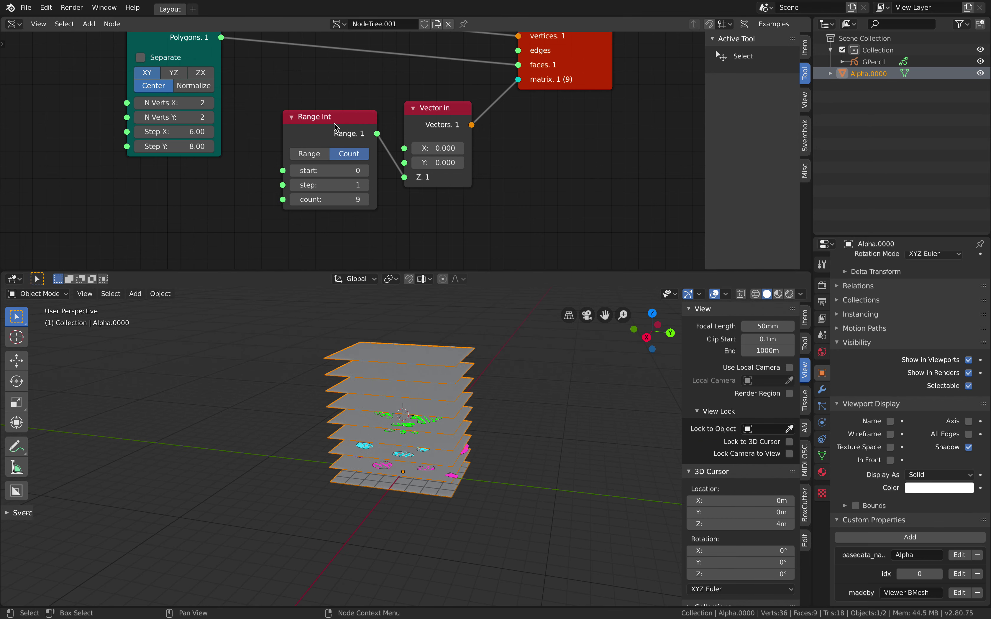
Step: Save the file, and save an incremented version as demo_multilayer_002.blend on the Desktop
{"action": "scroll", "coordinate": [338, 153], "scroll_direction": "down", "scroll_amount": 2}
{"action": "key", "text": "super+s"}
{"action": "middle_click_drag", "start_coordinate": [338, 153], "coordinate": [328, 163]}
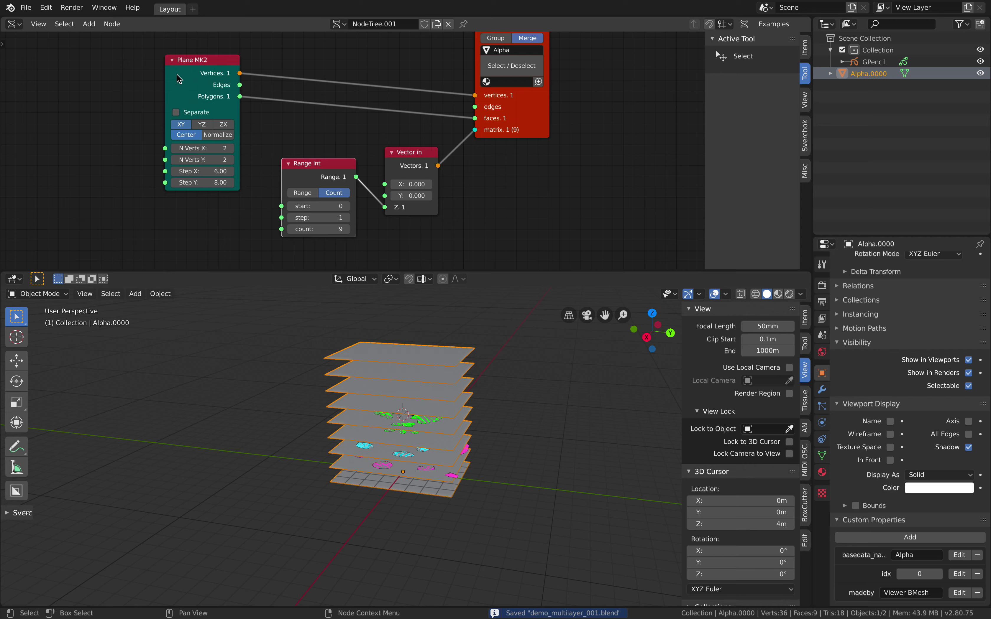
{"action": "left_click", "coordinate": [26, 8]}
{"action": "left_click", "coordinate": [73, 97]}
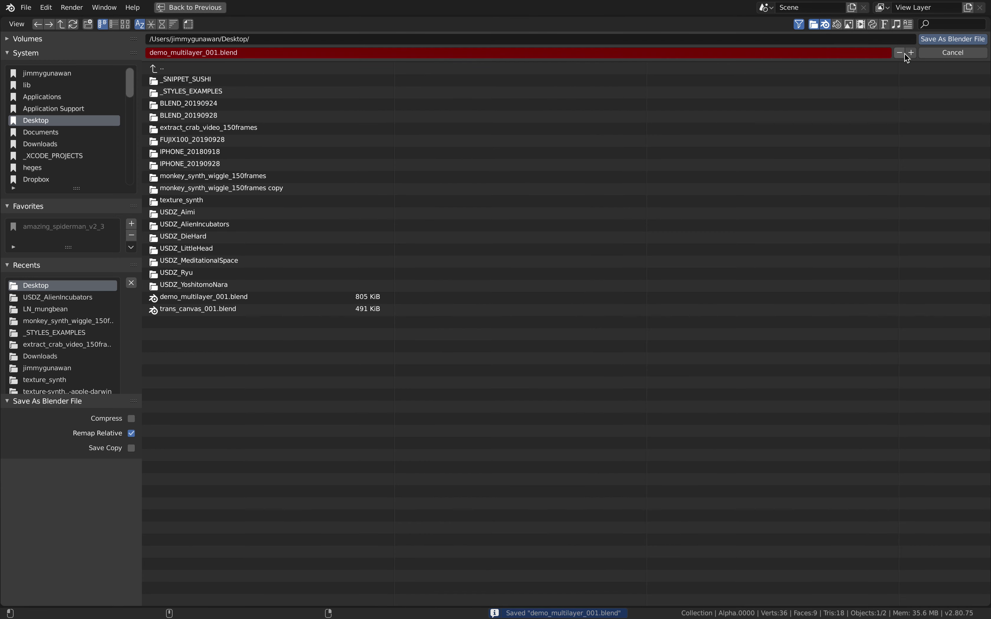
{"action": "left_click", "coordinate": [927, 42]}
Step: Spread out the node layout by moving the Plane MK2, Alpha viewer and Vector in nodes apart
{"action": "middle_click_drag", "start_coordinate": [523, 102], "coordinate": [537, 106]}
{"action": "left_click_drag", "start_coordinate": [220, 70], "coordinate": [189, 70]}
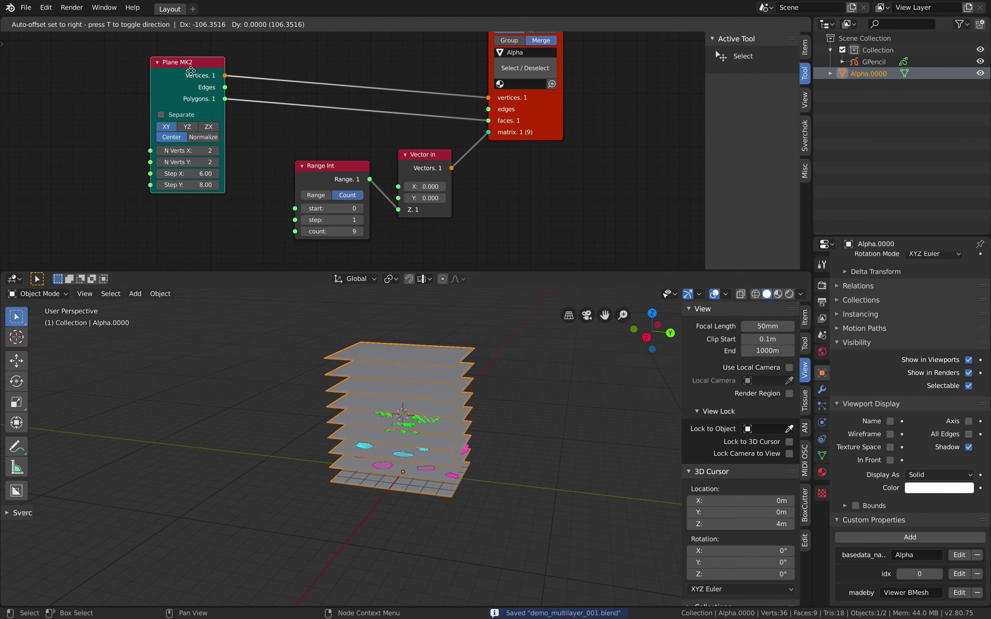
{"action": "left_click_drag", "start_coordinate": [522, 117], "coordinate": [556, 120]}
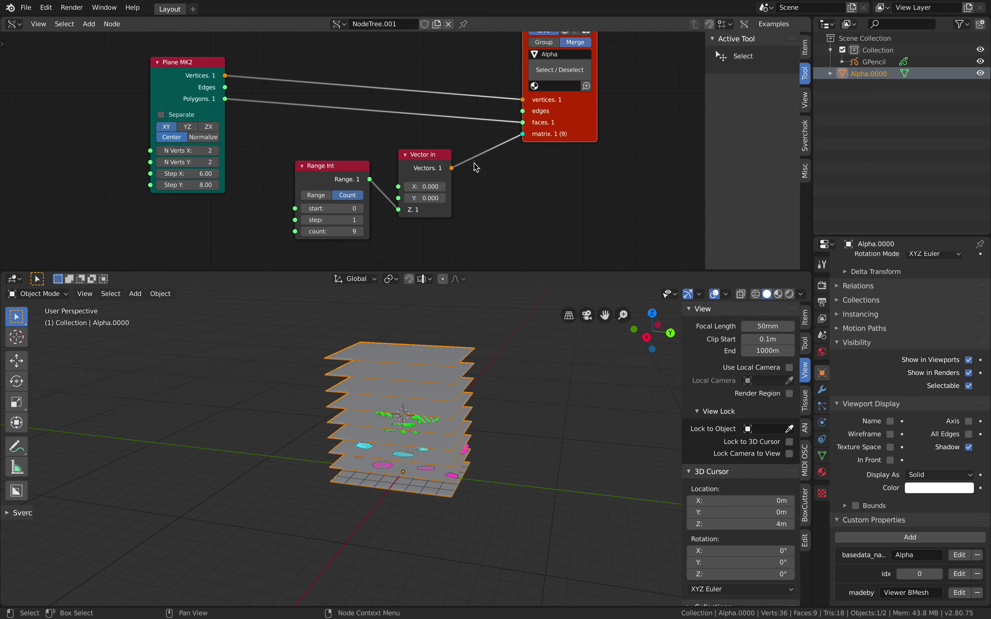
{"action": "mouse_move", "coordinate": [434, 348]}
{"action": "middle_mouse_down"}
{"action": "mouse_move", "coordinate": [428, 357]}
{"action": "mouse_move", "coordinate": [431, 345]}
{"action": "mouse_move", "coordinate": [442, 348]}
{"action": "middle_mouse_up"}
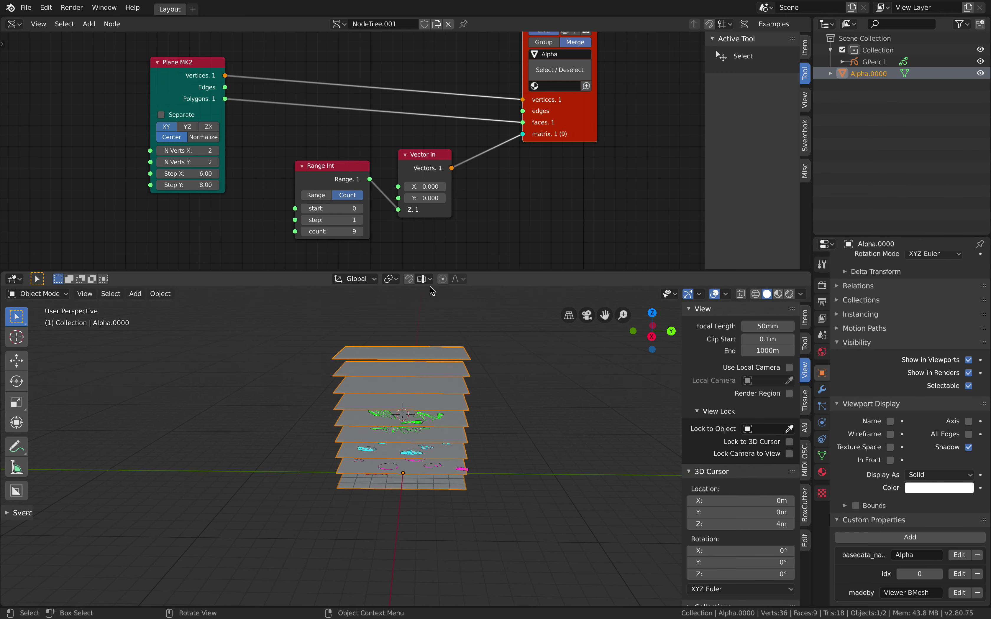
{"action": "key", "text": "Home"}
{"action": "left_click_drag", "start_coordinate": [554, 142], "coordinate": [560, 136]}
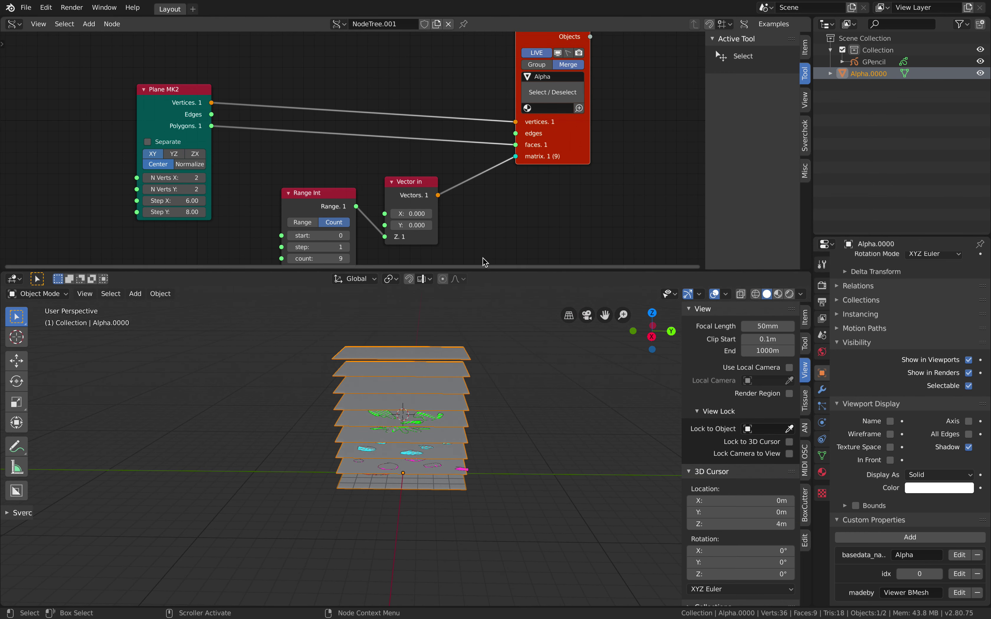
{"action": "left_click_drag", "start_coordinate": [412, 187], "coordinate": [424, 171]}
{"action": "middle_click_drag", "start_coordinate": [453, 448], "coordinate": [442, 354]}
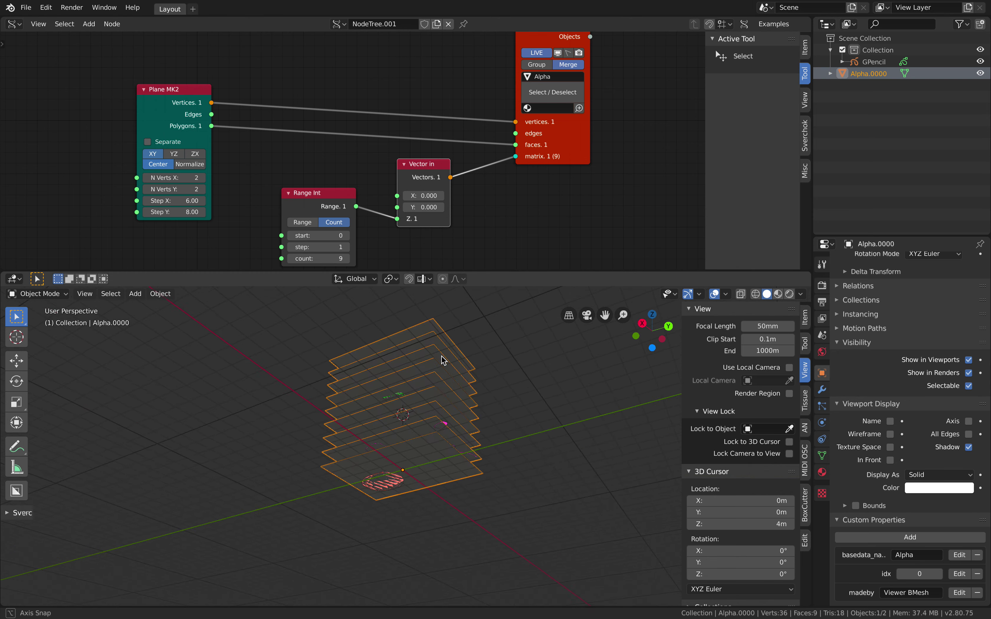
Step: Save the current file, and save the next incremented version as demo_multilayer_003.blend
{"action": "left_click", "coordinate": [318, 196]}
{"action": "key", "text": "super+s"}
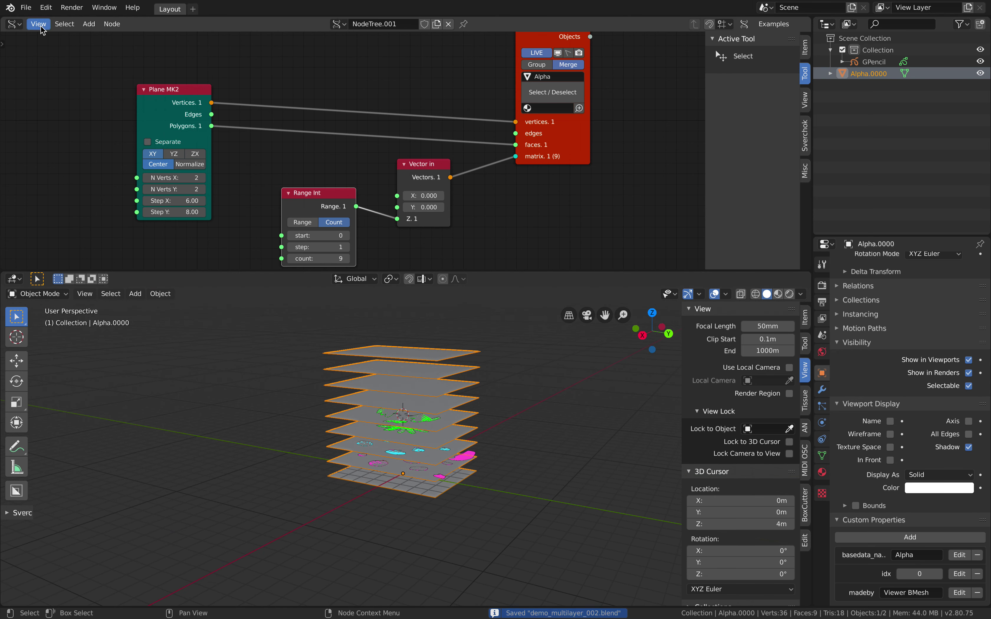
{"action": "left_click", "coordinate": [26, 7]}
{"action": "left_click", "coordinate": [39, 97]}
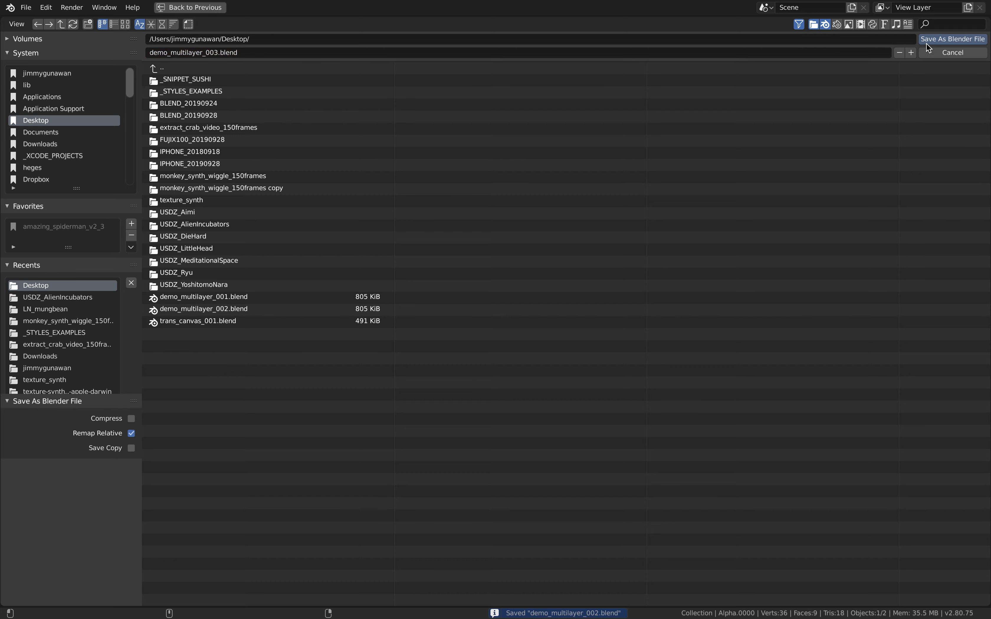
{"action": "left_click", "coordinate": [927, 43]}
Step: Delete the Plane MK2 node, and add a Sphere generator node in its place
{"action": "left_click", "coordinate": [179, 95]}
{"action": "key", "text": "x"}
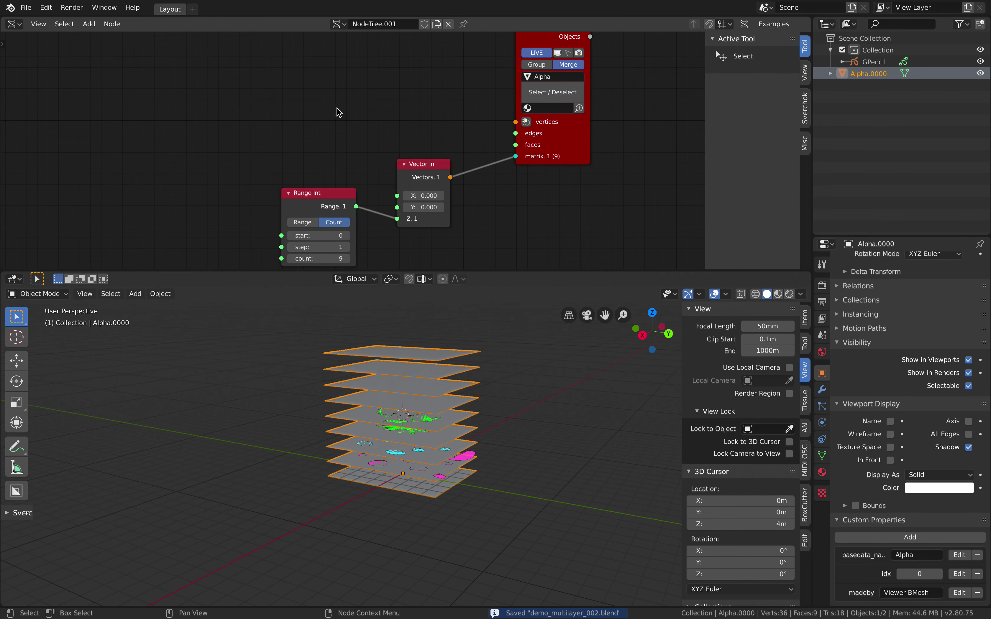
{"action": "key", "text": "alt+space"}
{"action": "type", "text": "sp"}
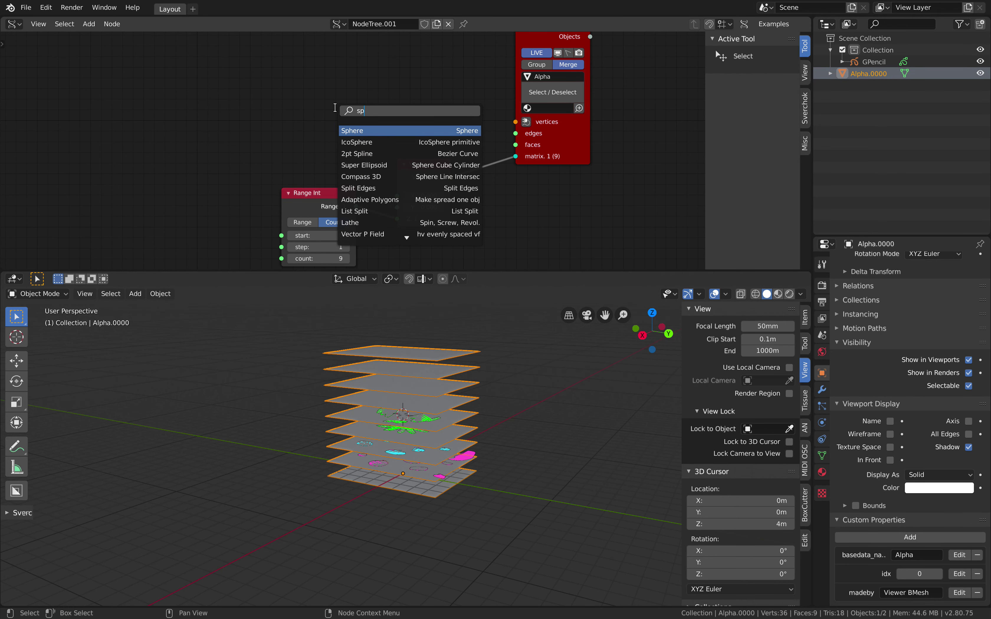
{"action": "key", "text": "Return"}
{"action": "left_click", "coordinate": [267, 59]}
Step: Connect the Sphere node's Vertices and Polygons outputs to the Alpha viewer's vertices and faces inputs
{"action": "left_click_drag", "start_coordinate": [339, 74], "coordinate": [452, 139]}
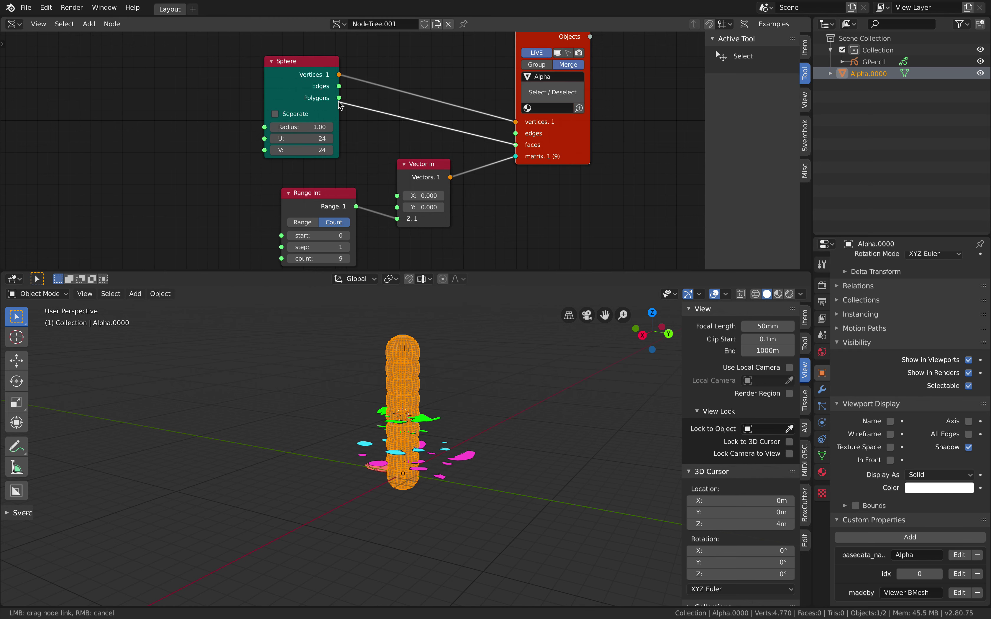
{"action": "left_click_drag", "start_coordinate": [340, 105], "coordinate": [339, 97]}
{"action": "middle_click_drag", "start_coordinate": [477, 371], "coordinate": [463, 370]}
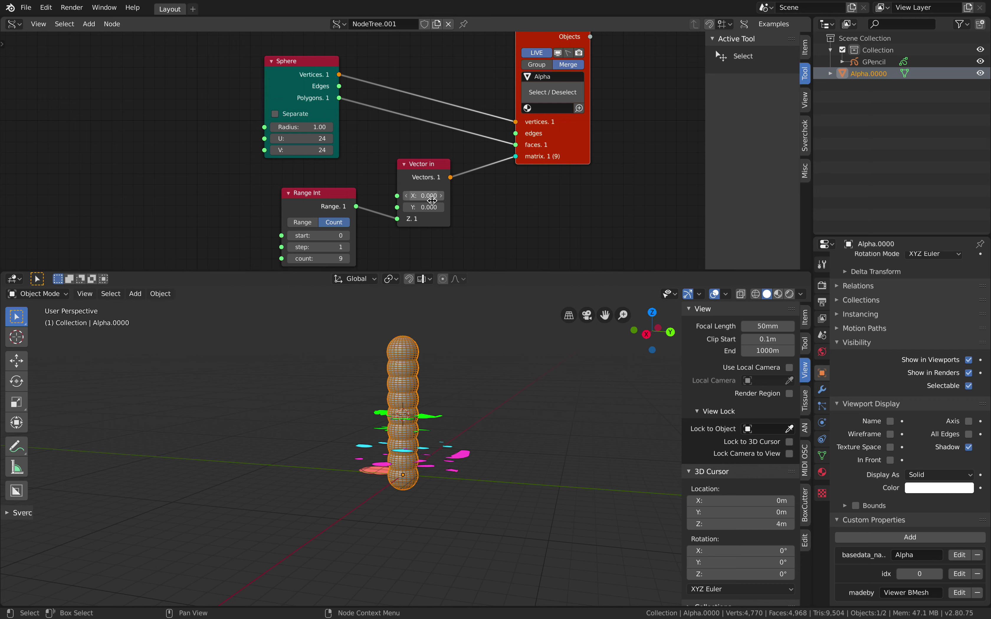
{"action": "middle_click_drag", "start_coordinate": [407, 471], "coordinate": [400, 480]}
{"action": "scroll", "coordinate": [425, 395], "scroll_direction": "up", "scroll_amount": 2}
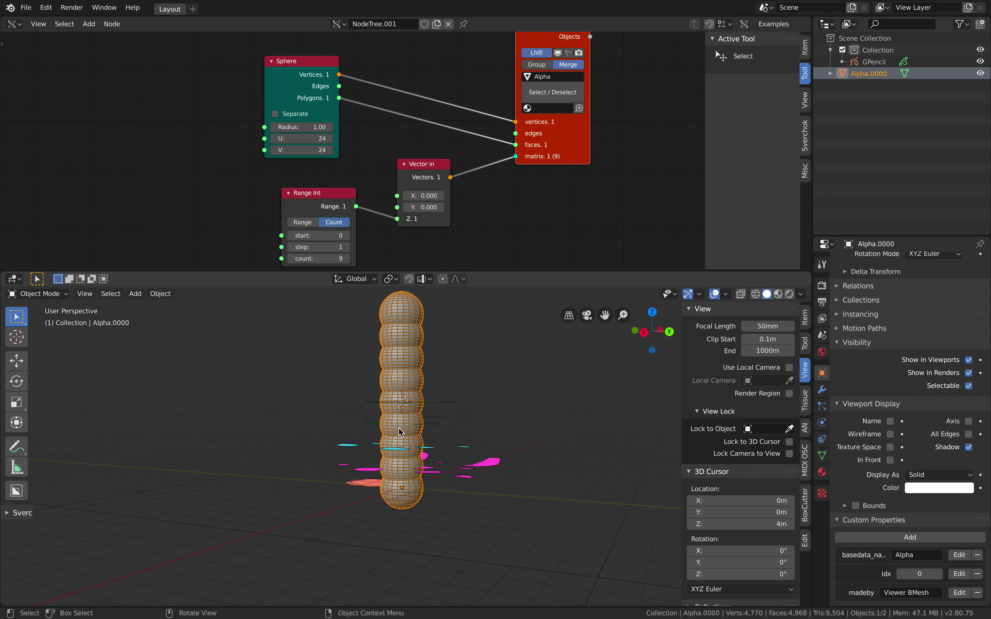
{"action": "middle_click_drag", "start_coordinate": [441, 358], "coordinate": [439, 374], "text": "shift"}
Step: Insert a Matrix in node between the Vector in node and the Alpha viewer, spreading the nodes to make room
{"action": "left_click_drag", "start_coordinate": [547, 153], "coordinate": [589, 128]}
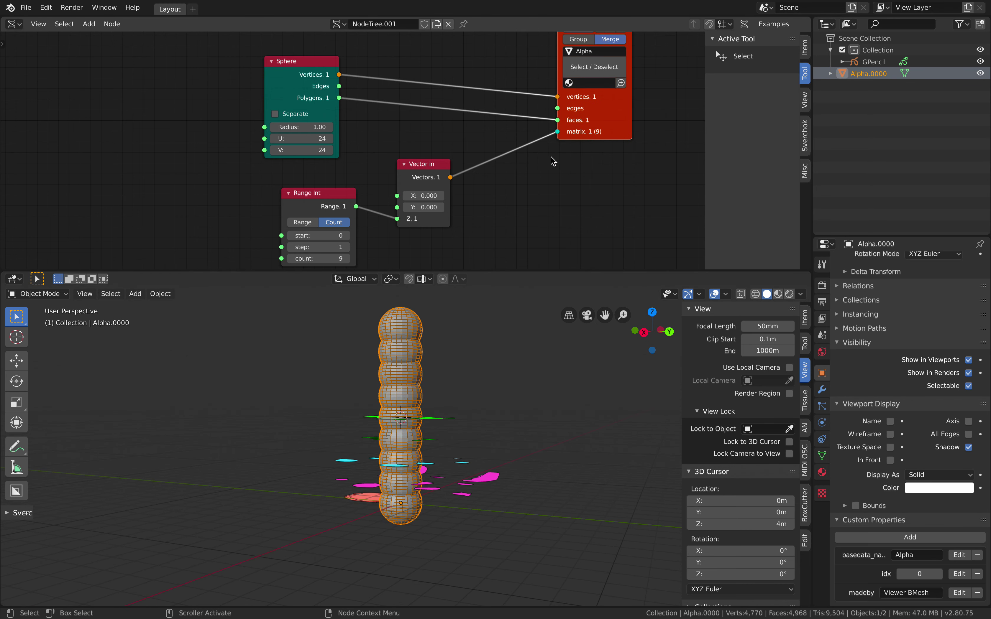
{"action": "key", "text": "alt+space"}
{"action": "type", "text": "matrix i"}
{"action": "key", "text": "Return"}
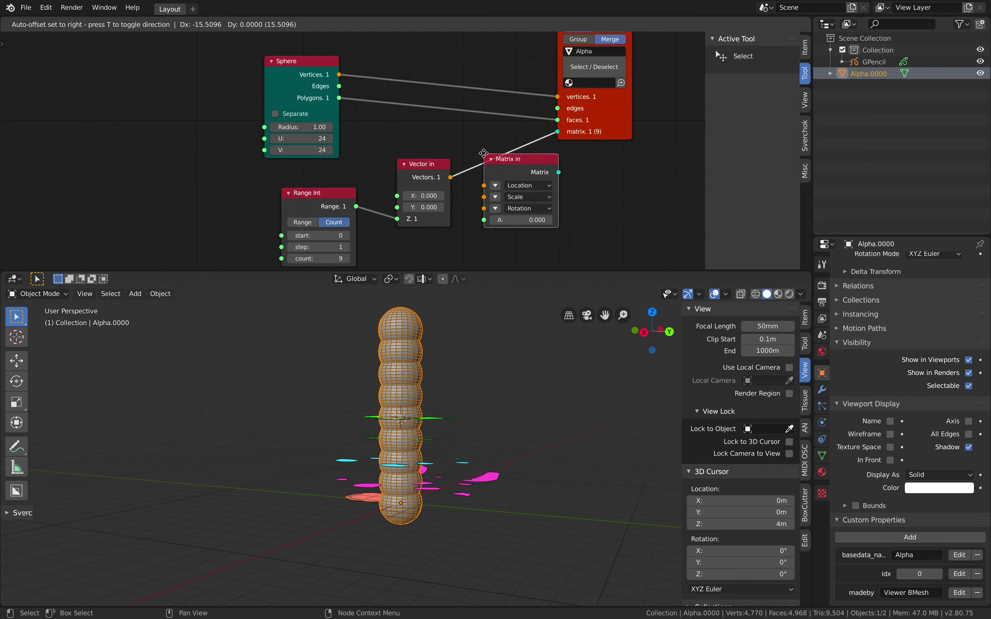
{"action": "left_click", "coordinate": [493, 146]}
{"action": "left_click", "coordinate": [403, 164]}
{"action": "left_click_drag", "start_coordinate": [411, 168], "coordinate": [392, 172]}
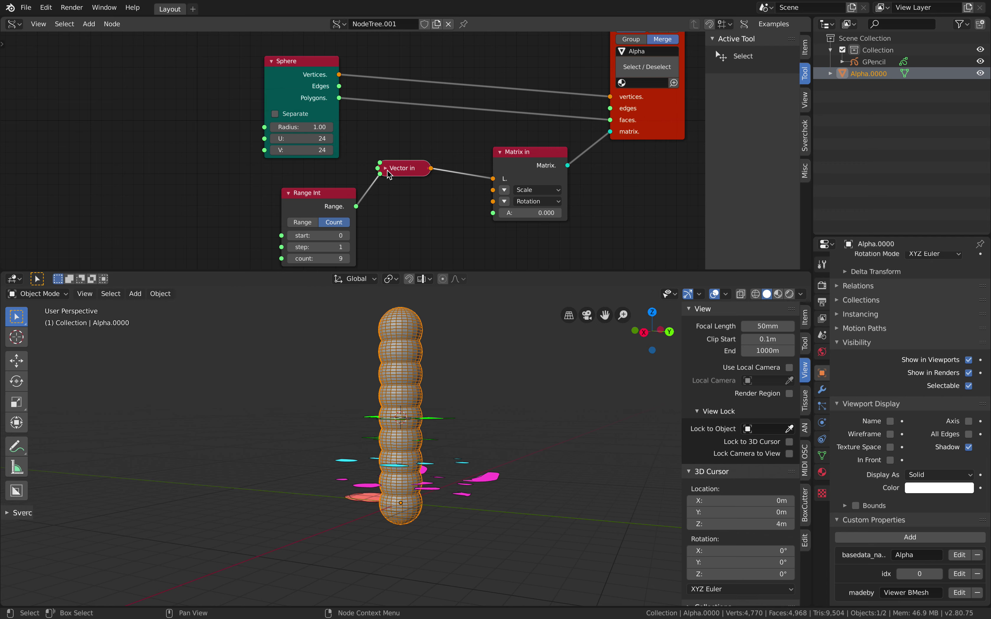
{"action": "key", "text": "h"}
Step: Move the Vector in link to Matrix in's Scale input, and feed the Range Int output into X and Y as well as Z
{"action": "left_click_drag", "start_coordinate": [493, 179], "coordinate": [493, 191]}
{"action": "left_click_drag", "start_coordinate": [346, 196], "coordinate": [377, 199]}
{"action": "scroll", "coordinate": [519, 481], "scroll_direction": "down", "scroll_amount": 3}
{"action": "mouse_move", "coordinate": [517, 480]}
{"action": "middle_mouse_down"}
{"action": "mouse_move", "coordinate": [525, 450]}
{"action": "mouse_move", "coordinate": [509, 478]}
{"action": "mouse_move", "coordinate": [517, 464]}
{"action": "middle_mouse_up"}
Step: Examine the nested spheres in wireframe shading, up close and from a distance
{"action": "key", "text": "z"}
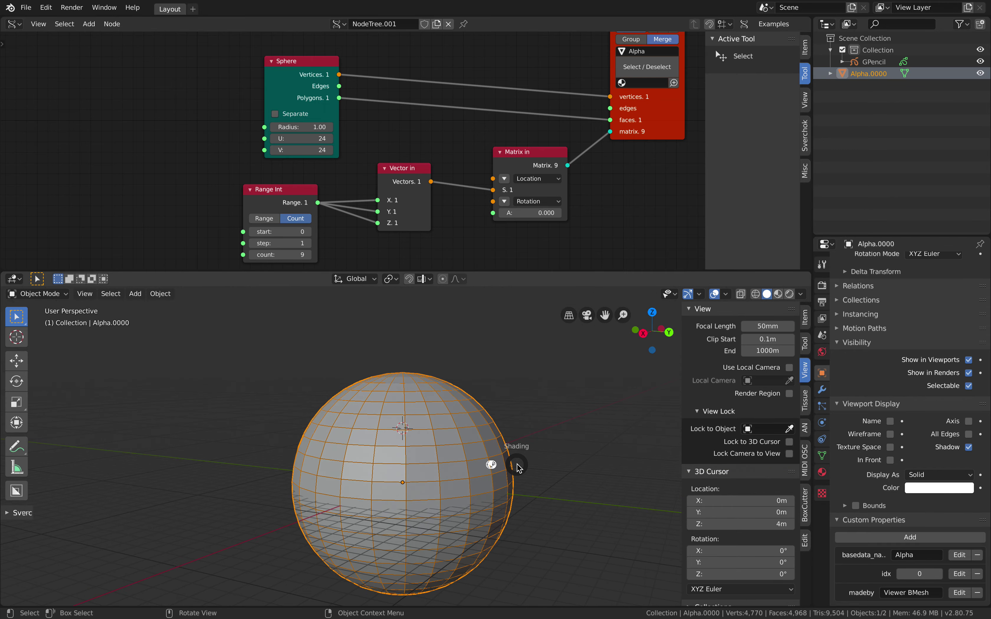
{"action": "left_click", "coordinate": [495, 463]}
{"action": "middle_click_drag", "start_coordinate": [470, 419], "coordinate": [471, 384], "text": "shift"}
{"action": "middle_click_drag", "start_coordinate": [471, 383], "coordinate": [479, 411]}
{"action": "scroll", "coordinate": [451, 430], "scroll_direction": "up", "scroll_amount": 5}
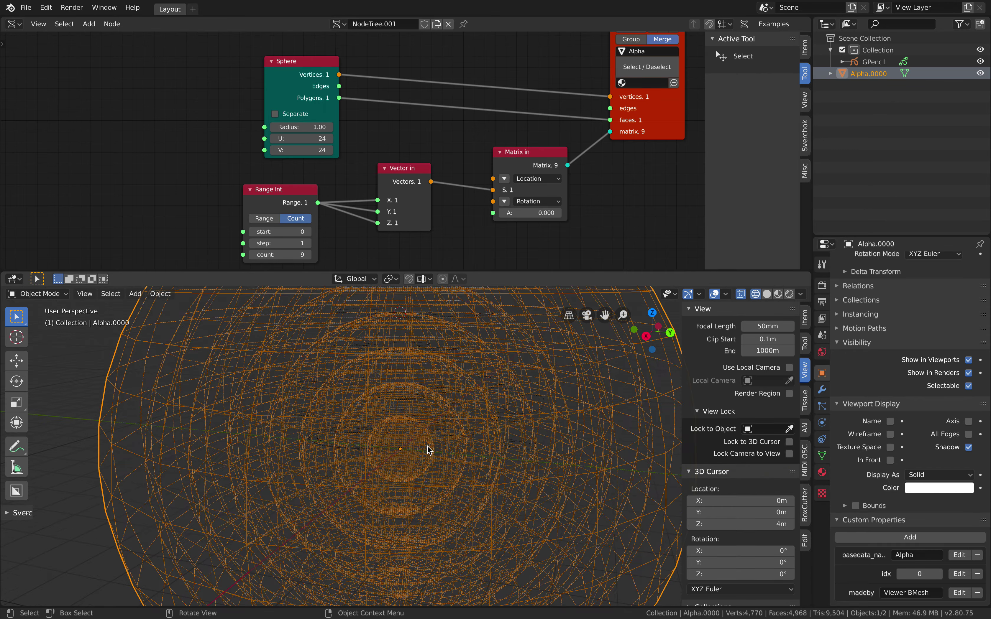
{"action": "scroll", "coordinate": [393, 466], "scroll_direction": "down", "scroll_amount": 3}
{"action": "scroll", "coordinate": [446, 412], "scroll_direction": "down", "scroll_amount": 3}
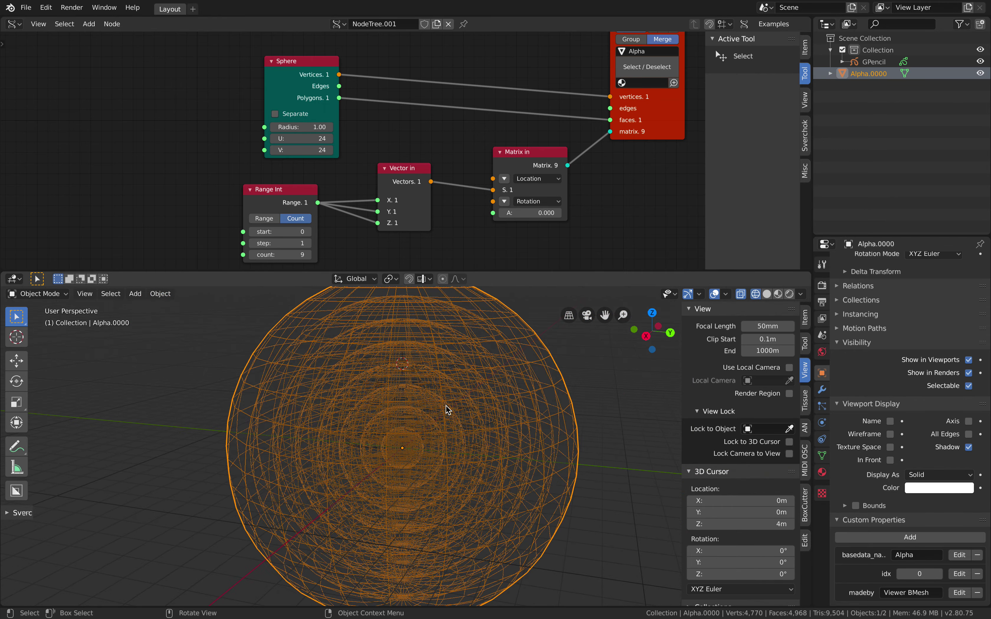
{"action": "left_click", "coordinate": [822, 390]}
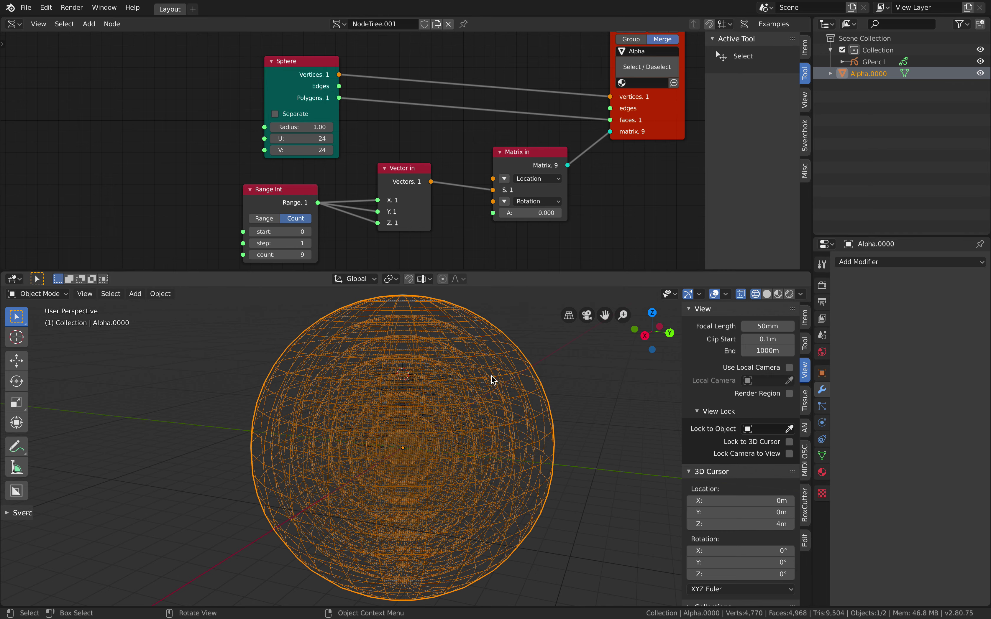
{"action": "scroll", "coordinate": [489, 375], "scroll_direction": "down", "scroll_amount": 2}
Step: Raise the Range Int node's start value to 12 to enlarge the nested spheres
{"action": "middle_click_drag", "start_coordinate": [320, 223], "coordinate": [314, 187]}
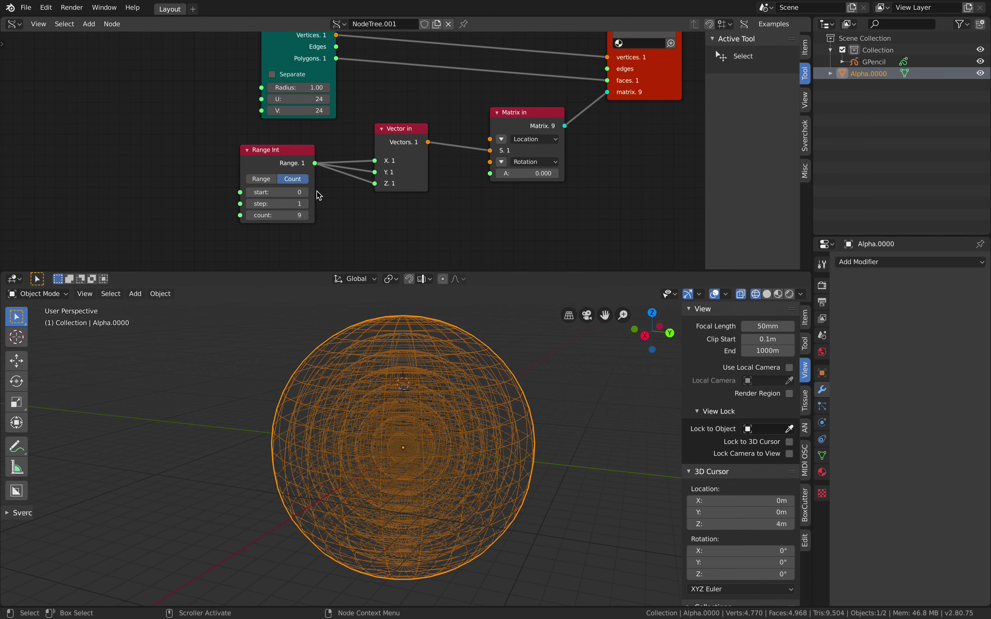
{"action": "scroll", "coordinate": [317, 192], "scroll_direction": "up", "scroll_amount": 1}
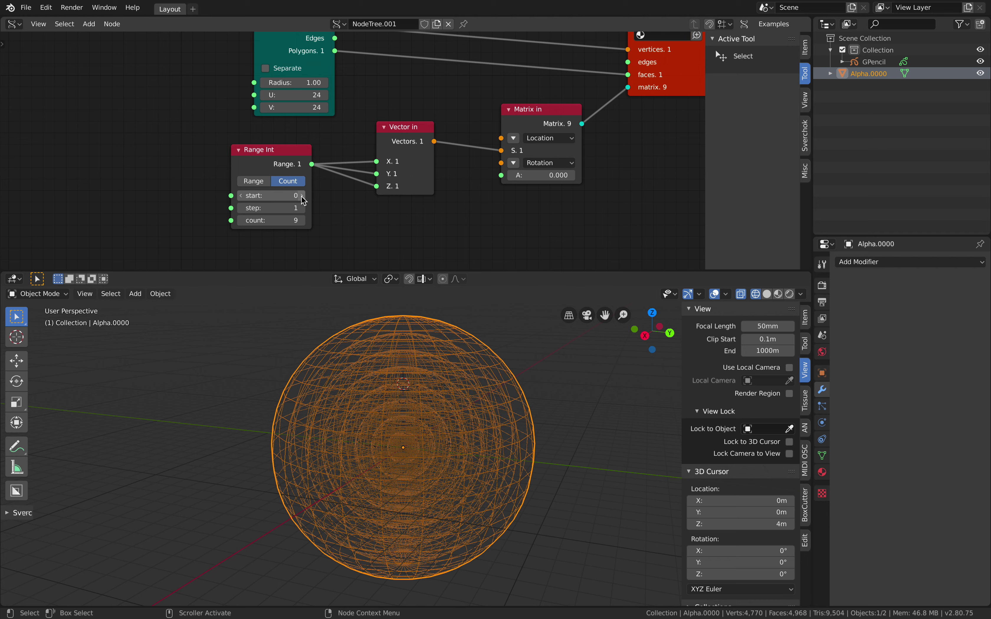
{"action": "left_click", "coordinate": [301, 196]}
{"action": "left_click", "coordinate": [301, 196]}
{"action": "left_click", "coordinate": [301, 196]}
{"action": "left_click", "coordinate": [301, 196]}
{"action": "left_click", "coordinate": [302, 196]}
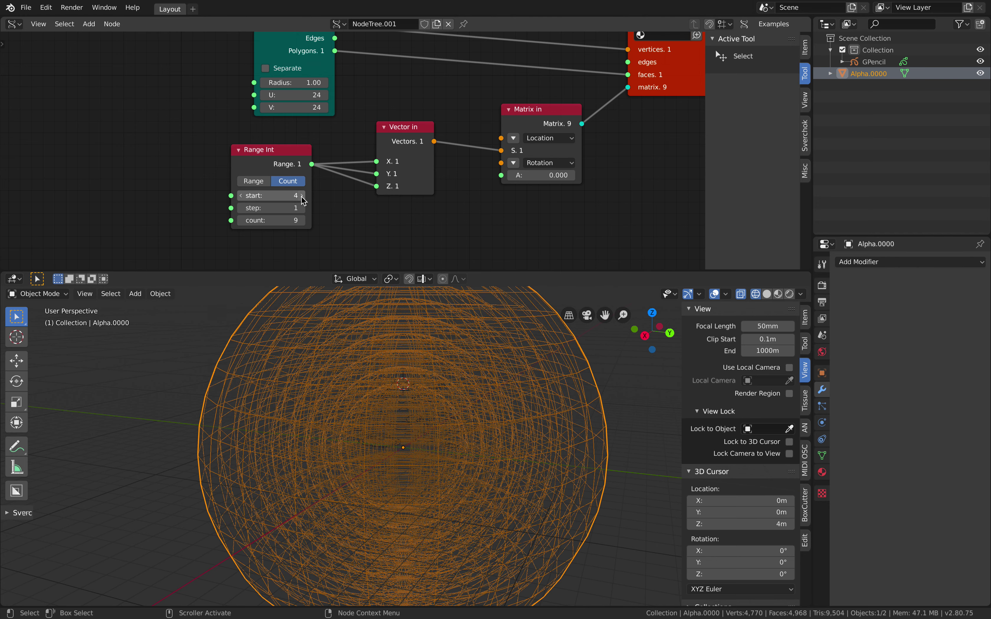
{"action": "left_click", "coordinate": [302, 196]}
{"action": "left_click", "coordinate": [302, 196]}
{"action": "left_click", "coordinate": [302, 196]}
{"action": "left_click", "coordinate": [301, 196]}
{"action": "left_click", "coordinate": [301, 196]}
{"action": "left_click", "coordinate": [302, 196]}
{"action": "left_click", "coordinate": [301, 197]}
Step: Examine the enlarged nested spheres from inside and outside in wireframe, and view the outer surface in solid shading
{"action": "scroll", "coordinate": [440, 429], "scroll_direction": "down", "scroll_amount": 3}
{"action": "middle_click_drag", "start_coordinate": [439, 429], "coordinate": [453, 430]}
{"action": "scroll", "coordinate": [453, 431], "scroll_direction": "up", "scroll_amount": 6}
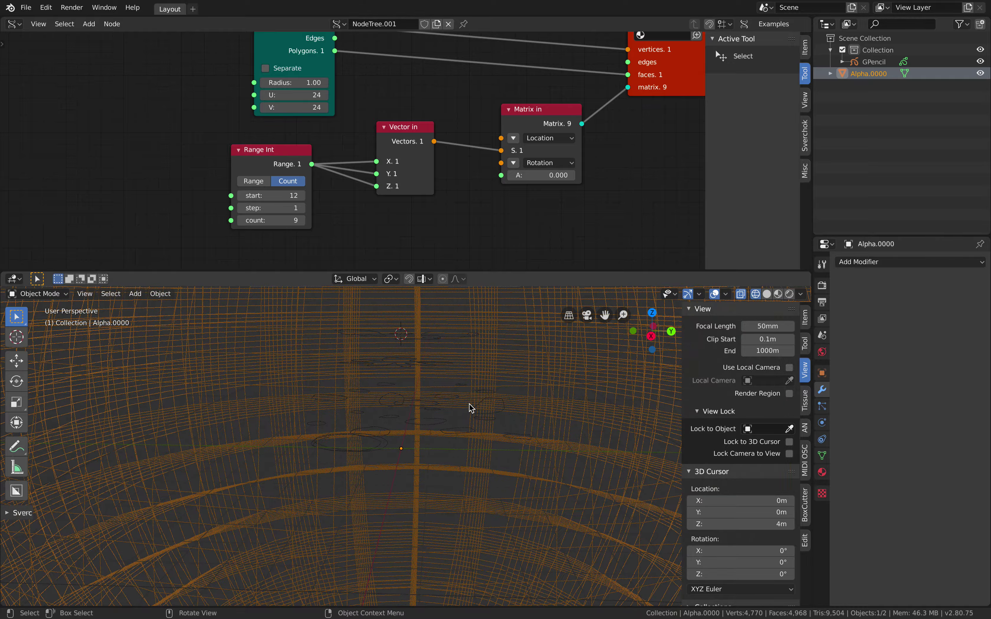
{"action": "scroll", "coordinate": [459, 435], "scroll_direction": "down", "scroll_amount": 4}
{"action": "scroll", "coordinate": [463, 436], "scroll_direction": "up", "scroll_amount": 3}
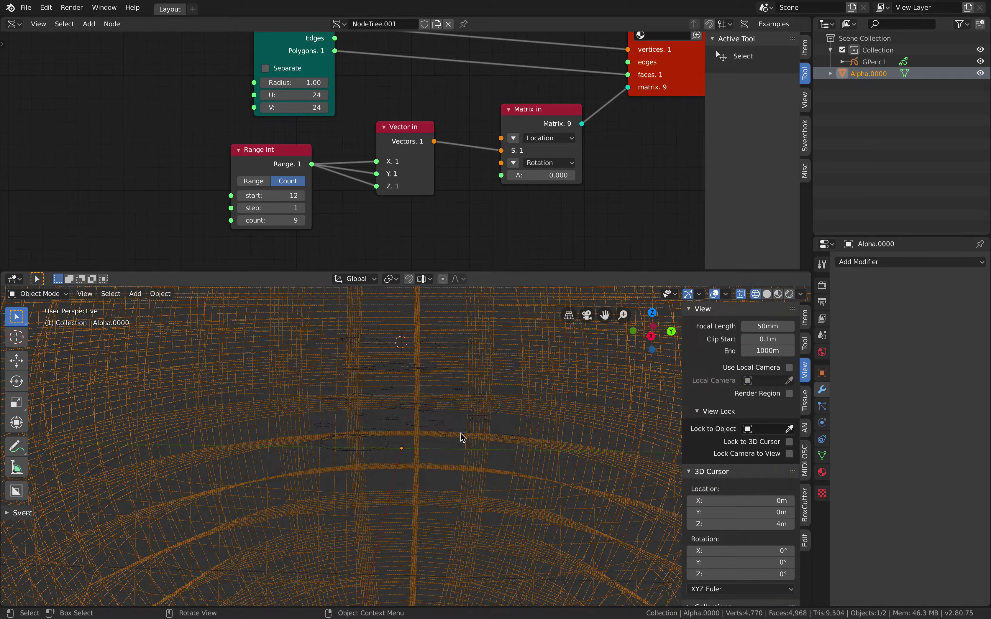
{"action": "scroll", "coordinate": [463, 436], "scroll_direction": "down", "scroll_amount": 5}
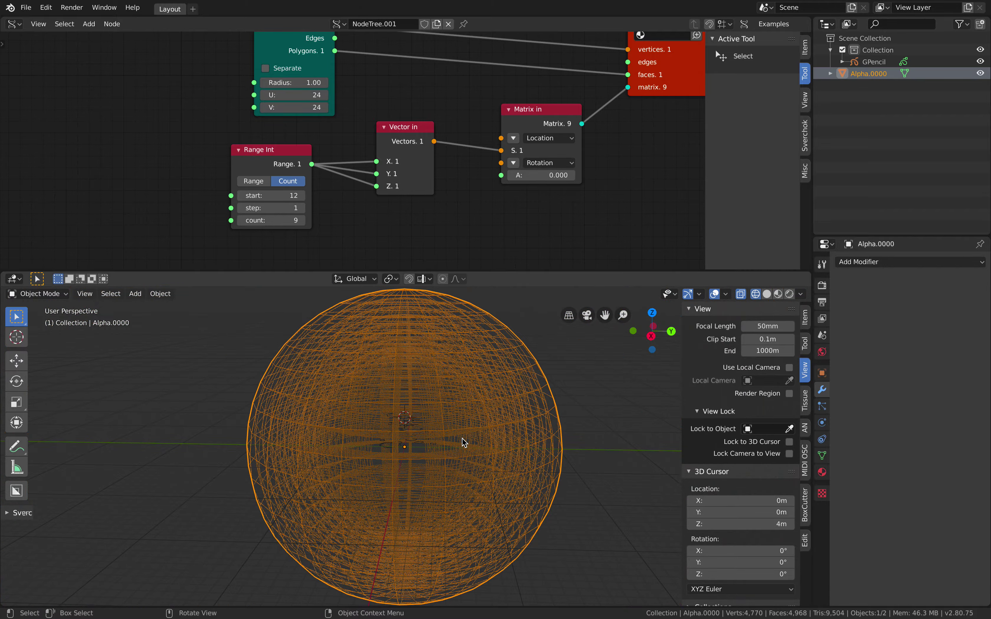
{"action": "middle_click_drag", "start_coordinate": [407, 459], "coordinate": [440, 451]}
{"action": "scroll", "coordinate": [449, 407], "scroll_direction": "up", "scroll_amount": 5}
{"action": "middle_click_drag", "start_coordinate": [444, 540], "coordinate": [427, 409], "text": "ctrl"}
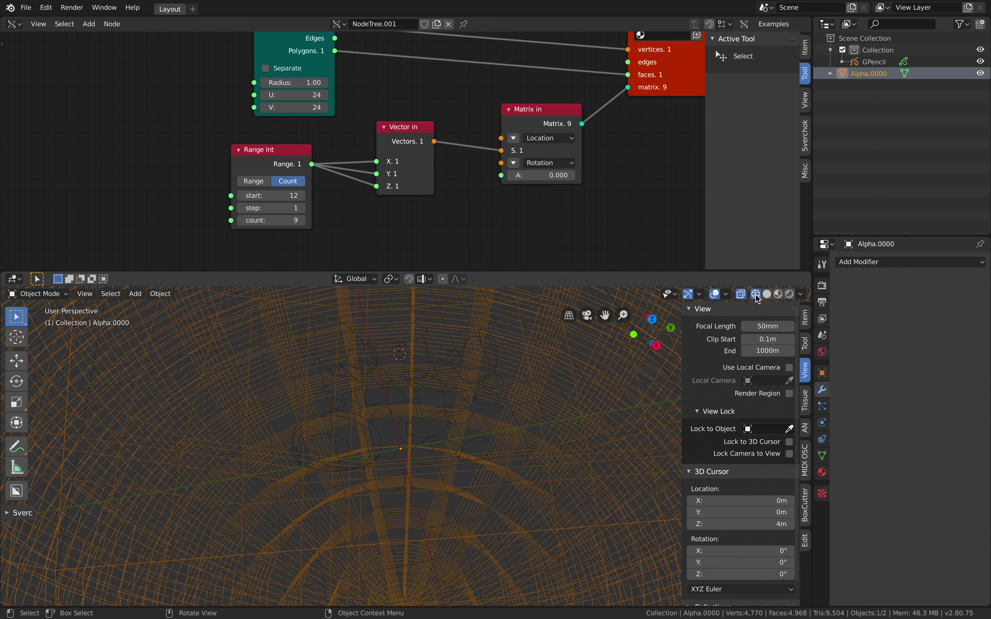
{"action": "left_click", "coordinate": [766, 294]}
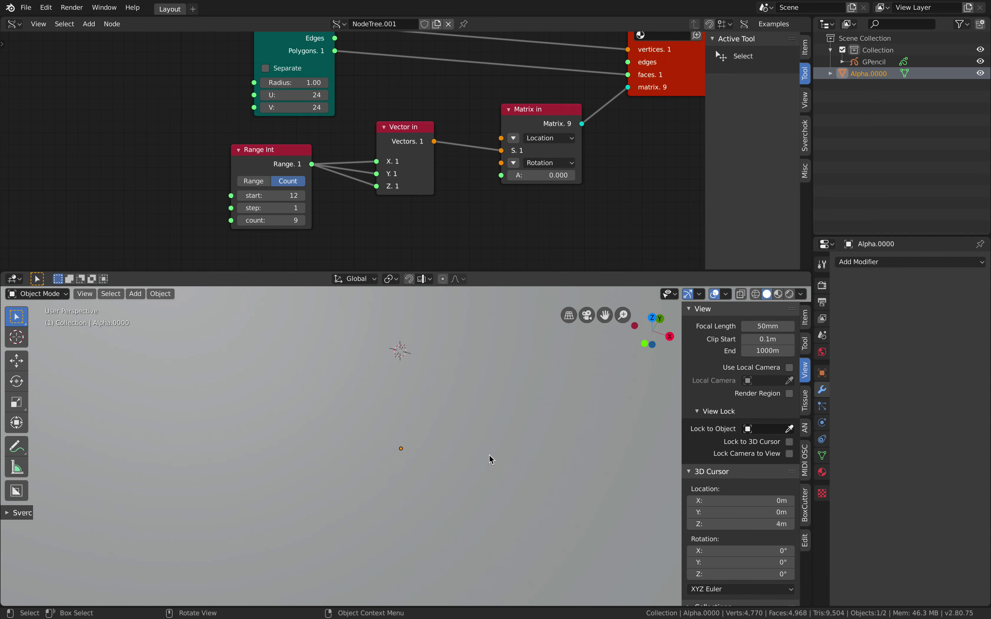
{"action": "scroll", "coordinate": [483, 426], "scroll_direction": "down", "scroll_amount": 6}
{"action": "scroll", "coordinate": [467, 406], "scroll_direction": "up", "scroll_amount": 3}
{"action": "scroll", "coordinate": [444, 395], "scroll_direction": "down", "scroll_amount": 2}
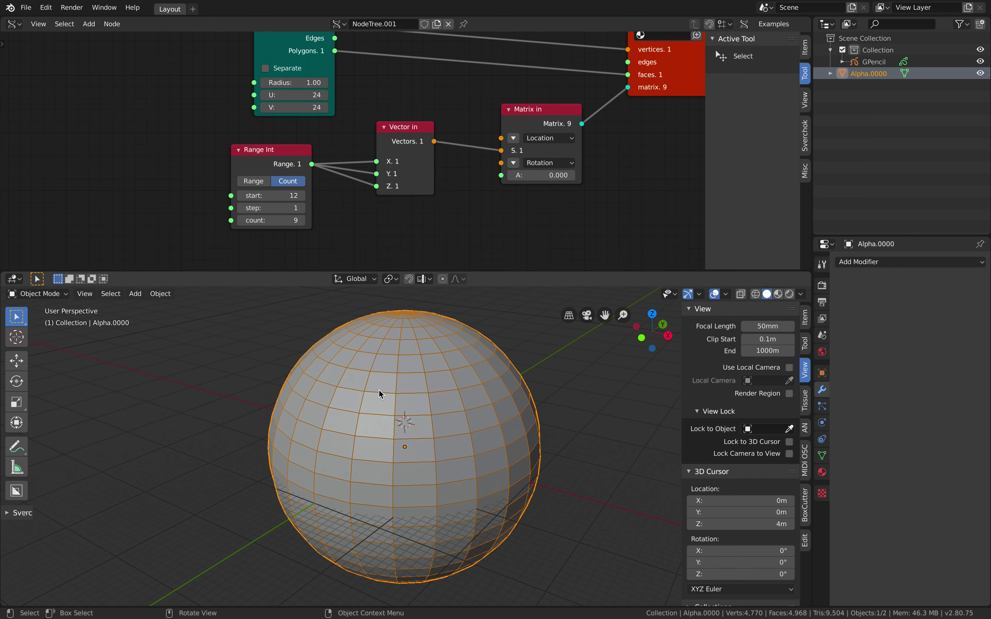
Step: Set the Range Int node's start value back to 0
{"action": "type", "text": "9"}
{"action": "key", "text": "Return"}
{"action": "mouse_move", "coordinate": [244, 195]}
{"action": "left_mouse_down"}
{"action": "mouse_move", "coordinate": [211, 195]}
{"action": "mouse_move", "coordinate": [245, 197]}
{"action": "left_mouse_up"}
{"action": "left_click", "coordinate": [243, 194]}
{"action": "left_click", "coordinate": [243, 193]}
{"action": "left_click", "coordinate": [244, 193]}
{"action": "left_click", "coordinate": [244, 194]}
{"action": "scroll", "coordinate": [424, 381], "scroll_direction": "up", "scroll_amount": 4}
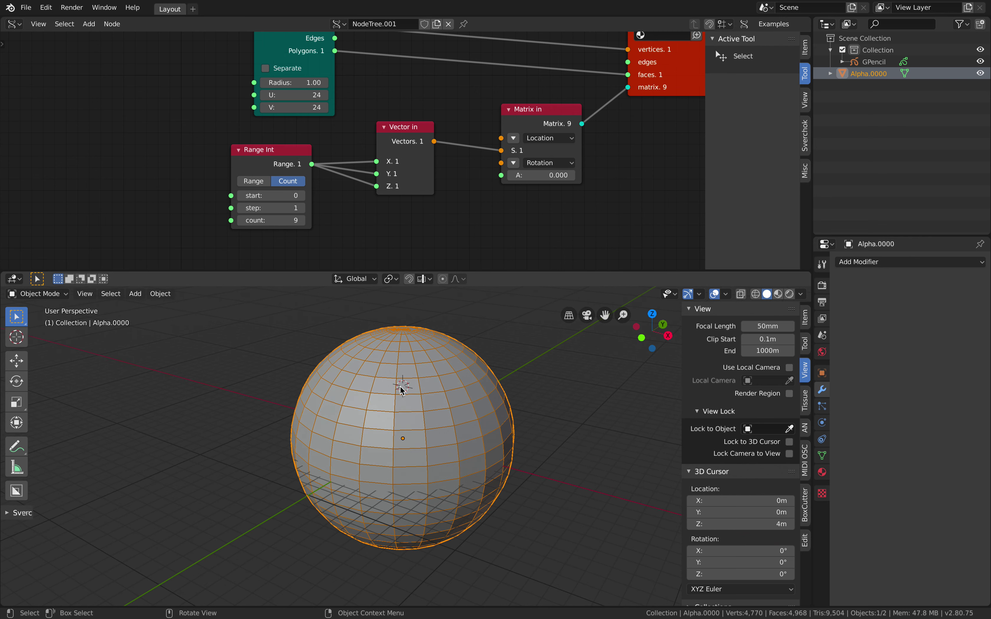
Step: Compare the nested spheres in wireframe and solid shading, ending in wireframe
{"action": "key", "text": "z"}
{"action": "left_click", "coordinate": [369, 388]}
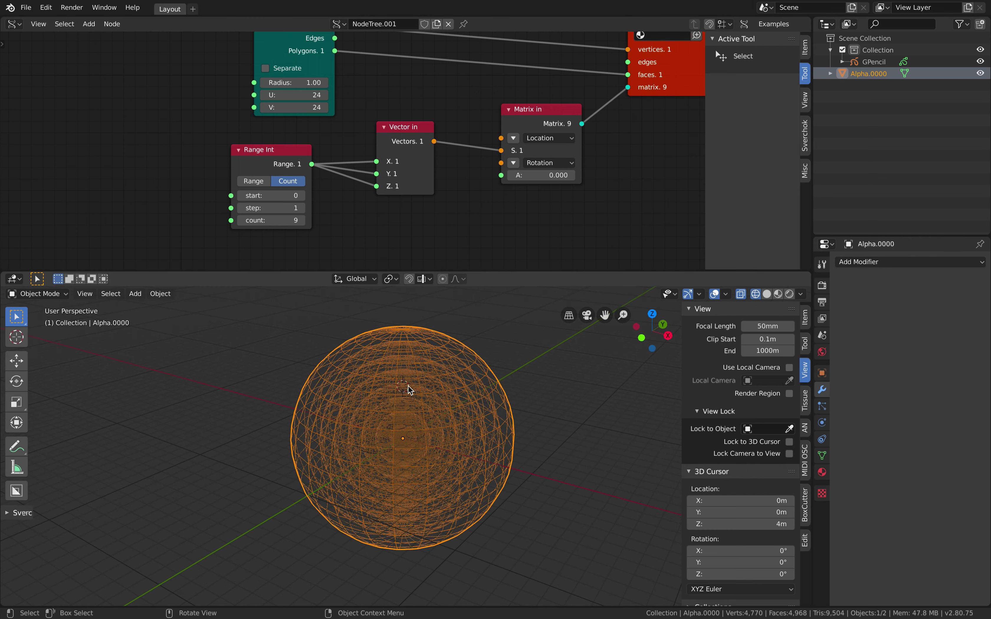
{"action": "key", "text": "z"}
{"action": "left_click", "coordinate": [446, 387]}
{"action": "key", "text": "z"}
{"action": "left_click", "coordinate": [347, 397]}
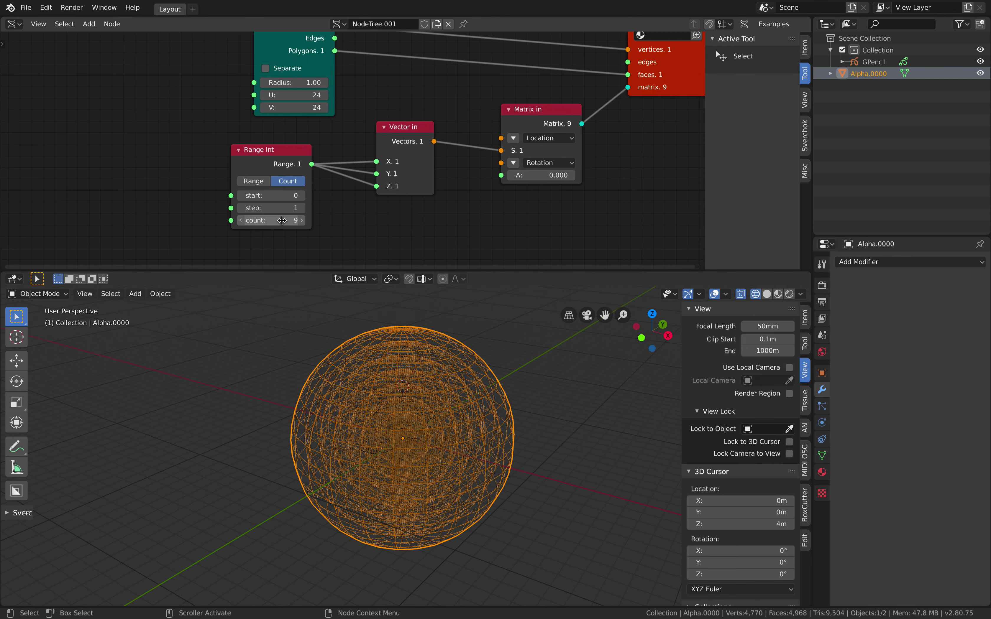
Step: Set the Range Int node's count to 2
{"action": "key", "text": "BackSpace"}
{"action": "type", "text": "0"}
{"action": "key", "text": "Return"}
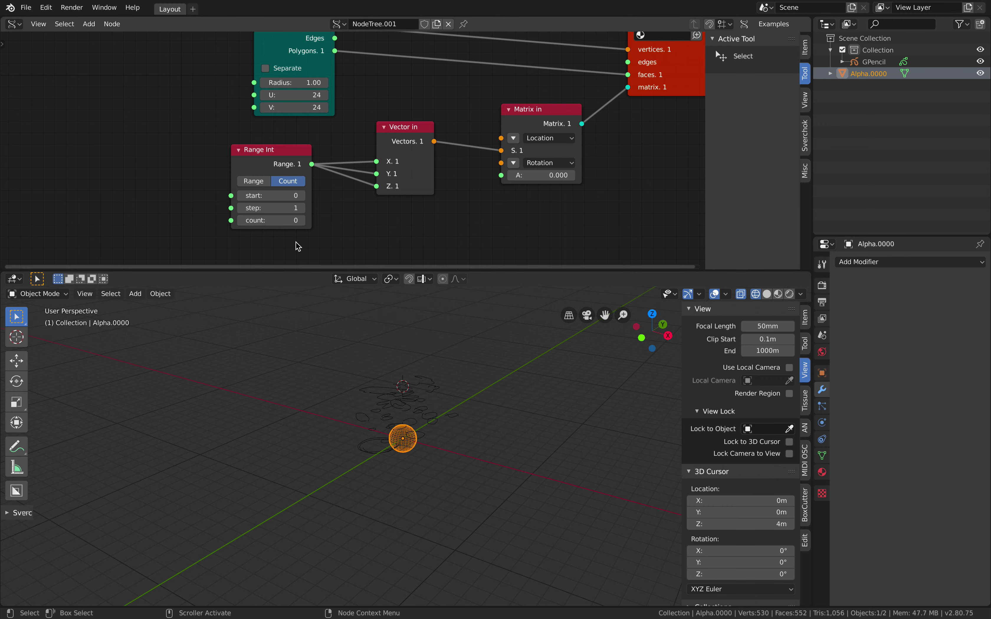
{"action": "left_click", "coordinate": [302, 221]}
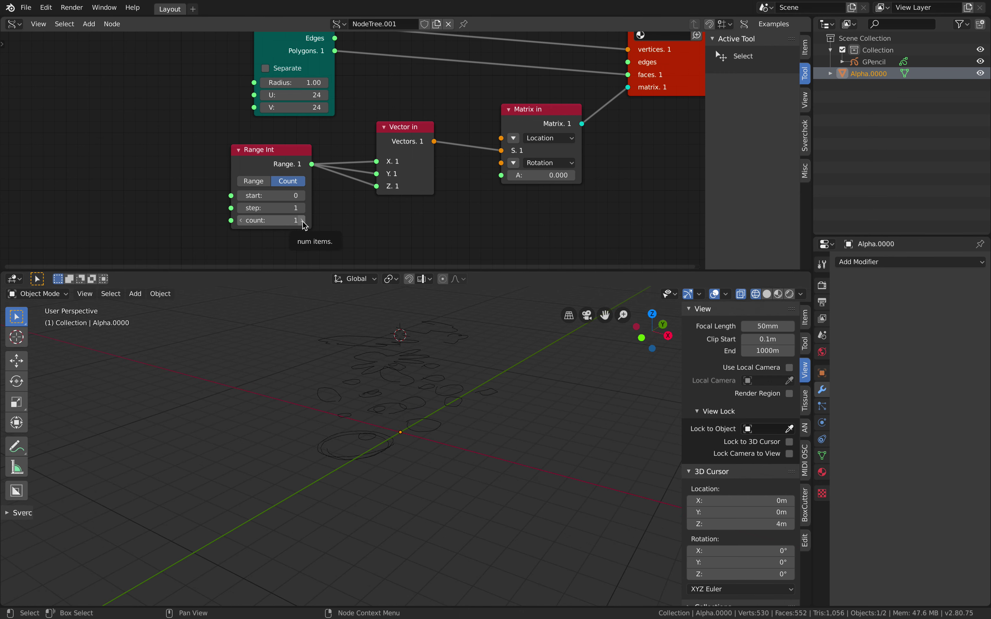
{"action": "left_click", "coordinate": [303, 220]}
{"action": "left_click", "coordinate": [241, 220]}
{"action": "left_click", "coordinate": [302, 221]}
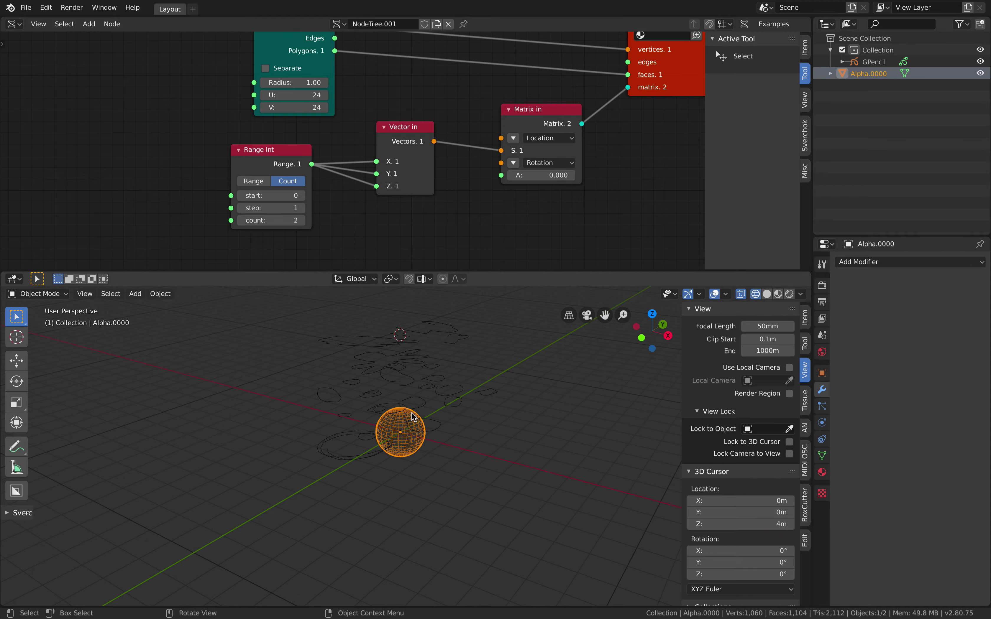
{"action": "scroll", "coordinate": [397, 400], "scroll_direction": "up", "scroll_amount": 9}
{"action": "scroll", "coordinate": [396, 400], "scroll_direction": "down", "scroll_amount": 2}
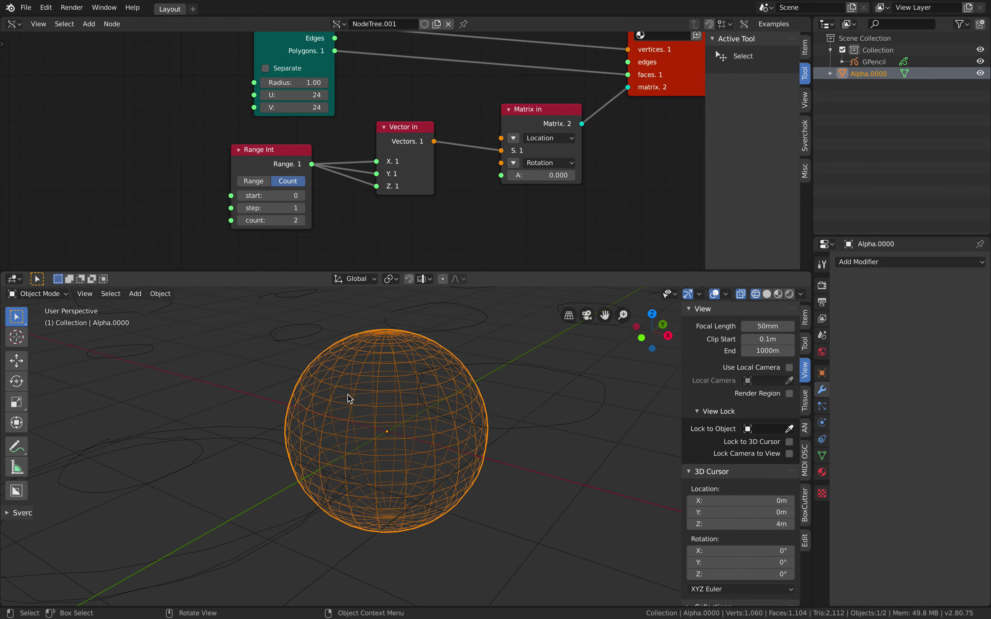
Step: Delete all points of the existing strokes in the GPencil object, and return to Object Mode
{"action": "left_click", "coordinate": [876, 63]}
{"action": "middle_click_drag", "start_coordinate": [522, 405], "coordinate": [500, 406]}
{"action": "scroll", "coordinate": [511, 406], "scroll_direction": "down", "scroll_amount": 5}
{"action": "key", "text": "ctrl+Tab"}
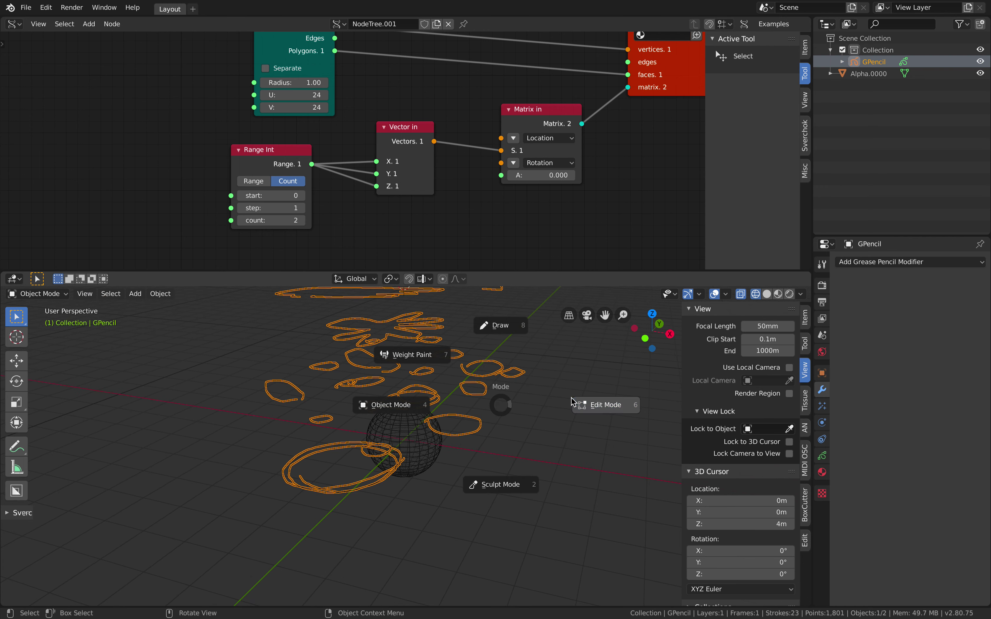
{"action": "left_click", "coordinate": [515, 399]}
{"action": "key", "text": "x"}
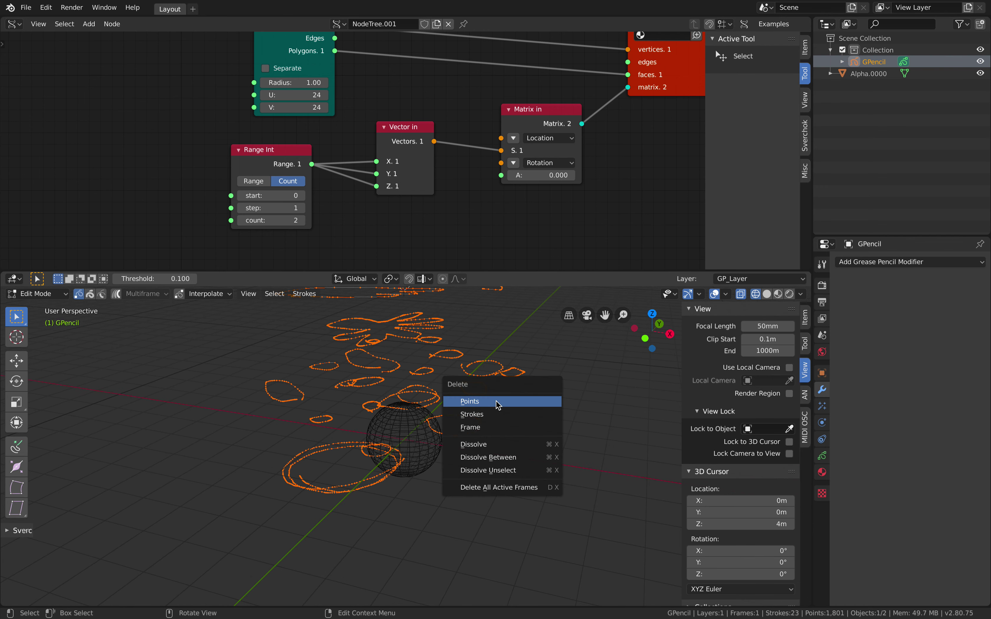
{"action": "left_click", "coordinate": [498, 400]}
{"action": "key", "text": "Tab"}
Step: Switch the emptied GPencil object to Draw mode, with the wireframe sphere framed for drawing
{"action": "scroll", "coordinate": [448, 401], "scroll_direction": "up", "scroll_amount": 3}
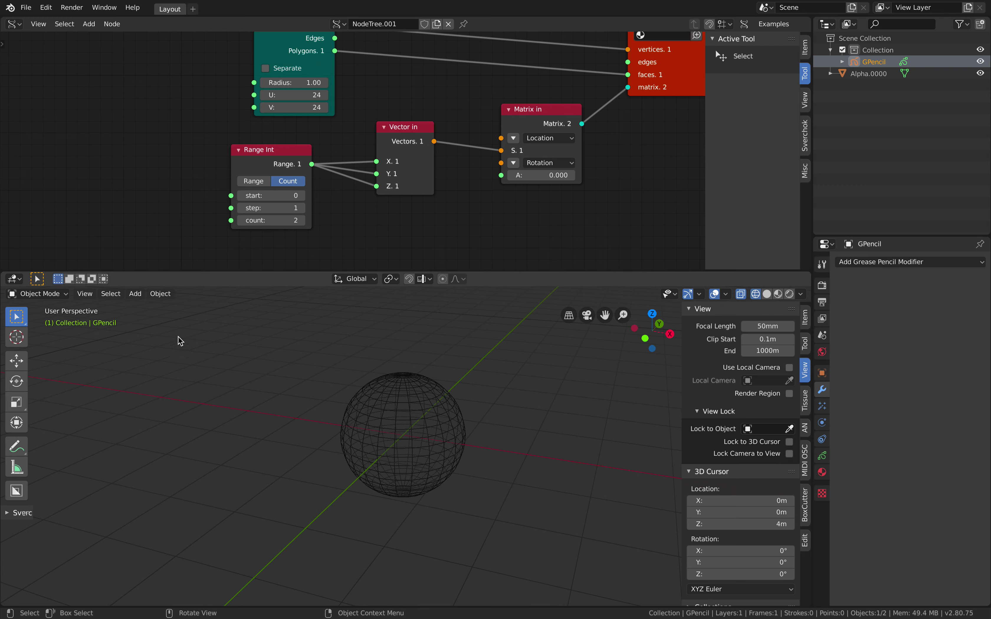
{"action": "left_click", "coordinate": [57, 295]}
{"action": "left_click", "coordinate": [58, 346]}
{"action": "scroll", "coordinate": [407, 425], "scroll_direction": "up", "scroll_amount": 3}
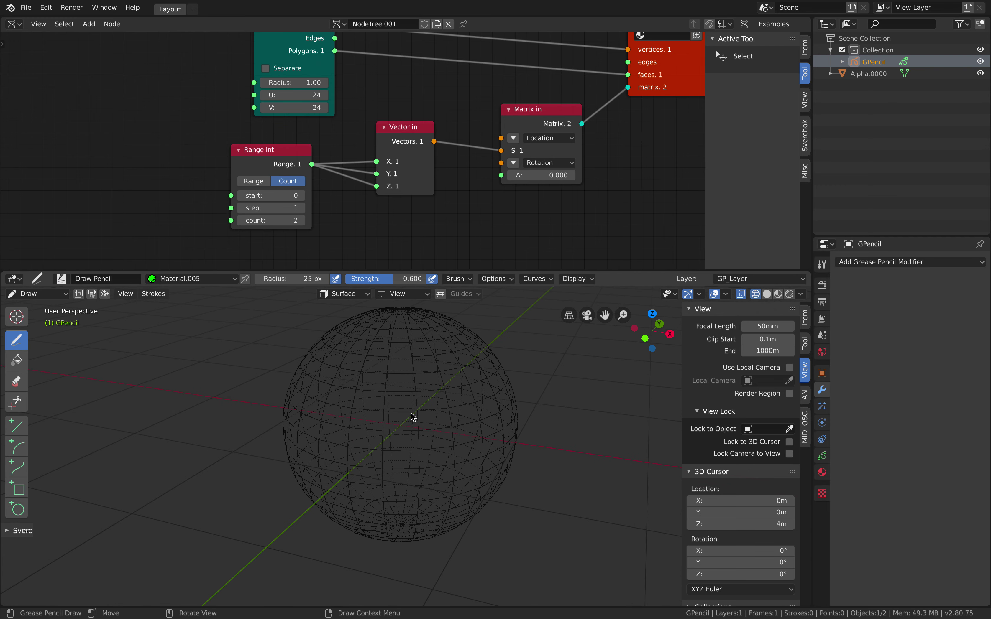
Step: Undo the last test stroke on the sphere, and switch the viewport to solid shading
{"action": "middle_click_drag", "start_coordinate": [367, 361], "coordinate": [442, 332]}
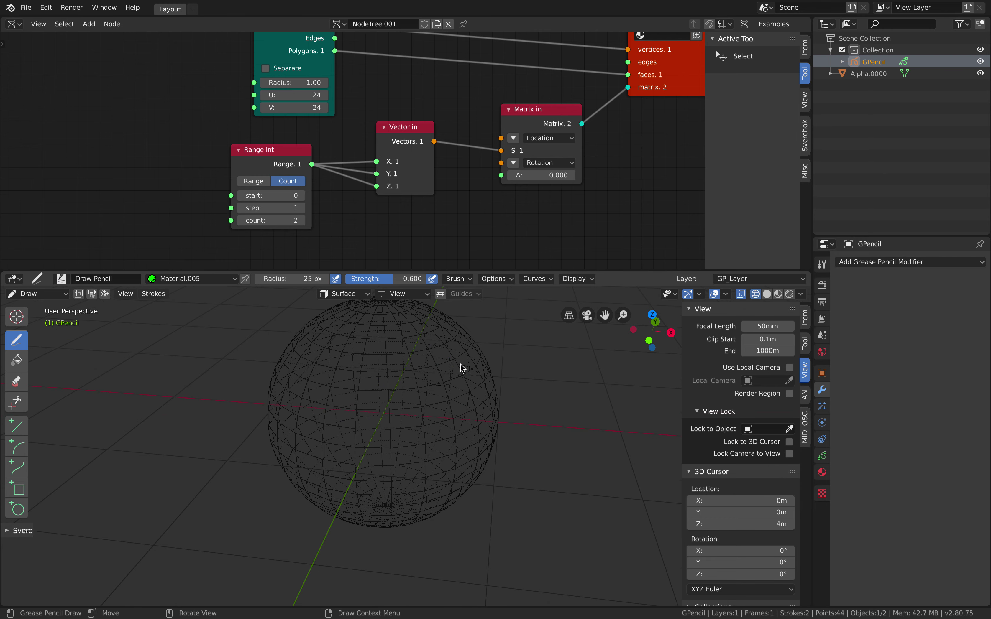
{"action": "key", "text": "ctrl+z"}
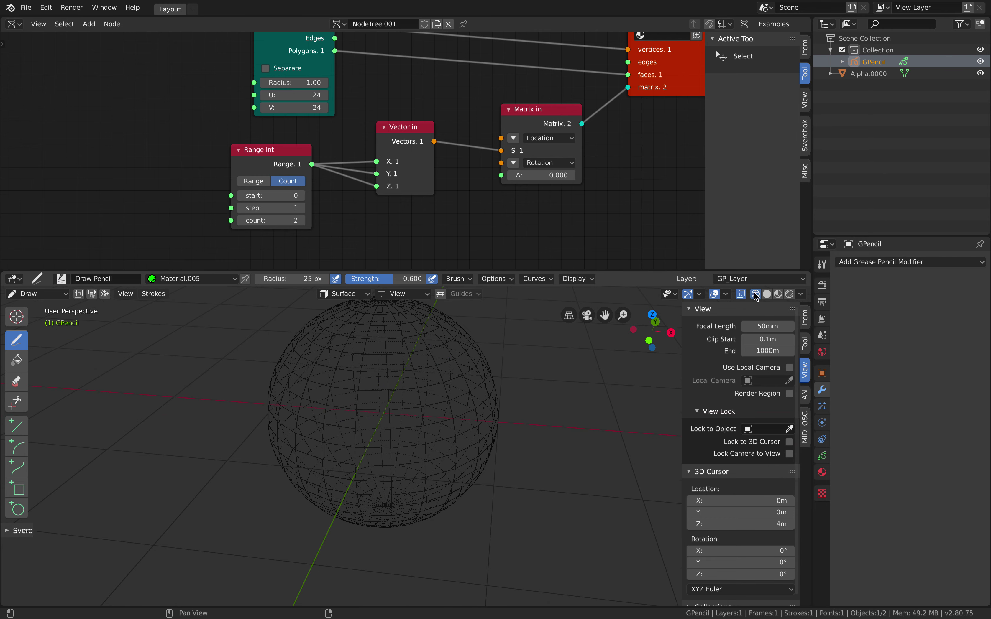
{"action": "left_click", "coordinate": [770, 294]}
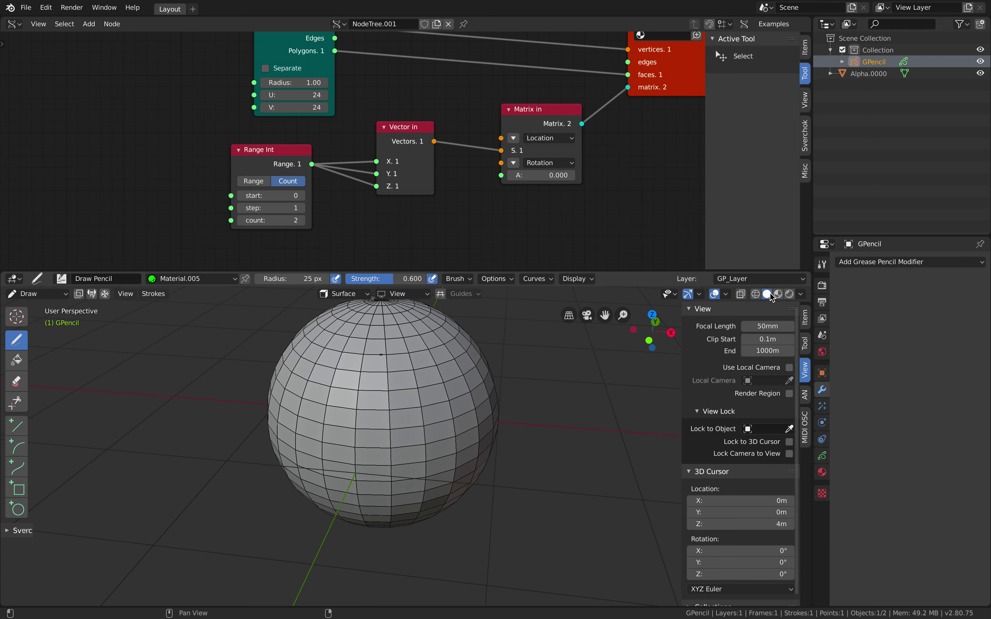
{"action": "left_click", "coordinate": [743, 296]}
{"action": "left_click", "coordinate": [744, 296]}
{"action": "left_click", "coordinate": [744, 296]}
{"action": "left_click", "coordinate": [746, 298]}
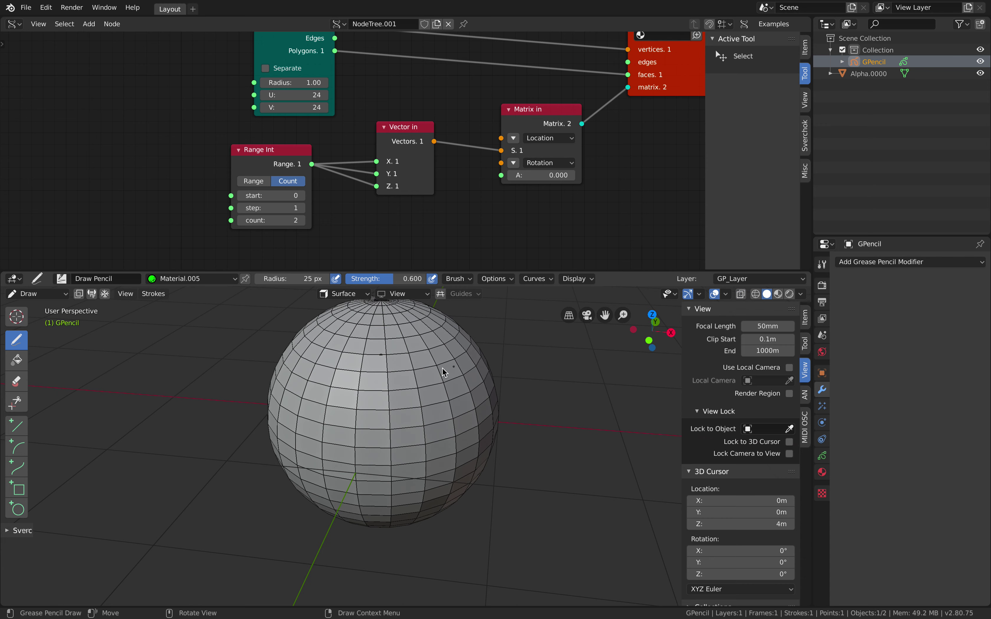
Step: Draw several green filled blob shapes around the surface of the sphere in the GPencil object
{"action": "middle_click_drag", "start_coordinate": [442, 370], "coordinate": [356, 371]}
{"action": "mouse_move", "coordinate": [332, 421]}
{"action": "left_mouse_down"}
{"action": "mouse_move", "coordinate": [387, 392]}
{"action": "mouse_move", "coordinate": [344, 366]}
{"action": "left_mouse_up"}
{"action": "left_click_drag", "start_coordinate": [433, 337], "coordinate": [416, 353]}
{"action": "left_click_drag", "start_coordinate": [430, 413], "coordinate": [429, 414]}
{"action": "mouse_move", "coordinate": [429, 414]}
{"action": "middle_mouse_down"}
{"action": "mouse_move", "coordinate": [345, 423]}
{"action": "mouse_move", "coordinate": [285, 393]}
{"action": "middle_mouse_up"}
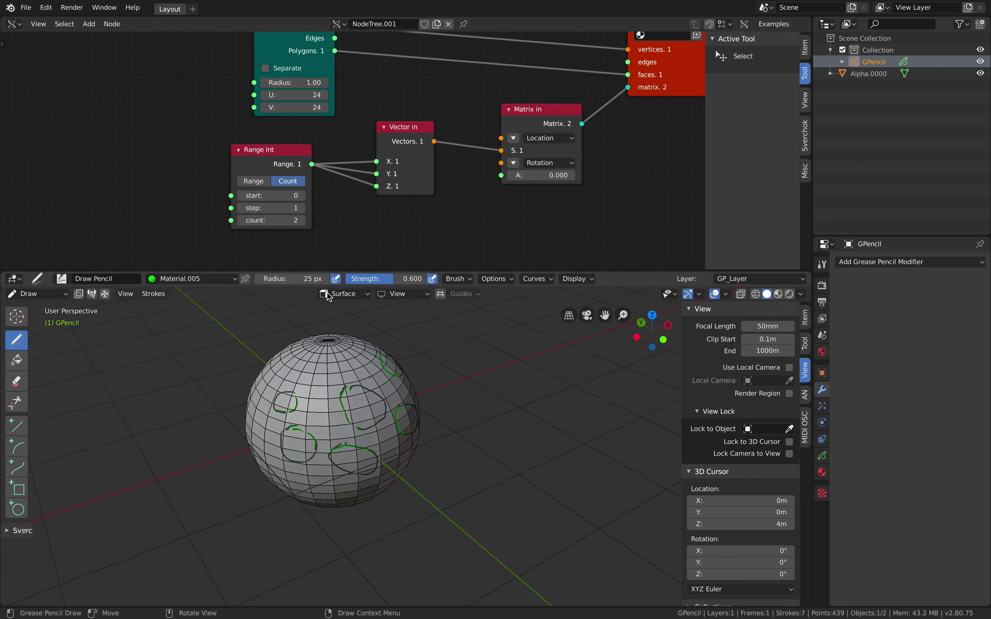
Step: Set the Range Int node's count to 3 and draw green filled shapes around the enlarged outer sphere
{"action": "left_click", "coordinate": [303, 223]}
{"action": "middle_click_drag", "start_coordinate": [404, 376], "coordinate": [358, 359]}
{"action": "left_click_drag", "start_coordinate": [358, 359], "coordinate": [390, 353]}
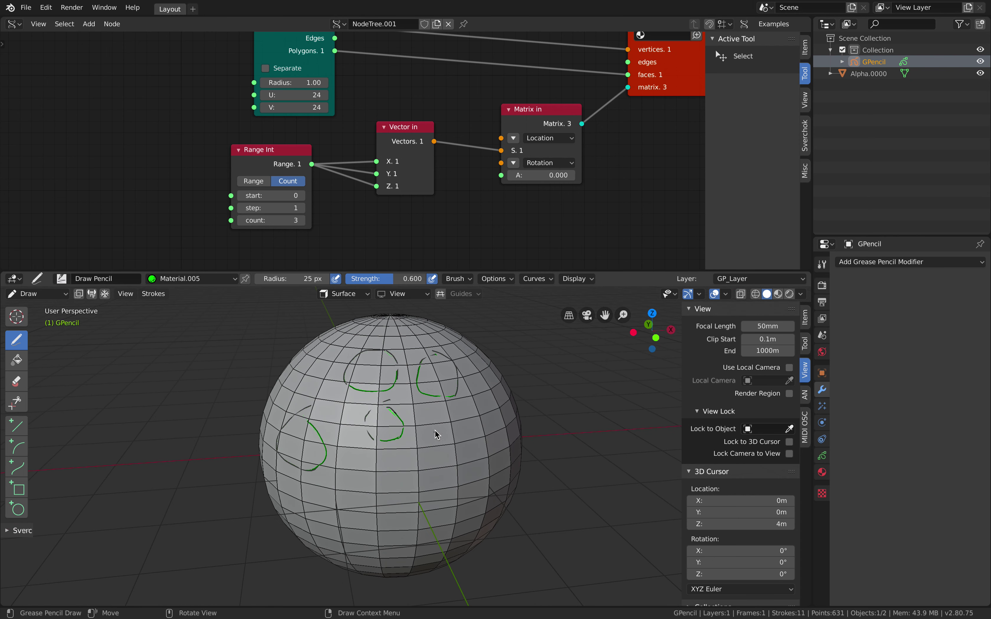
{"action": "left_click_drag", "start_coordinate": [457, 439], "coordinate": [457, 439]}
{"action": "scroll", "coordinate": [476, 436], "scroll_direction": "down", "scroll_amount": 3}
{"action": "middle_click_drag", "start_coordinate": [425, 443], "coordinate": [411, 418], "text": "shift"}
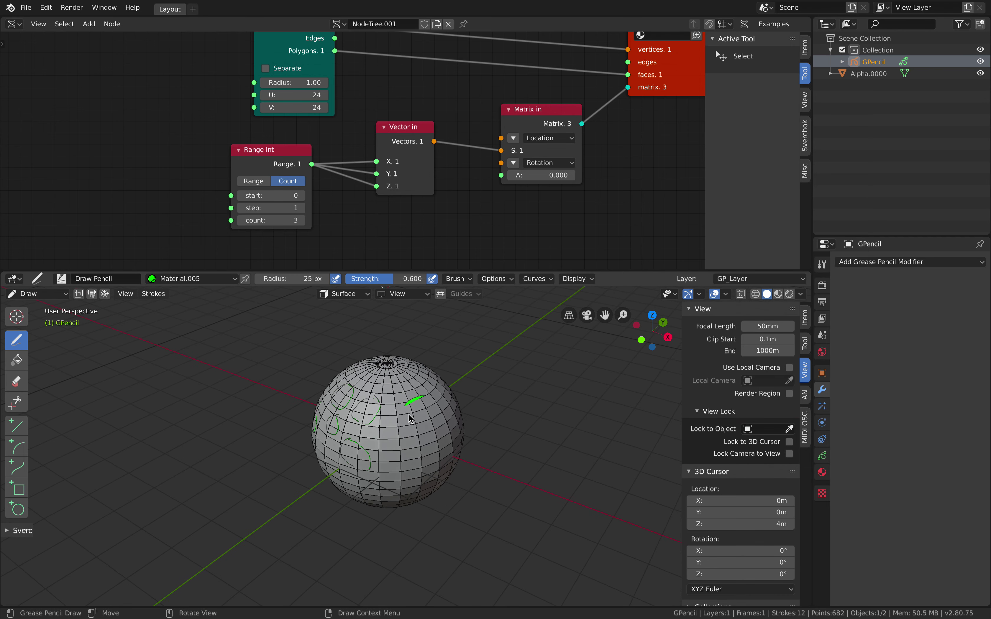
{"action": "left_click_drag", "start_coordinate": [423, 442], "coordinate": [408, 435]}
{"action": "middle_click_drag", "start_coordinate": [462, 410], "coordinate": [422, 415]}
{"action": "middle_click_drag", "start_coordinate": [452, 398], "coordinate": [416, 424], "text": "shift"}
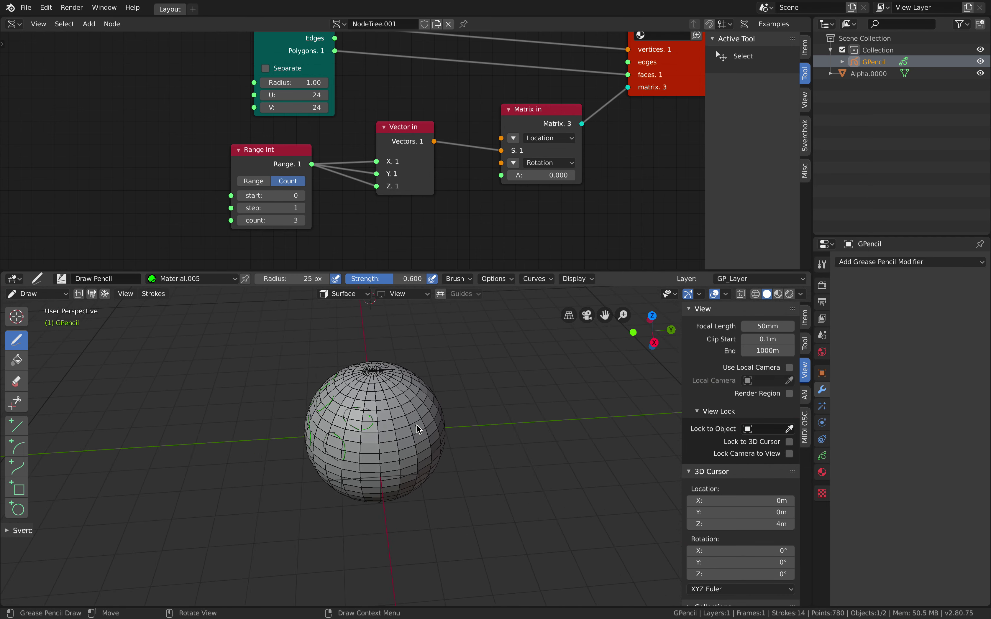
{"action": "scroll", "coordinate": [416, 425], "scroll_direction": "up", "scroll_amount": 3}
{"action": "left_click_drag", "start_coordinate": [401, 432], "coordinate": [401, 432]}
{"action": "middle_click_drag", "start_coordinate": [370, 421], "coordinate": [427, 398]}
Step: Increase the Range Int count to 4 and draw more green filled shapes around the new outer sphere
{"action": "left_click", "coordinate": [304, 221]}
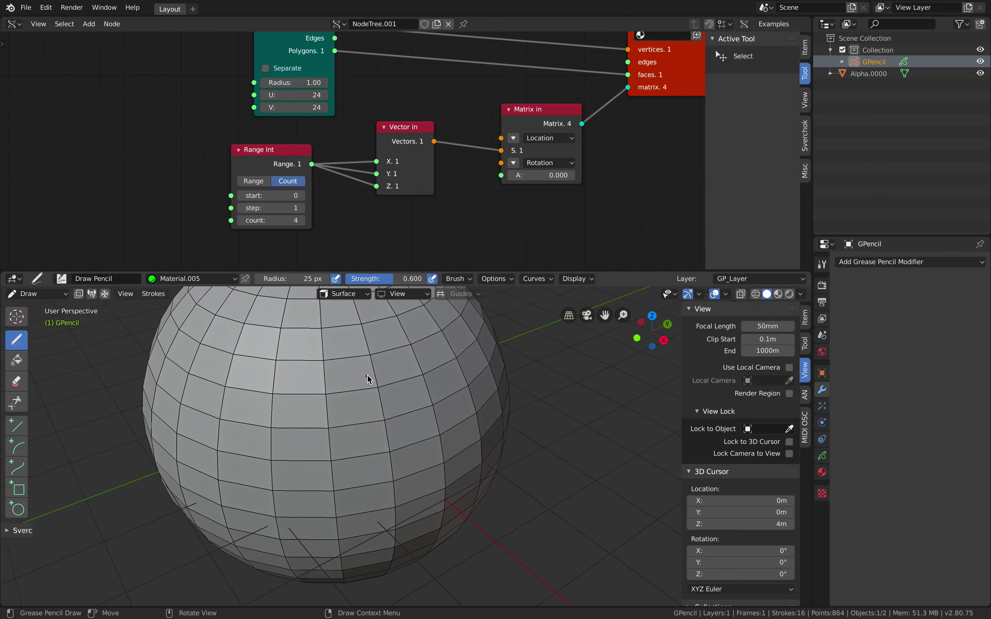
{"action": "scroll", "coordinate": [369, 418], "scroll_direction": "down", "scroll_amount": 3}
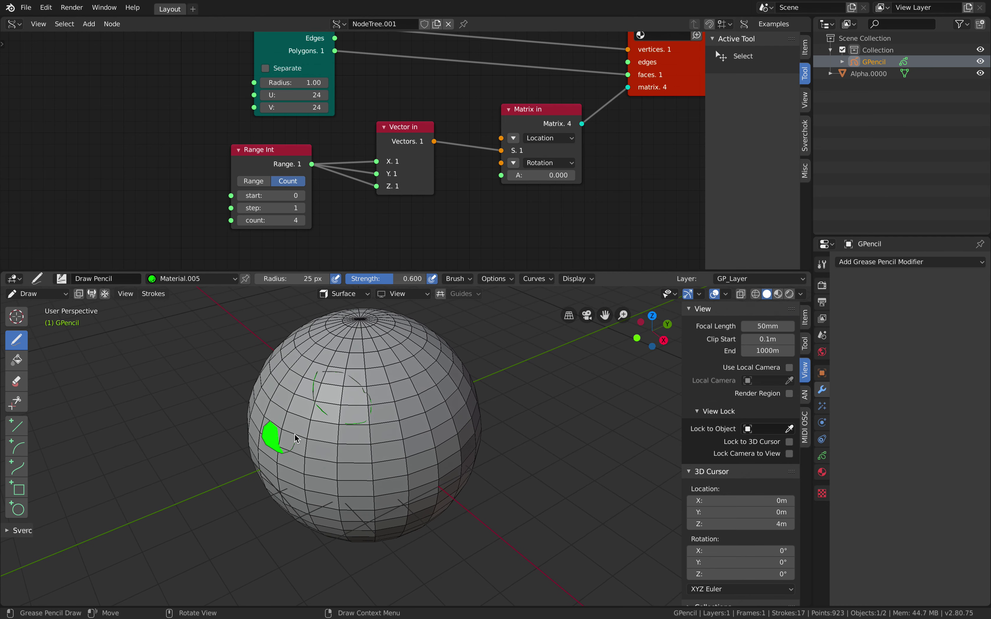
{"action": "mouse_move", "coordinate": [448, 415]}
{"action": "middle_mouse_down"}
{"action": "mouse_move", "coordinate": [469, 396]}
{"action": "mouse_move", "coordinate": [445, 382]}
{"action": "middle_mouse_up"}
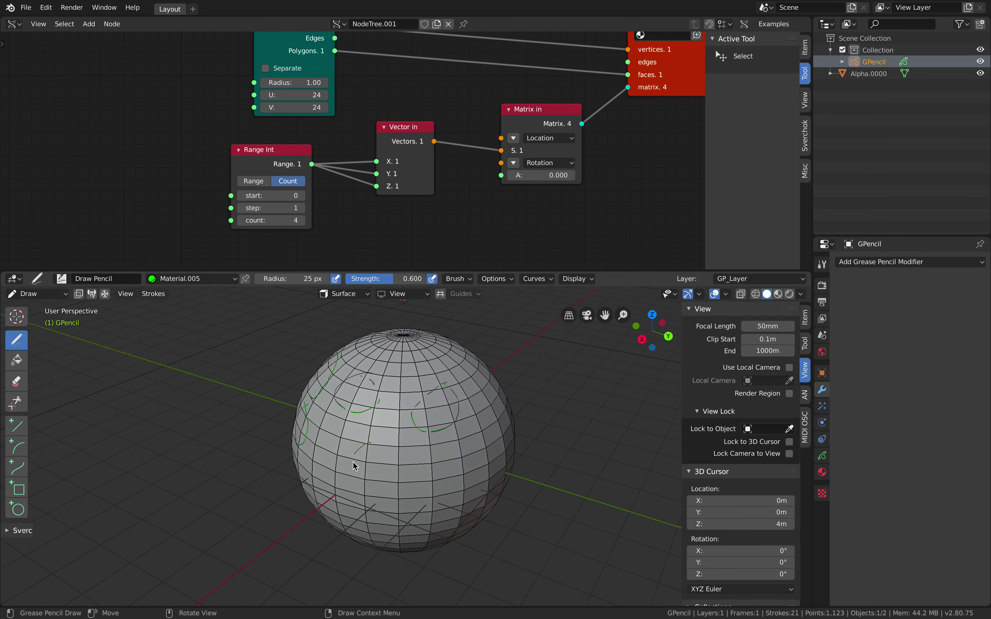
{"action": "left_click_drag", "start_coordinate": [384, 447], "coordinate": [365, 444]}
{"action": "scroll", "coordinate": [360, 449], "scroll_direction": "down", "scroll_amount": 2}
{"action": "middle_click_drag", "start_coordinate": [361, 449], "coordinate": [452, 443]}
{"action": "middle_click_drag", "start_coordinate": [453, 443], "coordinate": [420, 411], "text": "shift"}
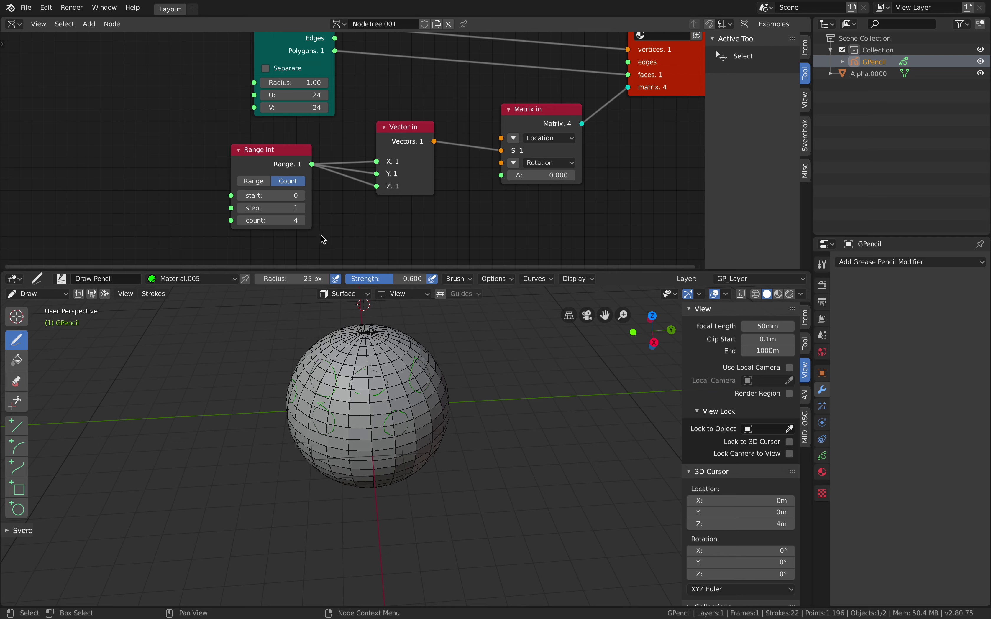
Step: Set the Range Int count to 5 and draw green shapes on all sides of the outer sphere
{"action": "left_click", "coordinate": [301, 221]}
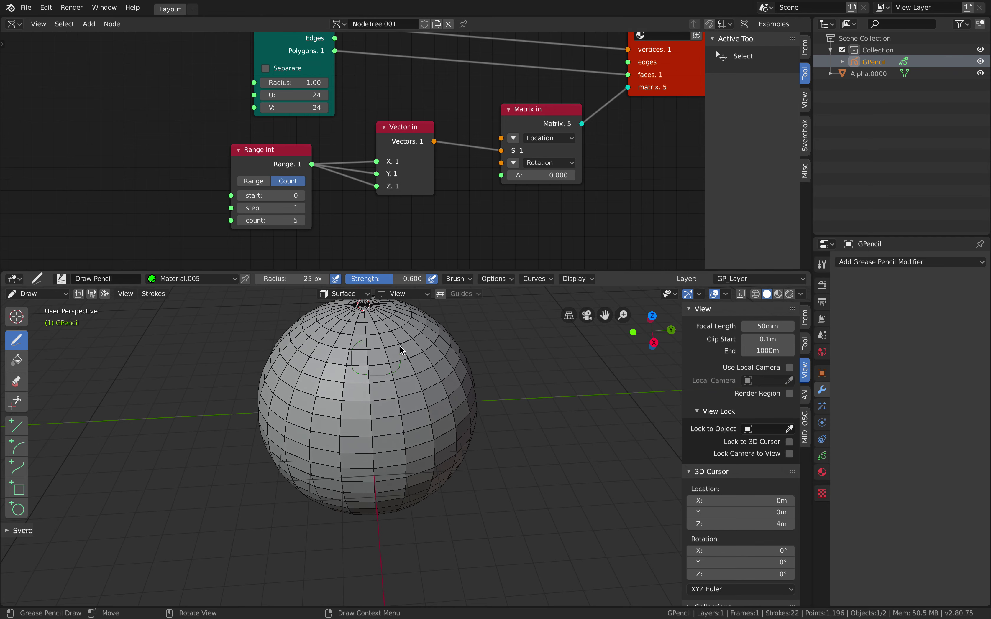
{"action": "left_click_drag", "start_coordinate": [386, 408], "coordinate": [387, 408]}
{"action": "mouse_move", "coordinate": [387, 407]}
{"action": "middle_mouse_down"}
{"action": "mouse_move", "coordinate": [429, 388]}
{"action": "mouse_move", "coordinate": [420, 348]}
{"action": "middle_mouse_up"}
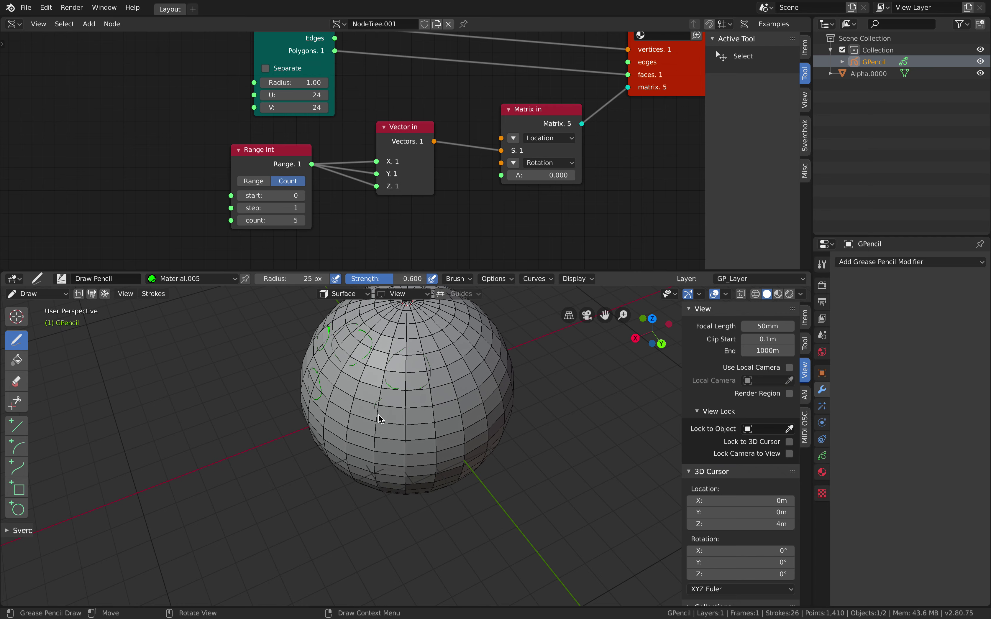
{"action": "middle_click_drag", "start_coordinate": [434, 391], "coordinate": [424, 393]}
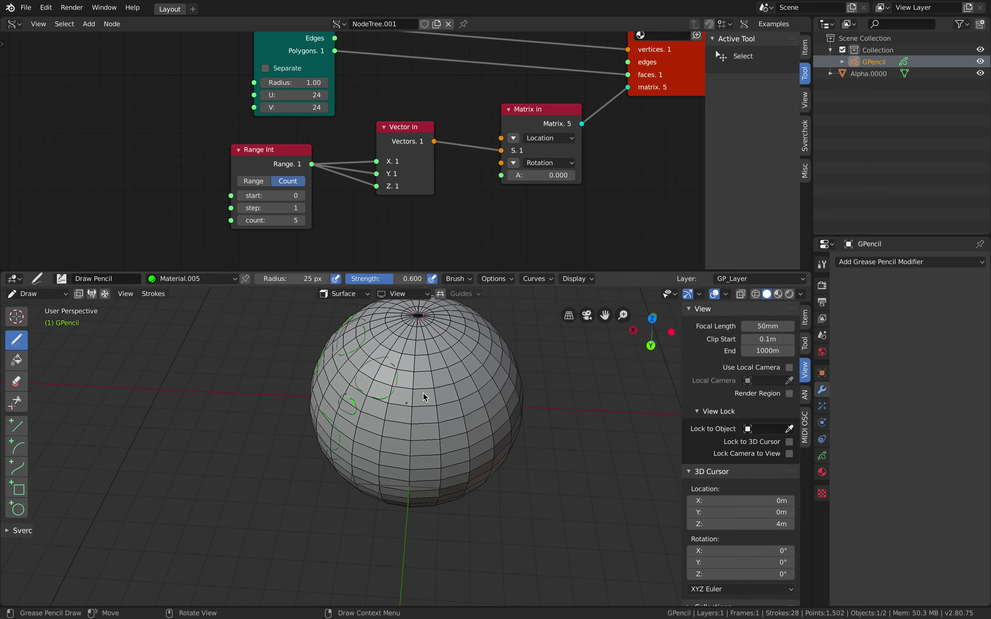
{"action": "mouse_move", "coordinate": [483, 391]}
{"action": "middle_mouse_down"}
{"action": "mouse_move", "coordinate": [427, 408]}
{"action": "mouse_move", "coordinate": [495, 377]}
{"action": "mouse_move", "coordinate": [469, 390]}
{"action": "middle_mouse_up"}
{"action": "scroll", "coordinate": [451, 409], "scroll_direction": "up", "scroll_amount": 2}
{"action": "left_click_drag", "start_coordinate": [473, 382], "coordinate": [477, 381]}
{"action": "middle_click_drag", "start_coordinate": [500, 451], "coordinate": [471, 427]}
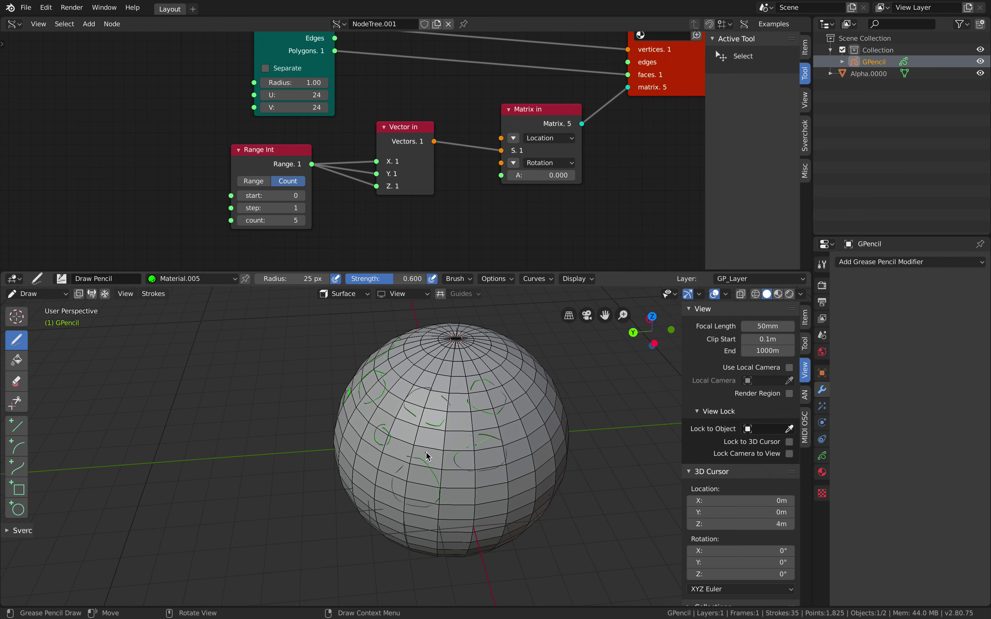
Step: Set the Range Int count to 6 and turn on X-ray display in the 3D viewport
{"action": "left_click", "coordinate": [301, 221]}
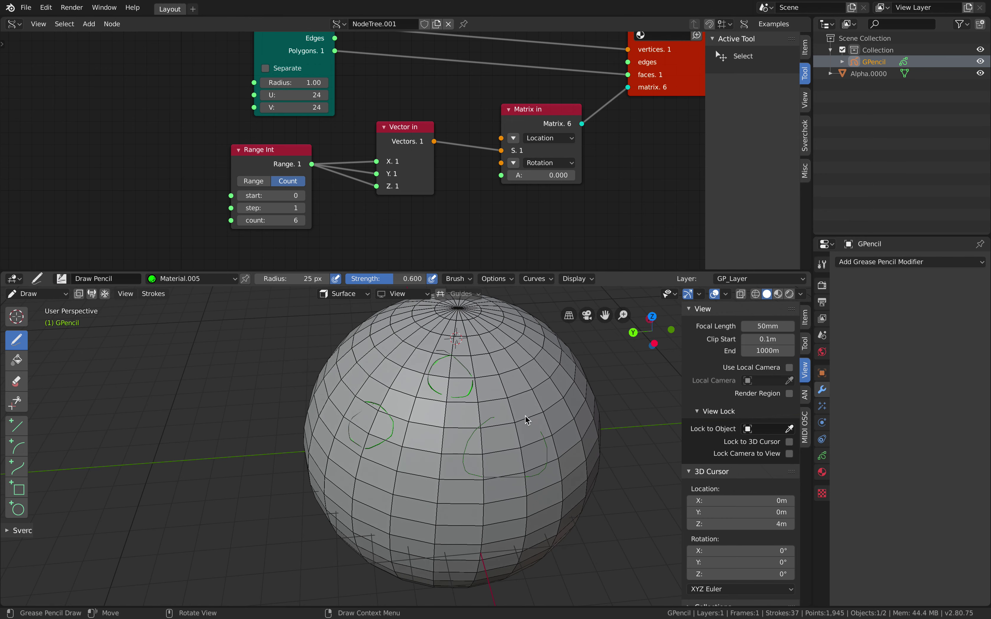
{"action": "left_click", "coordinate": [739, 295]}
Step: Draw additional green filled shapes around the outermost of the six see-through spheres
{"action": "middle_click_drag", "start_coordinate": [463, 418], "coordinate": [359, 429]}
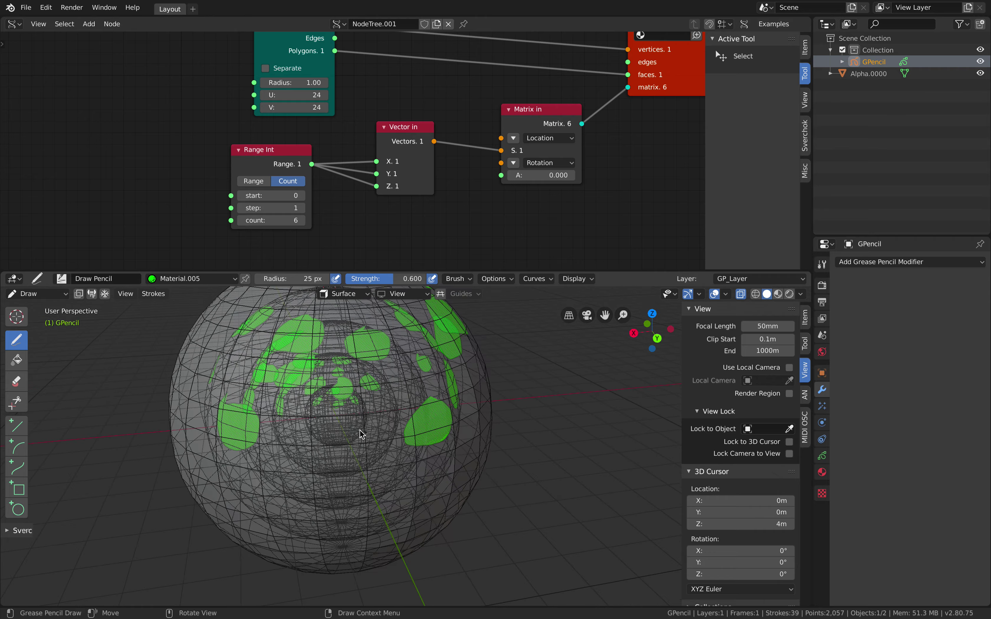
{"action": "left_click_drag", "start_coordinate": [364, 467], "coordinate": [357, 448]}
{"action": "middle_click_drag", "start_coordinate": [357, 449], "coordinate": [431, 467], "text": "shift"}
{"action": "middle_click_drag", "start_coordinate": [348, 479], "coordinate": [374, 480]}
{"action": "left_click_drag", "start_coordinate": [360, 477], "coordinate": [355, 471]}
{"action": "mouse_move", "coordinate": [359, 475]}
{"action": "middle_mouse_down", "text": "shift"}
{"action": "mouse_move", "coordinate": [423, 447]}
{"action": "mouse_move", "coordinate": [392, 473]}
{"action": "mouse_move", "coordinate": [416, 469]}
{"action": "middle_mouse_up", "text": "shift"}
{"action": "left_click_drag", "start_coordinate": [359, 442], "coordinate": [328, 455]}
{"action": "mouse_move", "coordinate": [327, 455]}
{"action": "middle_mouse_down"}
{"action": "mouse_move", "coordinate": [407, 472]}
{"action": "mouse_move", "coordinate": [397, 452]}
{"action": "mouse_move", "coordinate": [437, 447]}
{"action": "mouse_move", "coordinate": [462, 420]}
{"action": "mouse_move", "coordinate": [351, 264]}
{"action": "middle_mouse_up"}
Step: Set the Range Int count to 7 and draw green filled shapes on the new outer sphere
{"action": "left_click", "coordinate": [300, 221]}
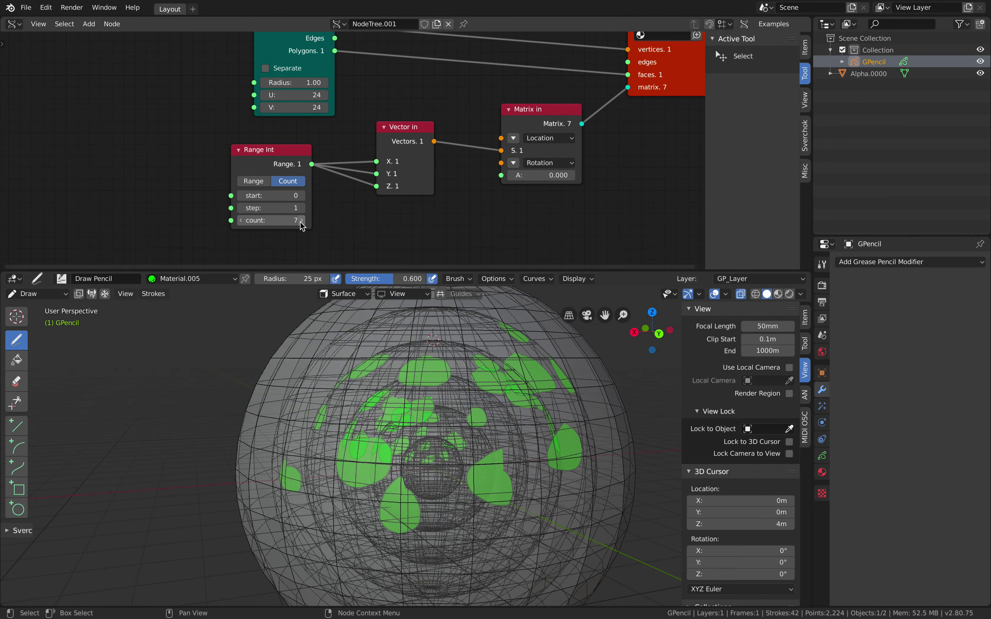
{"action": "mouse_move", "coordinate": [434, 357]}
{"action": "left_mouse_down"}
{"action": "mouse_move", "coordinate": [412, 396]}
{"action": "mouse_move", "coordinate": [395, 371]}
{"action": "left_mouse_up"}
{"action": "middle_click_drag", "start_coordinate": [395, 371], "coordinate": [327, 412]}
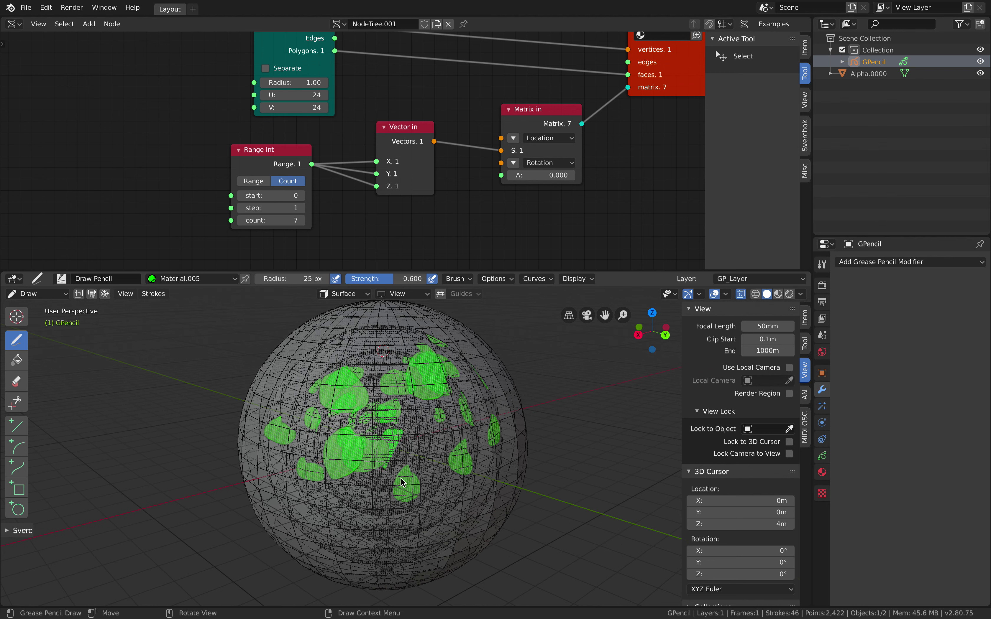
Step: Set the Range Int count to 8 and draw green filled shapes all around the new outer sphere
{"action": "left_click", "coordinate": [304, 221]}
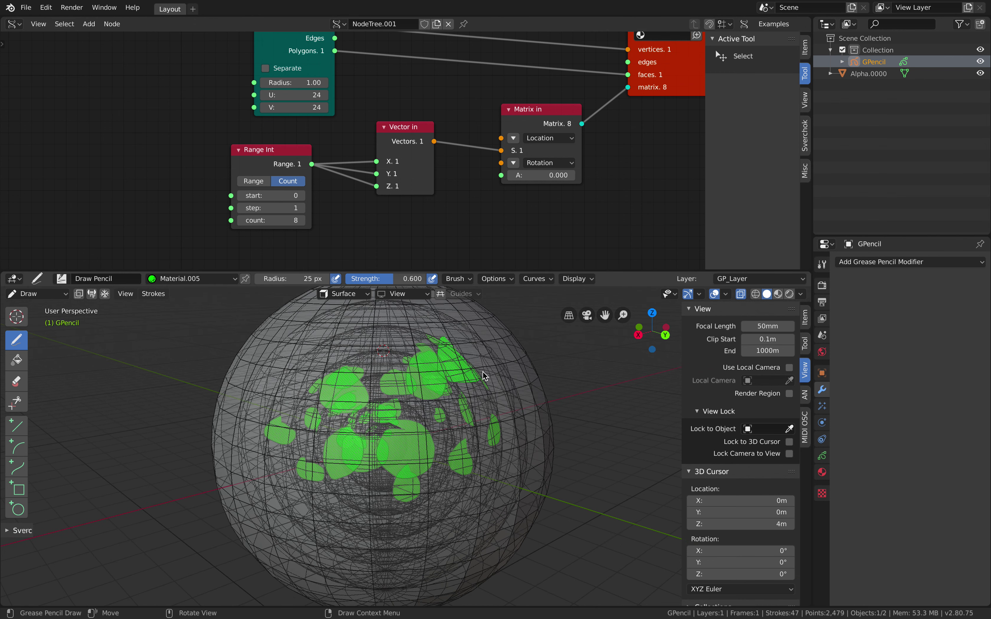
{"action": "left_click_drag", "start_coordinate": [484, 379], "coordinate": [471, 353]}
{"action": "scroll", "coordinate": [434, 427], "scroll_direction": "down", "scroll_amount": 2}
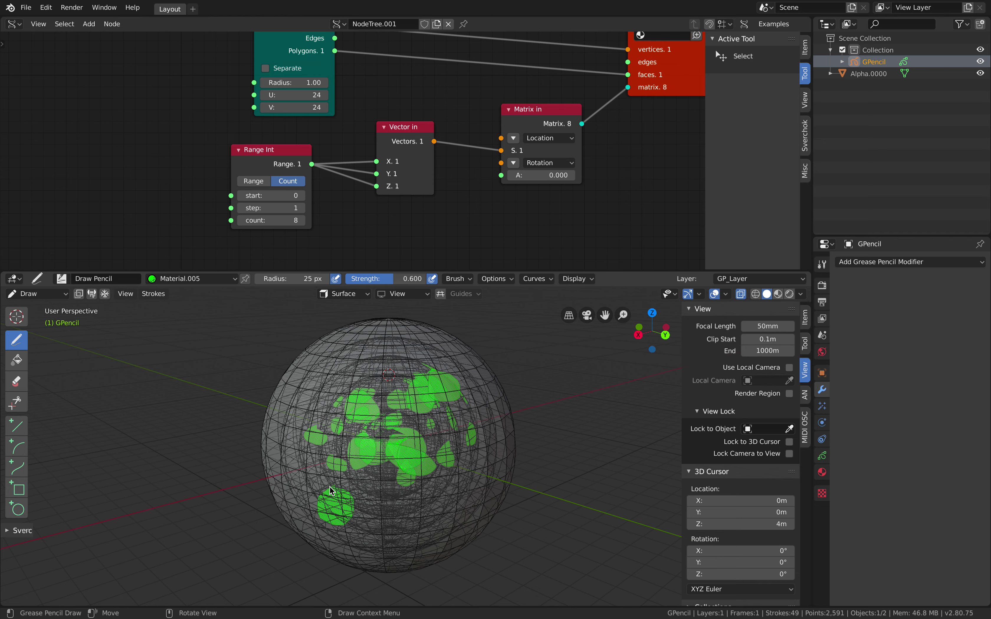
{"action": "mouse_move", "coordinate": [328, 439]}
{"action": "middle_mouse_down"}
{"action": "mouse_move", "coordinate": [313, 364]}
{"action": "mouse_move", "coordinate": [345, 376]}
{"action": "middle_mouse_up"}
{"action": "left_click_drag", "start_coordinate": [323, 404], "coordinate": [307, 432]}
{"action": "middle_click_drag", "start_coordinate": [310, 414], "coordinate": [347, 404]}
{"action": "mouse_move", "coordinate": [329, 404]}
{"action": "left_mouse_down"}
{"action": "mouse_move", "coordinate": [344, 435]}
{"action": "mouse_move", "coordinate": [332, 405]}
{"action": "left_mouse_up"}
{"action": "middle_click_drag", "start_coordinate": [328, 409], "coordinate": [365, 399]}
{"action": "middle_click_drag", "start_coordinate": [290, 358], "coordinate": [330, 364], "text": "shift"}
{"action": "left_click_drag", "start_coordinate": [341, 428], "coordinate": [303, 442]}
{"action": "mouse_move", "coordinate": [303, 442]}
{"action": "middle_mouse_down"}
{"action": "mouse_move", "coordinate": [386, 378]}
{"action": "mouse_move", "coordinate": [368, 408]}
{"action": "mouse_move", "coordinate": [325, 396]}
{"action": "mouse_move", "coordinate": [428, 425]}
{"action": "mouse_move", "coordinate": [408, 386]}
{"action": "middle_mouse_up"}
{"action": "scroll", "coordinate": [438, 418], "scroll_direction": "up", "scroll_amount": 2}
Step: Set the Range Int count to 9 and draw green filled shapes across the new outermost sphere
{"action": "left_click", "coordinate": [303, 227]}
{"action": "scroll", "coordinate": [361, 368], "scroll_direction": "down", "scroll_amount": 1}
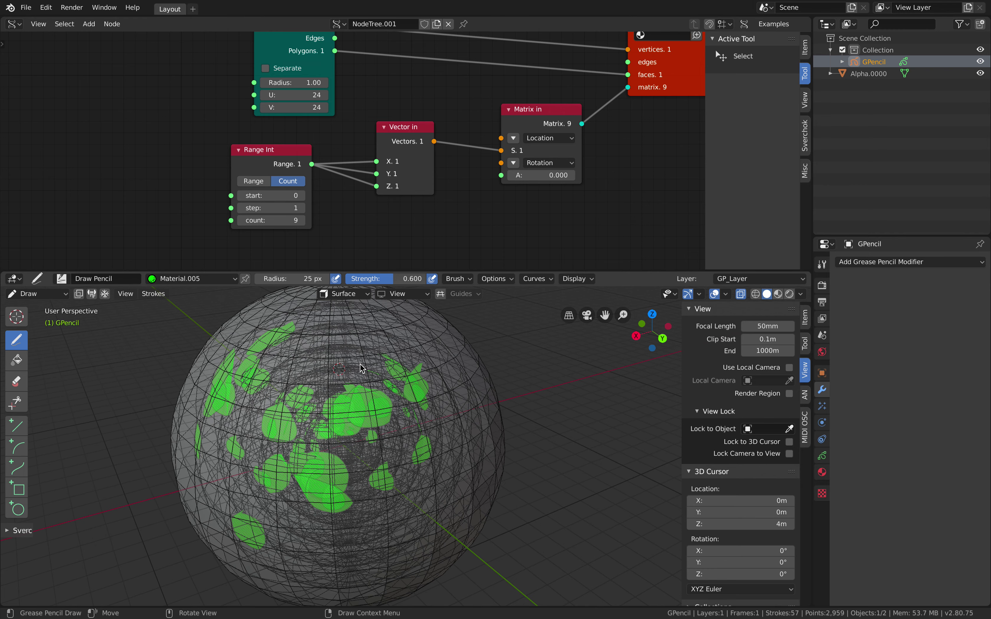
{"action": "scroll", "coordinate": [352, 381], "scroll_direction": "down", "scroll_amount": 2}
{"action": "middle_click_drag", "start_coordinate": [470, 411], "coordinate": [448, 414]}
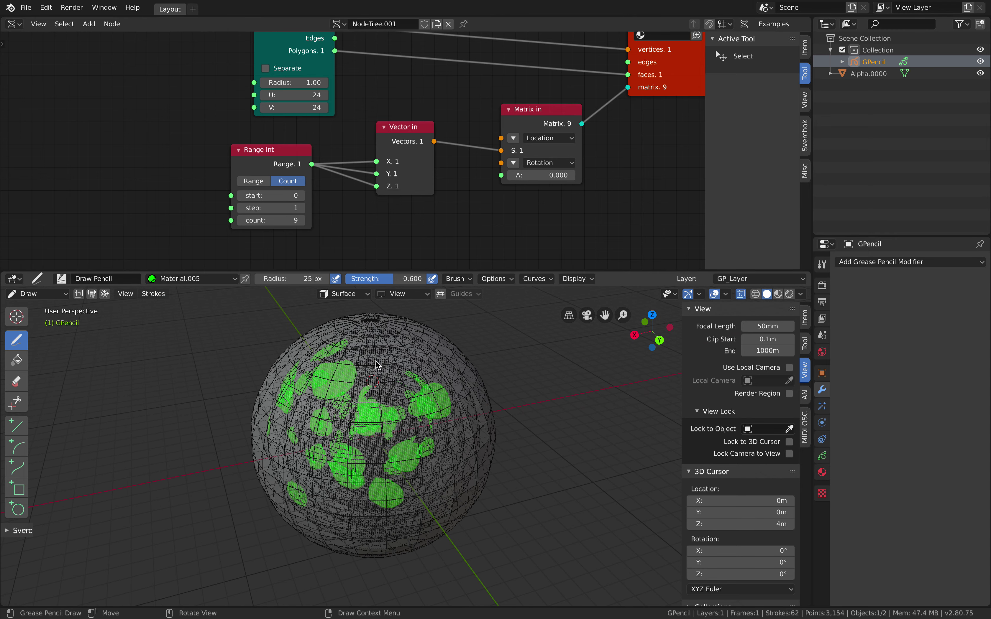
{"action": "left_click_drag", "start_coordinate": [426, 471], "coordinate": [442, 489]}
{"action": "middle_click_drag", "start_coordinate": [442, 449], "coordinate": [449, 431], "text": "shift"}
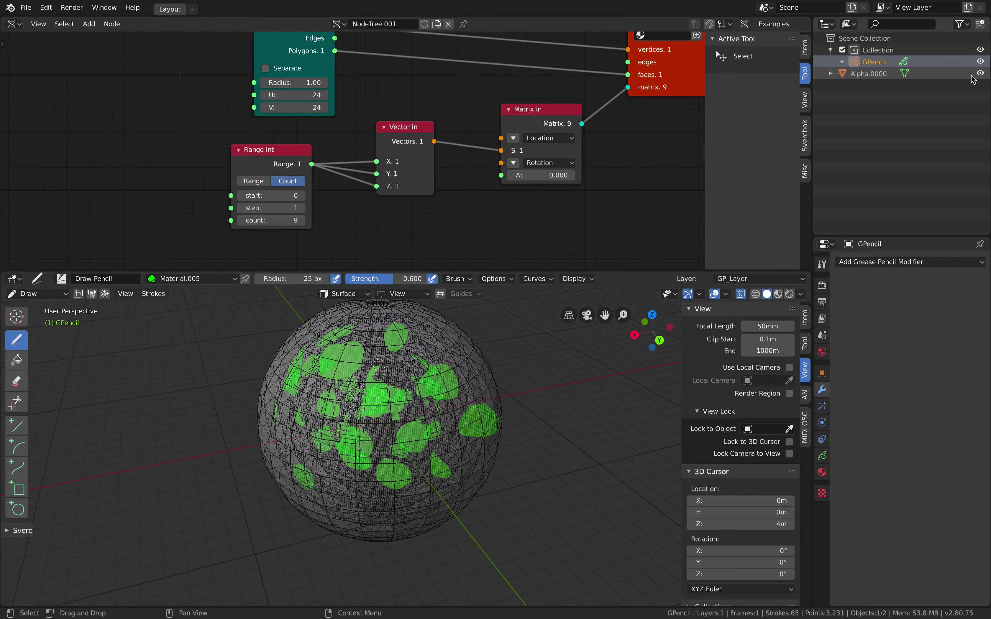
Step: Hide the Alpha.0000 sphere mesh, examine the Grease Pencil shapes on their own, and show the mesh again
{"action": "left_click", "coordinate": [981, 73]}
{"action": "mouse_move", "coordinate": [545, 333]}
{"action": "middle_mouse_down"}
{"action": "mouse_move", "coordinate": [457, 400]}
{"action": "mouse_move", "coordinate": [582, 396]}
{"action": "mouse_move", "coordinate": [413, 418]}
{"action": "mouse_move", "coordinate": [471, 398]}
{"action": "middle_mouse_up"}
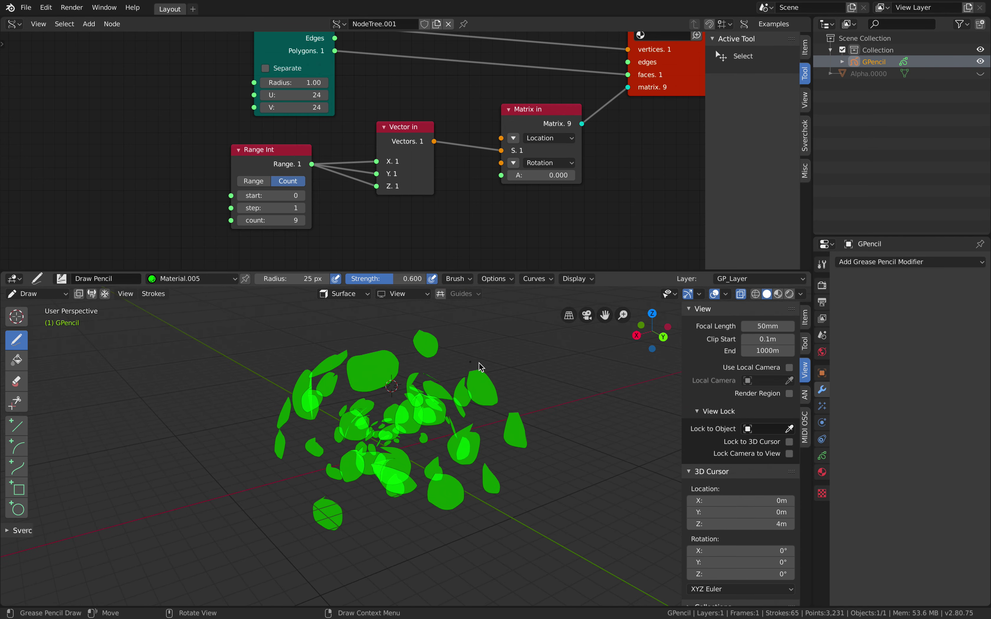
{"action": "scroll", "coordinate": [442, 395], "scroll_direction": "up", "scroll_amount": 2}
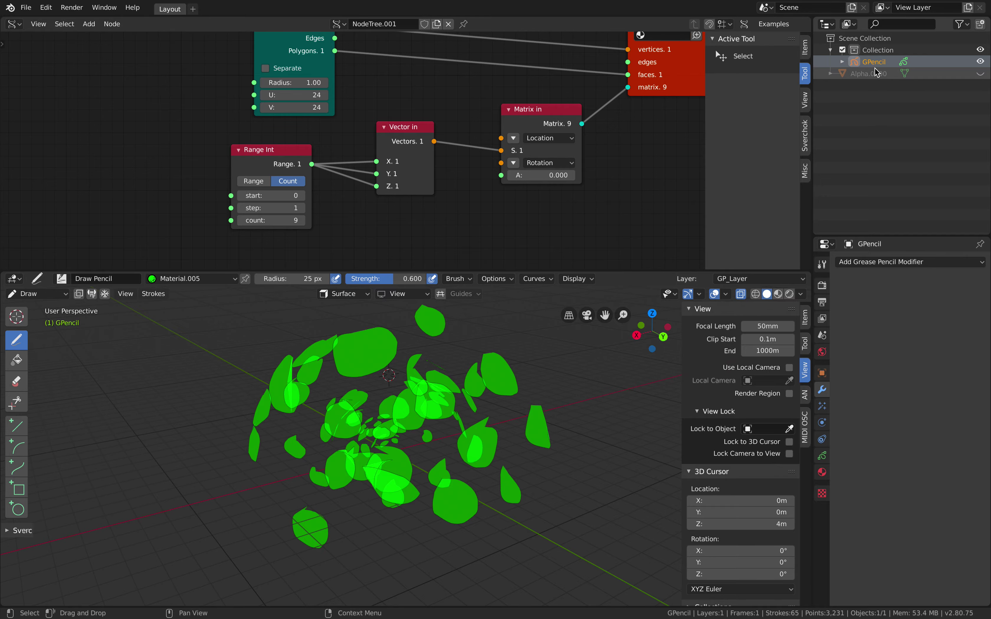
{"action": "left_click", "coordinate": [980, 74]}
{"action": "scroll", "coordinate": [503, 390], "scroll_direction": "down", "scroll_amount": 2}
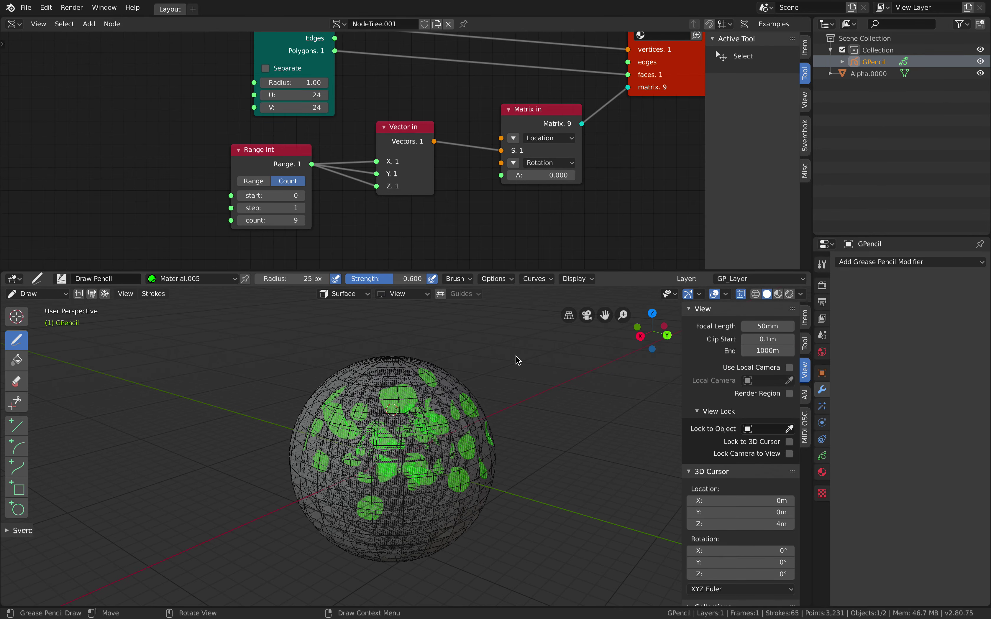
{"action": "scroll", "coordinate": [488, 403], "scroll_direction": "up", "scroll_amount": 2}
{"action": "scroll", "coordinate": [487, 403], "scroll_direction": "up", "scroll_amount": 1}
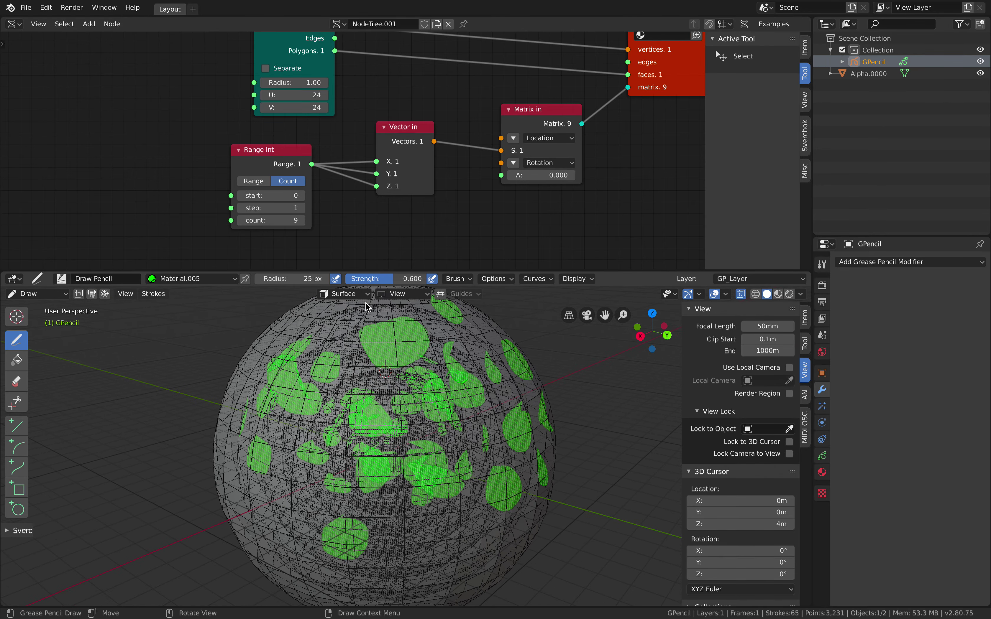
{"action": "left_click", "coordinate": [302, 220]}
{"action": "middle_click_drag", "start_coordinate": [406, 399], "coordinate": [455, 433]}
{"action": "left_click", "coordinate": [244, 222]}
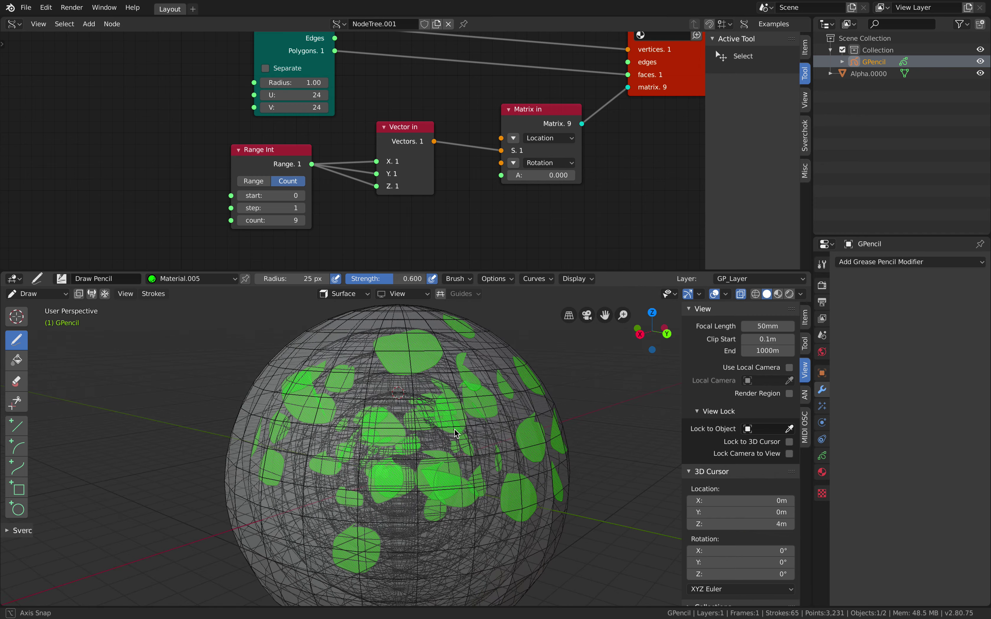
Step: Return to Object Mode, add a Blank Grease Pencil object, and switch it to Draw mode
{"action": "left_click", "coordinate": [37, 294]}
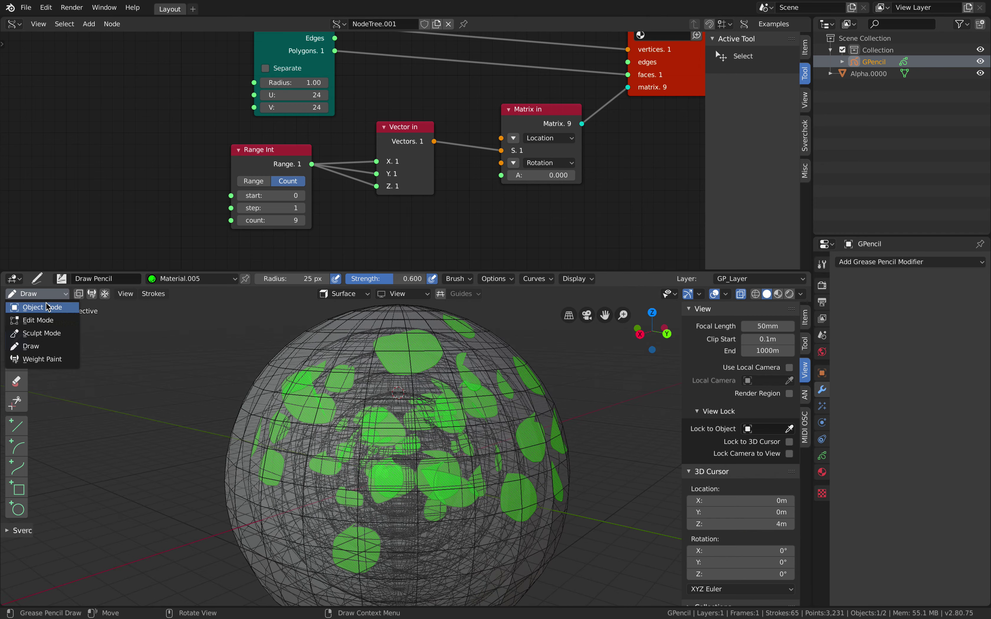
{"action": "left_click", "coordinate": [47, 304]}
{"action": "middle_click_drag", "start_coordinate": [286, 369], "coordinate": [409, 393]}
{"action": "key", "text": "shift+a"}
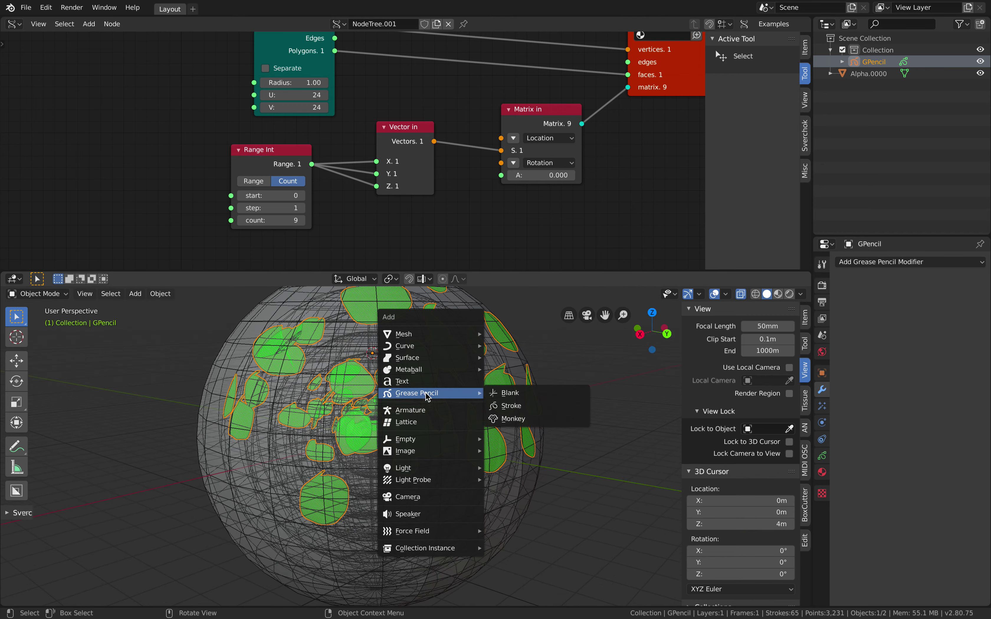
{"action": "left_click", "coordinate": [516, 399]}
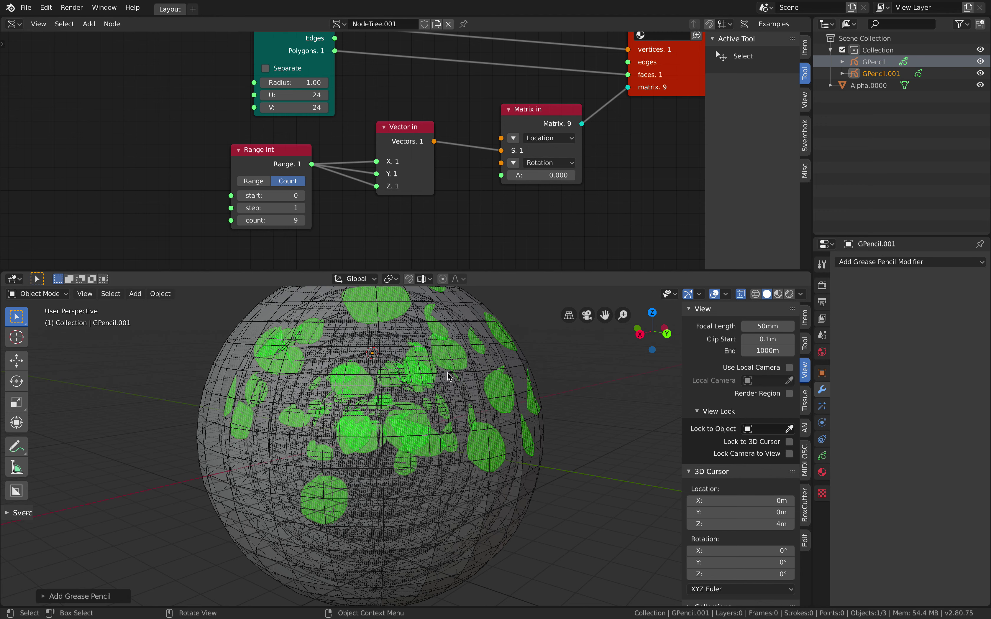
{"action": "left_click", "coordinate": [51, 294]}
{"action": "left_click", "coordinate": [49, 348]}
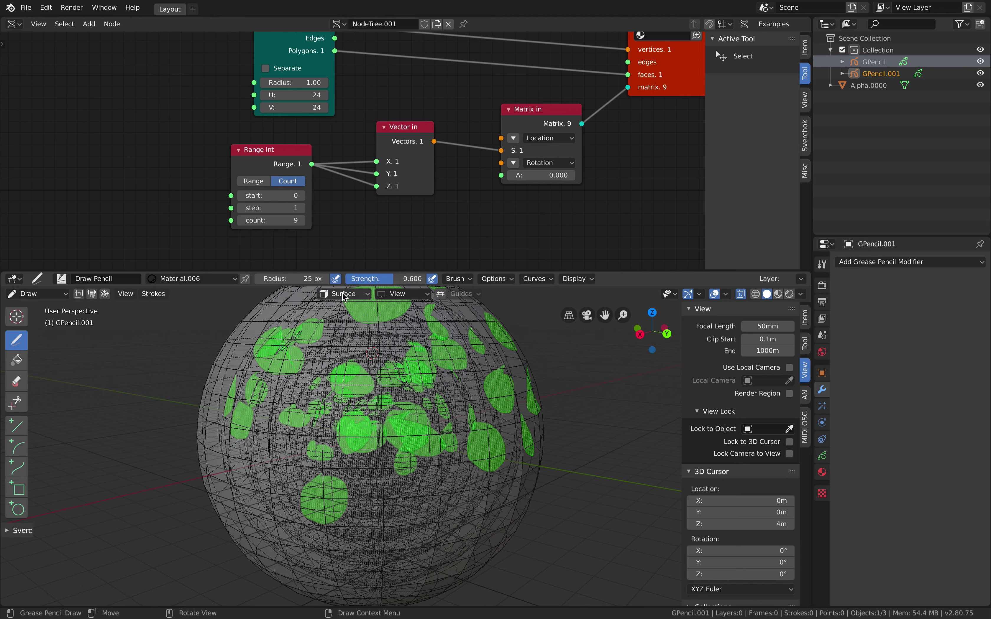
Step: Enable Fill on the new object's Material.006 and set the fill color to pinkish red
{"action": "left_click", "coordinate": [822, 473]}
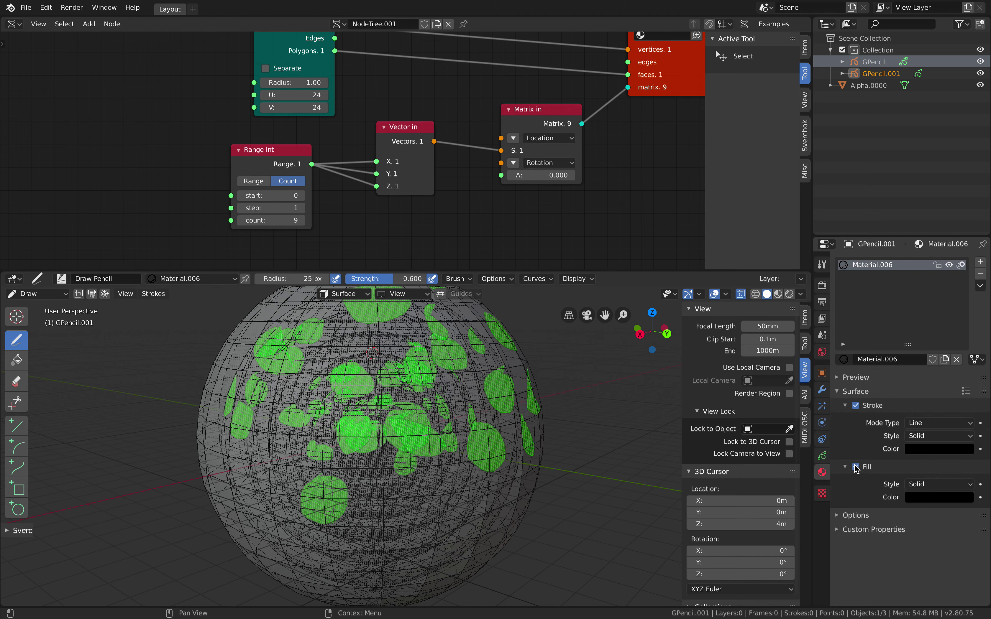
{"action": "left_click", "coordinate": [916, 497]}
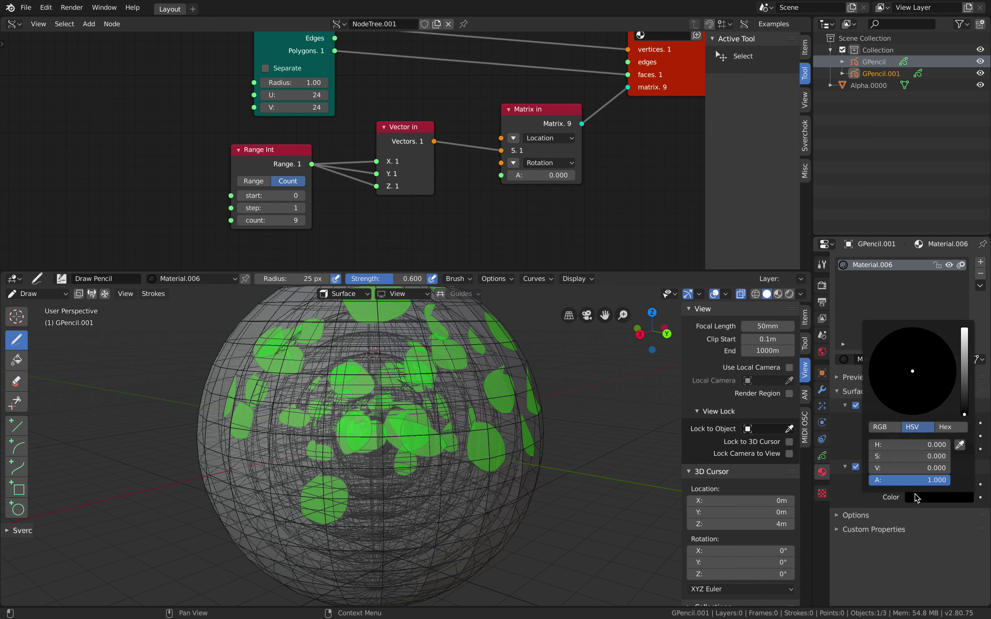
{"action": "left_click", "coordinate": [965, 330]}
{"action": "left_click_drag", "start_coordinate": [941, 366], "coordinate": [929, 413]}
Step: Draw a pinkish-red filled shape on the outermost sphere in the new Grease Pencil object
{"action": "middle_click_drag", "start_coordinate": [358, 426], "coordinate": [378, 427]}
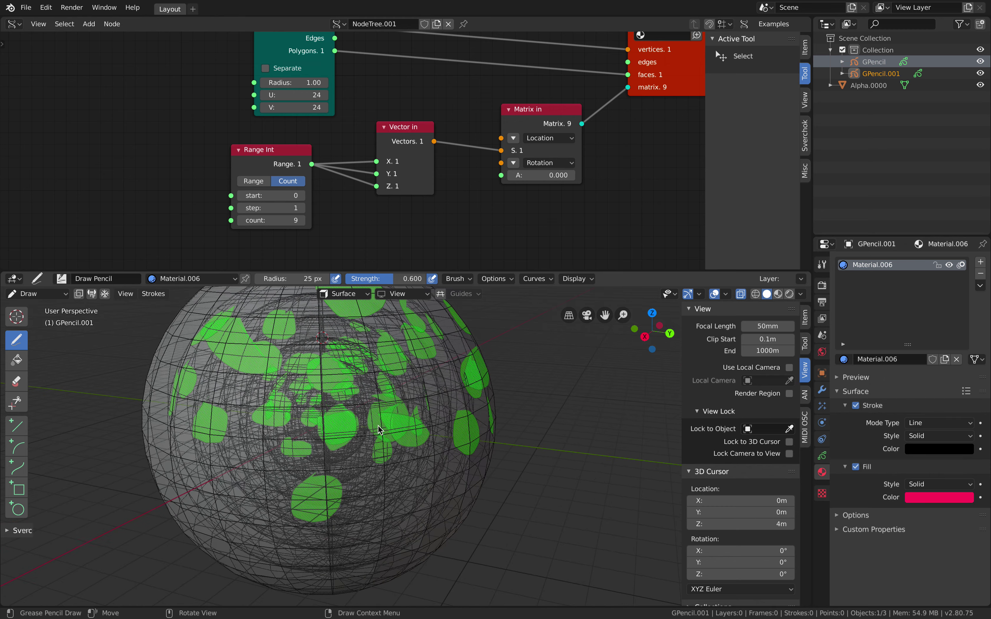
{"action": "left_click_drag", "start_coordinate": [378, 424], "coordinate": [385, 426]}
{"action": "middle_click_drag", "start_coordinate": [301, 418], "coordinate": [299, 431]}
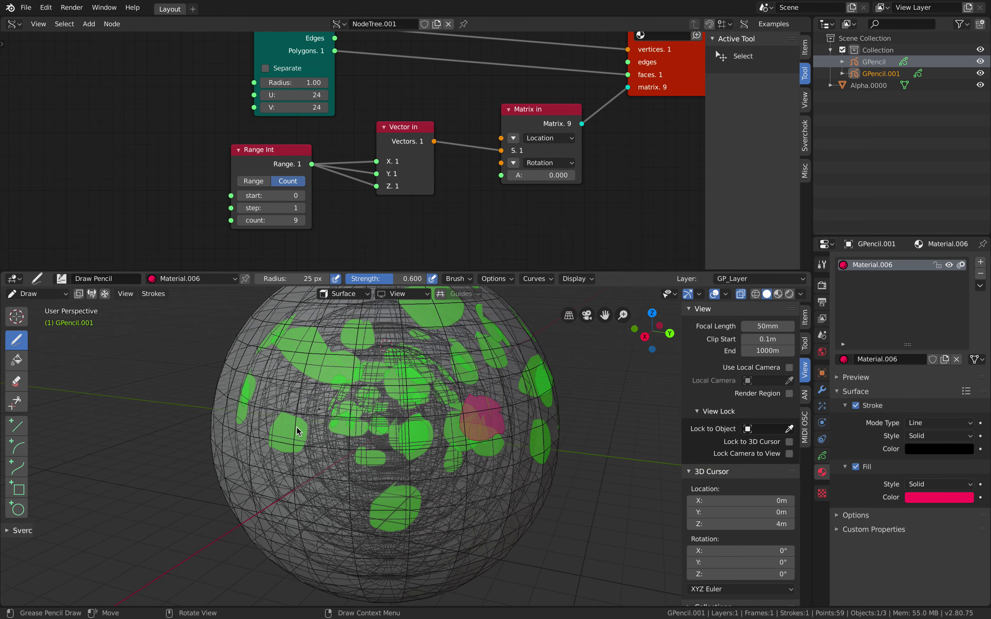
Step: Draw several more pinkish-red filled shapes around the outermost sphere from different viewing angles
{"action": "left_click_drag", "start_coordinate": [332, 408], "coordinate": [338, 409]}
{"action": "scroll", "coordinate": [347, 454], "scroll_direction": "down", "scroll_amount": 1}
{"action": "mouse_move", "coordinate": [347, 453]}
{"action": "middle_mouse_down"}
{"action": "mouse_move", "coordinate": [392, 440]}
{"action": "mouse_move", "coordinate": [411, 412]}
{"action": "middle_mouse_up"}
{"action": "left_click_drag", "start_coordinate": [312, 494], "coordinate": [289, 524]}
{"action": "left_click_drag", "start_coordinate": [334, 484], "coordinate": [338, 487]}
{"action": "middle_click_drag", "start_coordinate": [371, 470], "coordinate": [358, 484]}
{"action": "mouse_move", "coordinate": [440, 462]}
{"action": "left_mouse_down"}
{"action": "mouse_move", "coordinate": [462, 474]}
{"action": "mouse_move", "coordinate": [433, 460]}
{"action": "left_mouse_up"}
{"action": "scroll", "coordinate": [430, 460], "scroll_direction": "down", "scroll_amount": 1}
{"action": "middle_click_drag", "start_coordinate": [389, 463], "coordinate": [381, 490]}
{"action": "middle_click_drag", "start_coordinate": [332, 467], "coordinate": [301, 395]}
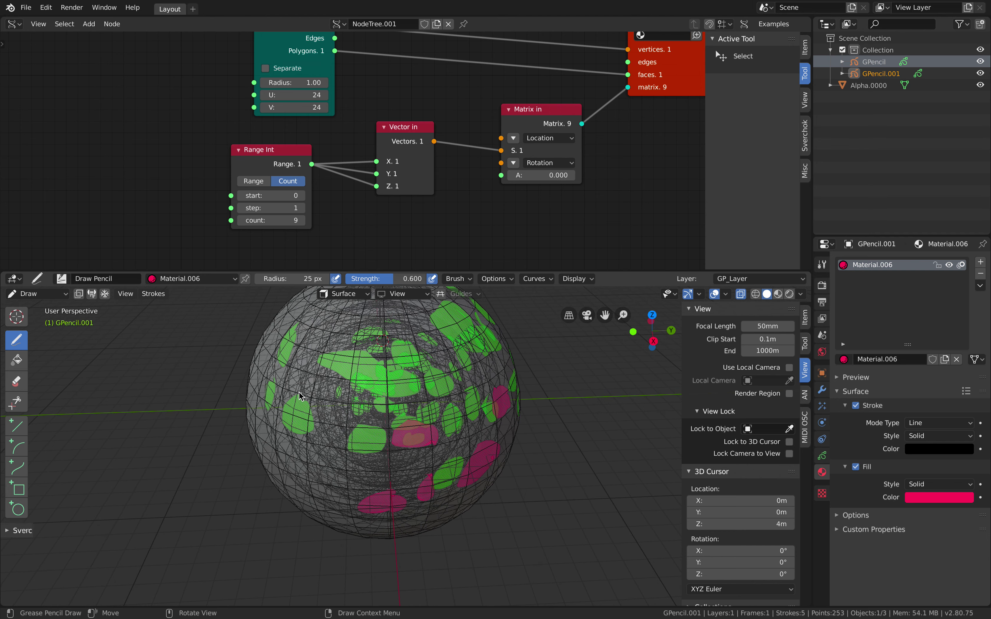
{"action": "left_click_drag", "start_coordinate": [320, 371], "coordinate": [346, 432]}
{"action": "middle_click_drag", "start_coordinate": [346, 432], "coordinate": [341, 457]}
{"action": "left_click_drag", "start_coordinate": [346, 461], "coordinate": [334, 470]}
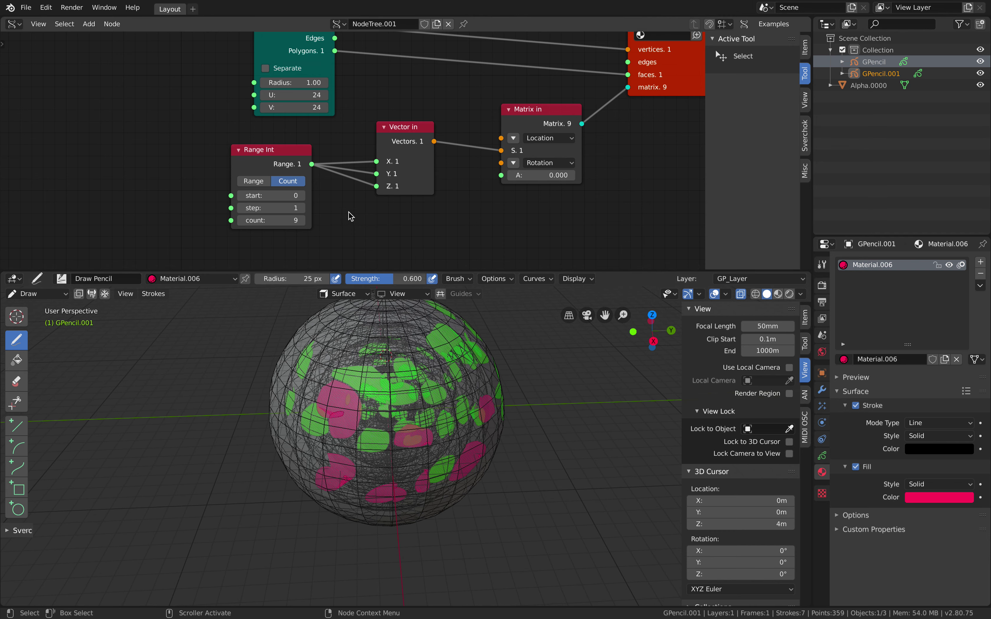
Step: Set the Range Int count to 10 and draw three pinkish-red shapes on the new outermost sphere
{"action": "left_click", "coordinate": [303, 220]}
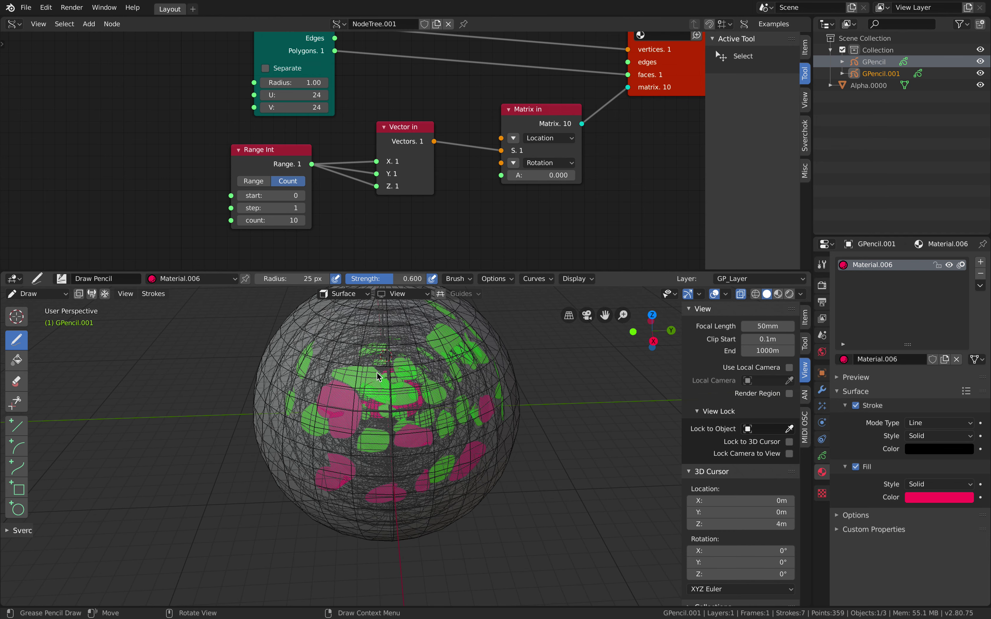
{"action": "left_click_drag", "start_coordinate": [376, 371], "coordinate": [365, 383]}
{"action": "mouse_move", "coordinate": [403, 450]}
{"action": "left_mouse_down"}
{"action": "mouse_move", "coordinate": [426, 477]}
{"action": "mouse_move", "coordinate": [409, 447]}
{"action": "left_mouse_up"}
{"action": "left_click_drag", "start_coordinate": [386, 305], "coordinate": [379, 305]}
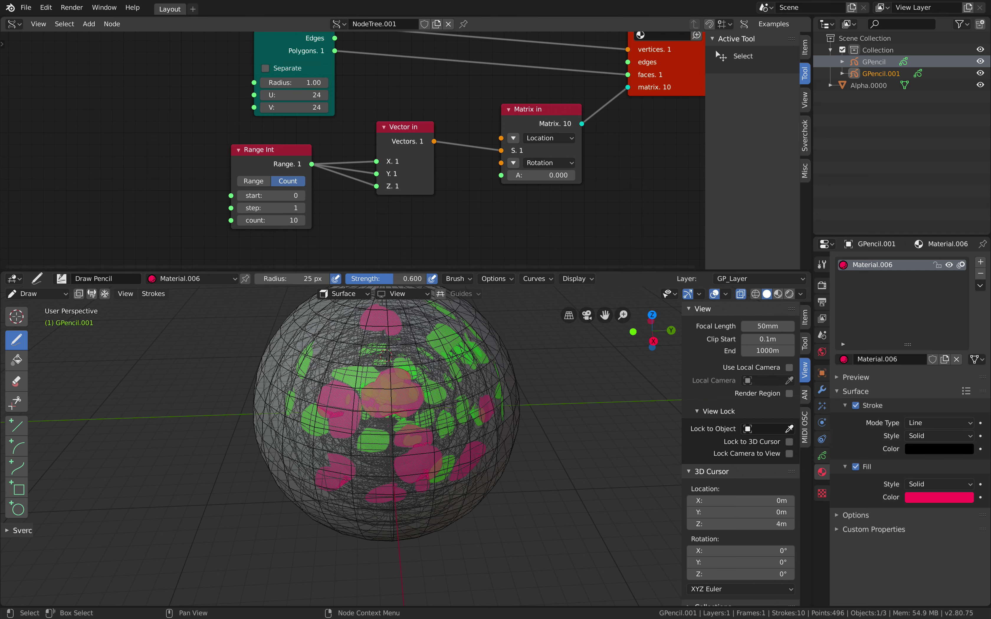
Step: Raise the Range Int count in single steps to 12, drawing pinkish-red filled shapes on each new outer sphere
{"action": "left_click", "coordinate": [303, 221]}
{"action": "mouse_move", "coordinate": [322, 376]}
{"action": "left_mouse_down"}
{"action": "mouse_move", "coordinate": [382, 435]}
{"action": "mouse_move", "coordinate": [364, 389]}
{"action": "left_mouse_up"}
{"action": "left_click_drag", "start_coordinate": [467, 372], "coordinate": [493, 372]}
{"action": "left_click", "coordinate": [304, 220]}
{"action": "mouse_move", "coordinate": [342, 408]}
{"action": "left_mouse_down"}
{"action": "mouse_move", "coordinate": [309, 494]}
{"action": "mouse_move", "coordinate": [318, 460]}
{"action": "left_mouse_up"}
{"action": "left_click_drag", "start_coordinate": [435, 381], "coordinate": [444, 405]}
Step: Hide the Alpha.0000 sphere mesh and switch GPencil.001 from Draw mode to Object Mode
{"action": "mouse_move", "coordinate": [478, 441]}
{"action": "middle_mouse_down"}
{"action": "mouse_move", "coordinate": [433, 417]}
{"action": "mouse_move", "coordinate": [426, 446]}
{"action": "mouse_move", "coordinate": [421, 426]}
{"action": "middle_mouse_up"}
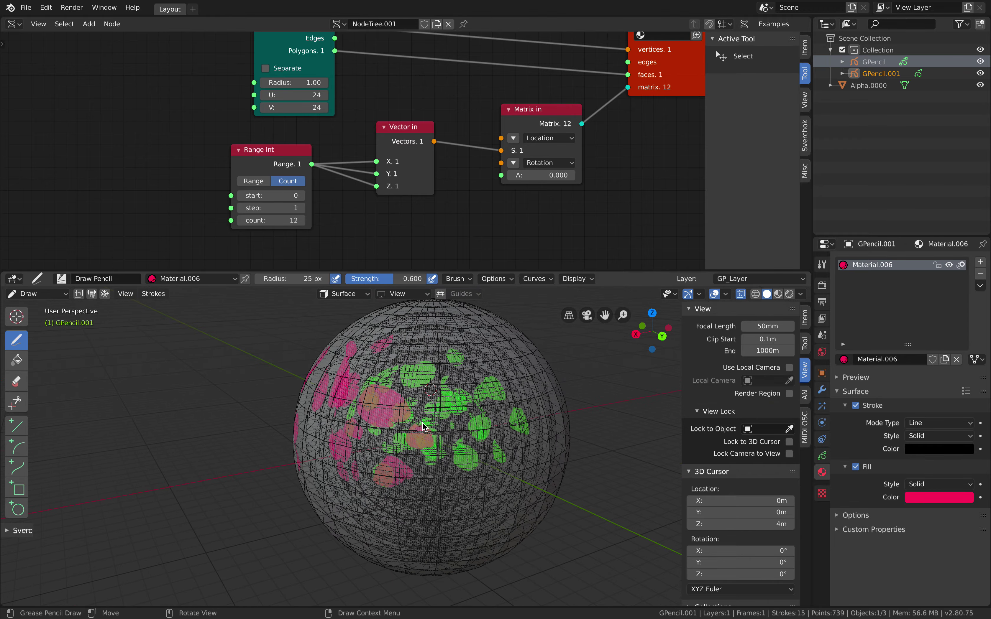
{"action": "left_click", "coordinate": [980, 85]}
{"action": "mouse_move", "coordinate": [541, 369]}
{"action": "middle_mouse_down"}
{"action": "mouse_move", "coordinate": [558, 389]}
{"action": "mouse_move", "coordinate": [493, 434]}
{"action": "mouse_move", "coordinate": [513, 455]}
{"action": "middle_mouse_up"}
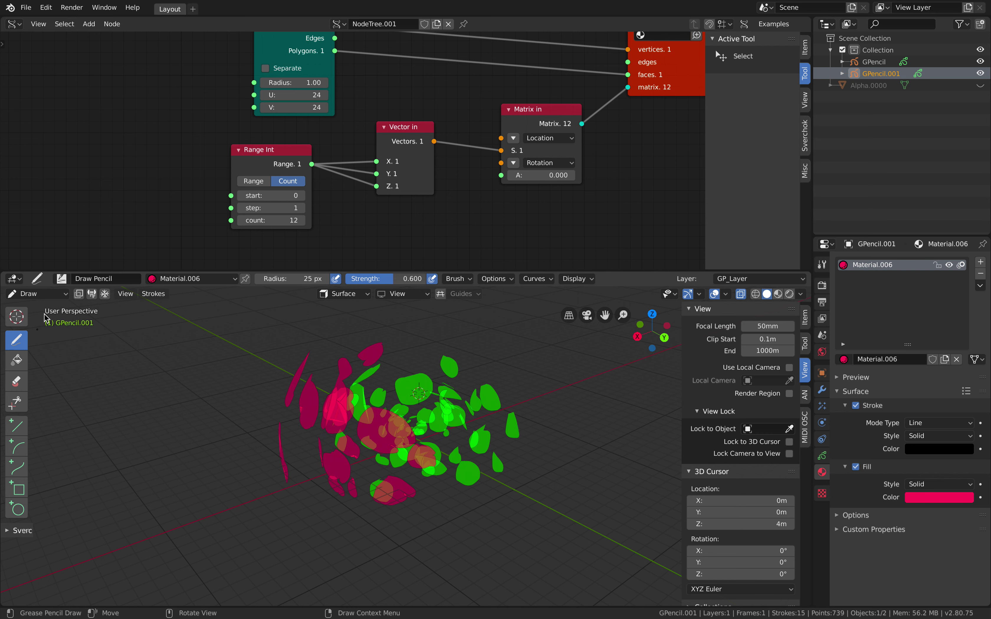
{"action": "left_click", "coordinate": [37, 294]}
{"action": "left_click", "coordinate": [40, 308]}
Step: Rotate the pinkish-red GPencil.001 object freely with trackball rotation
{"action": "key", "text": "r"}
{"action": "key", "text": "r"}
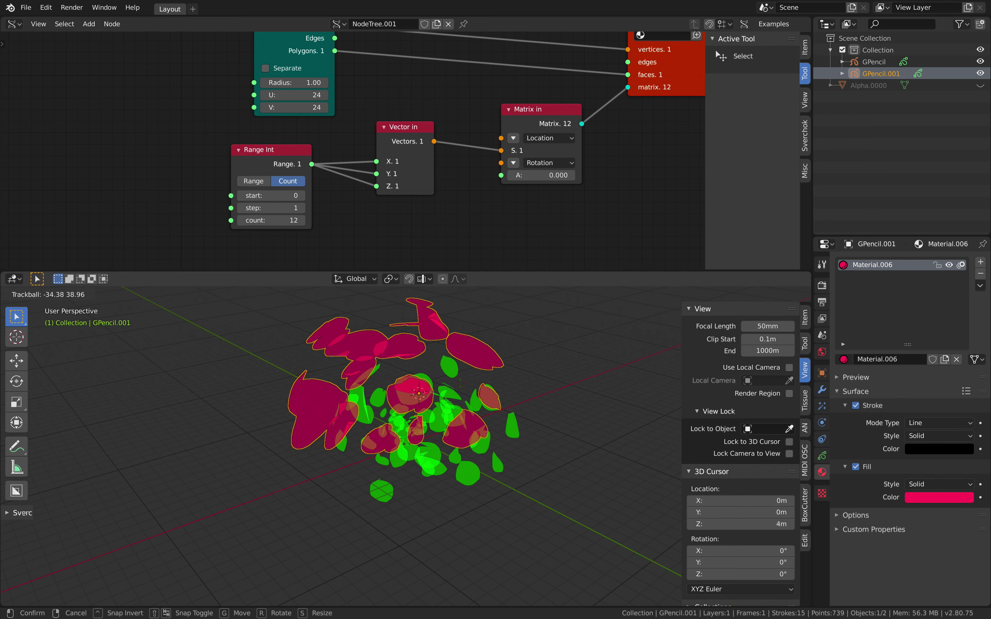
{"action": "left_click", "coordinate": [677, 252]}
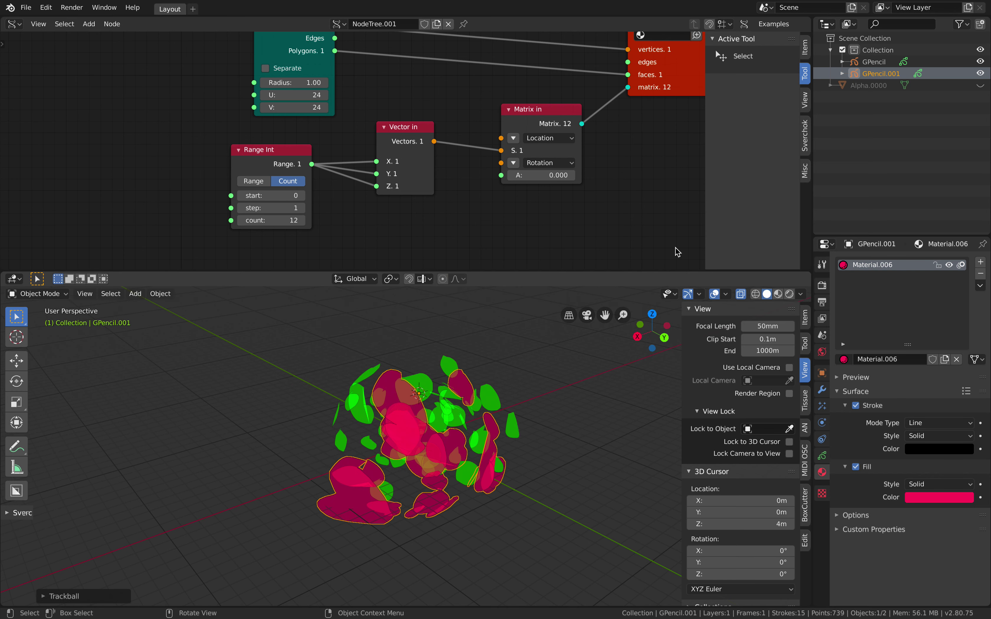
Step: Select the green GPencil object and rotate it freely with trackball rotation
{"action": "left_click", "coordinate": [874, 61]}
{"action": "key", "text": "r"}
{"action": "key", "text": "r"}
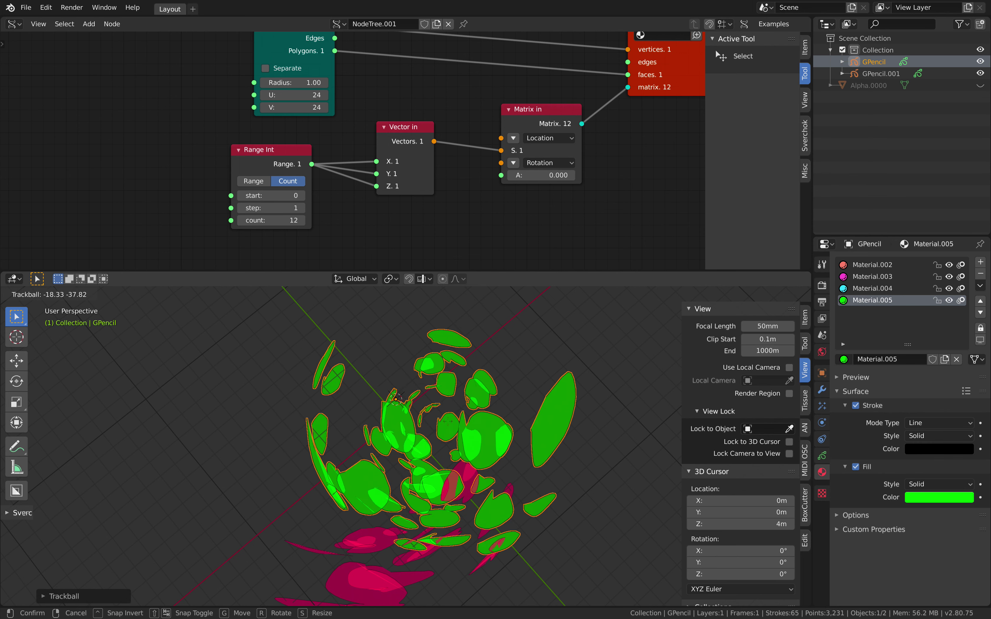
{"action": "left_click", "coordinate": [484, 429]}
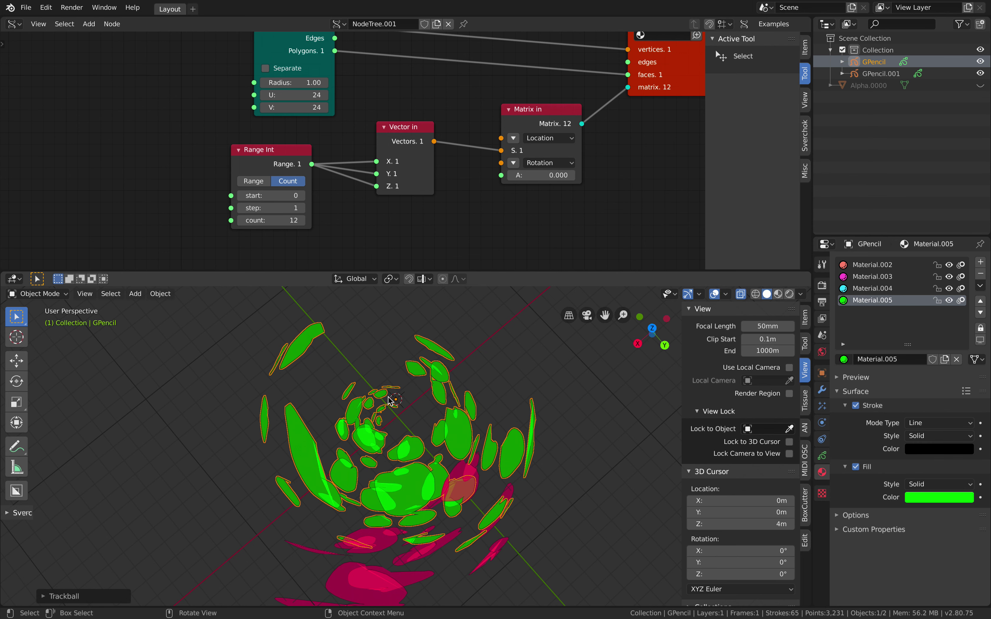
Step: Set the 3D cursor location to 0 m on all axes and trackball-rotate the green GPencil object
{"action": "left_click_drag", "start_coordinate": [718, 507], "coordinate": [718, 524]}
{"action": "key", "text": "Return"}
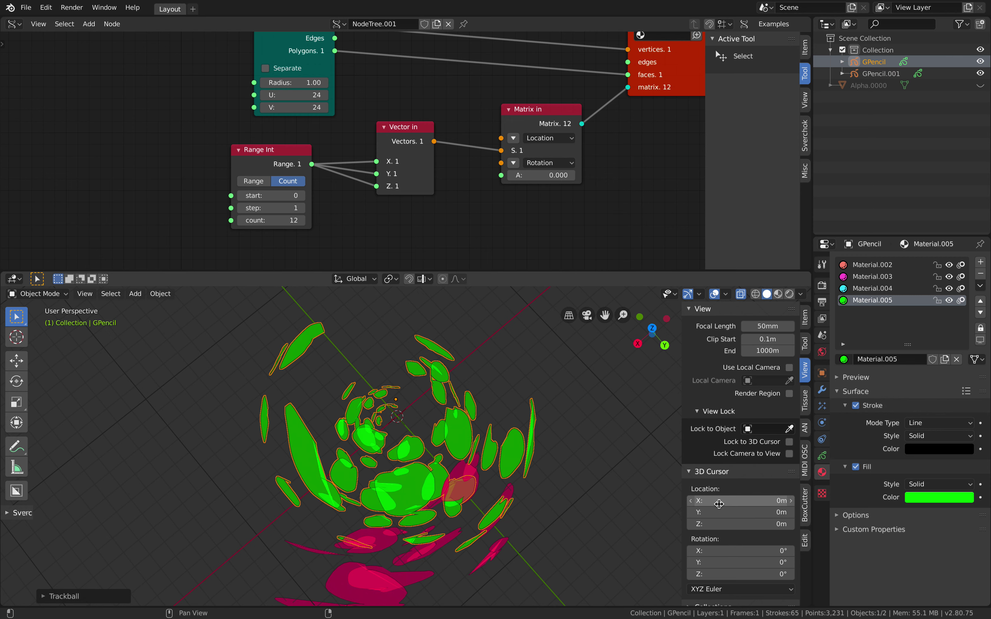
{"action": "middle_click_drag", "start_coordinate": [393, 360], "coordinate": [371, 346]}
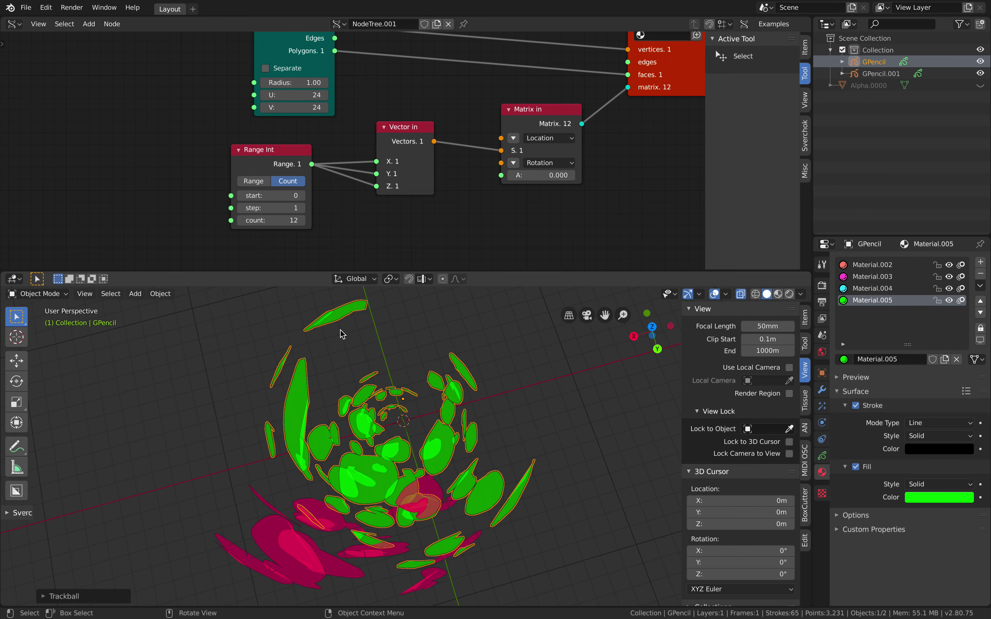
{"action": "key", "text": "r"}
{"action": "key", "text": "r"}
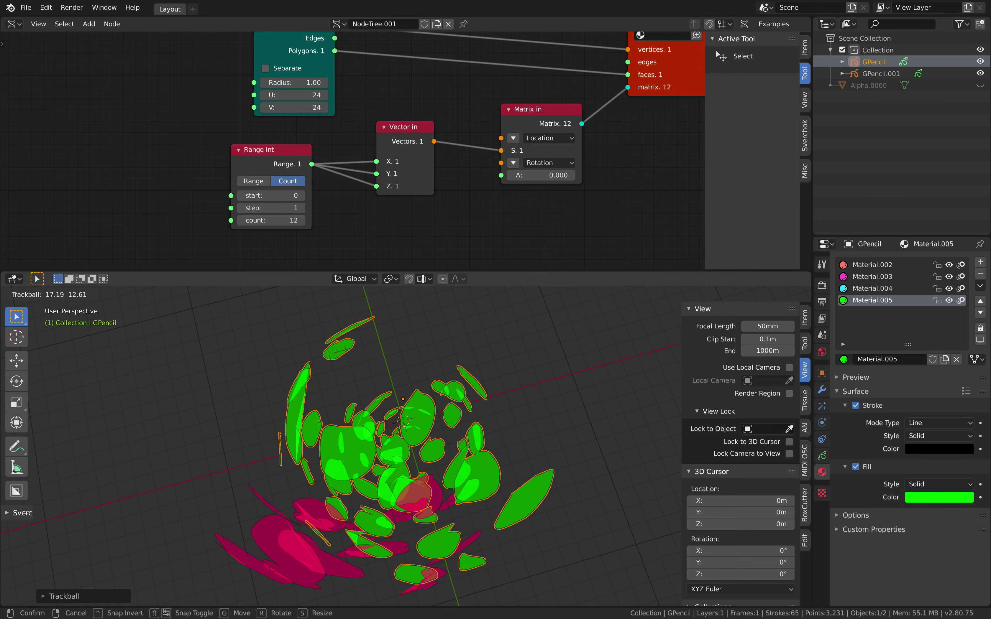
{"action": "left_click", "coordinate": [404, 561]}
Step: Select the pinkish-red GPencil.001 object and trackball-rotate it to a new orientation among the green shapes
{"action": "middle_click_drag", "start_coordinate": [409, 569], "coordinate": [471, 472]}
{"action": "left_click", "coordinate": [483, 452]}
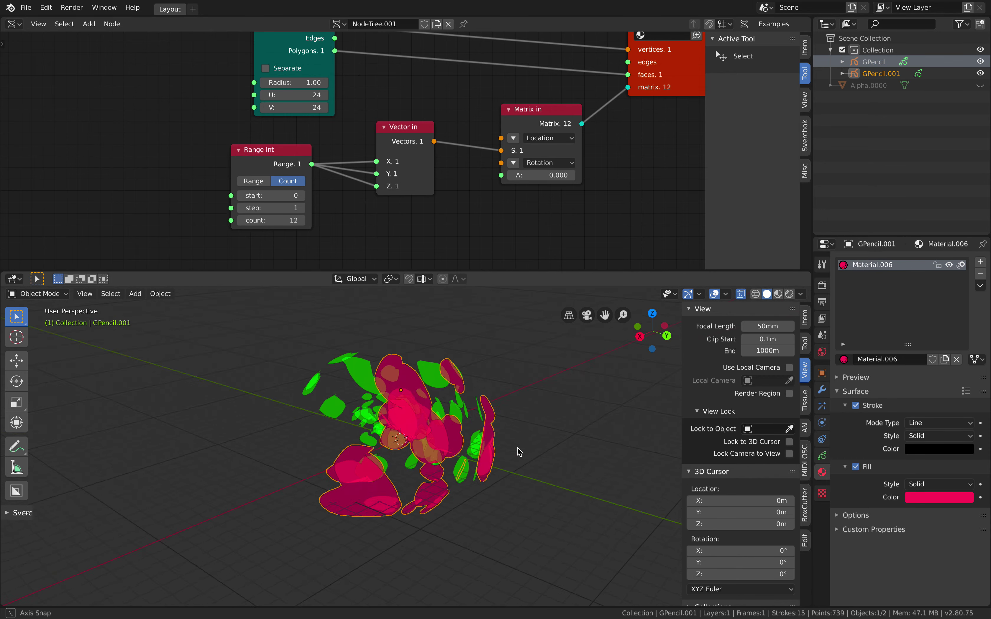
{"action": "key", "text": "r"}
{"action": "key", "text": "r"}
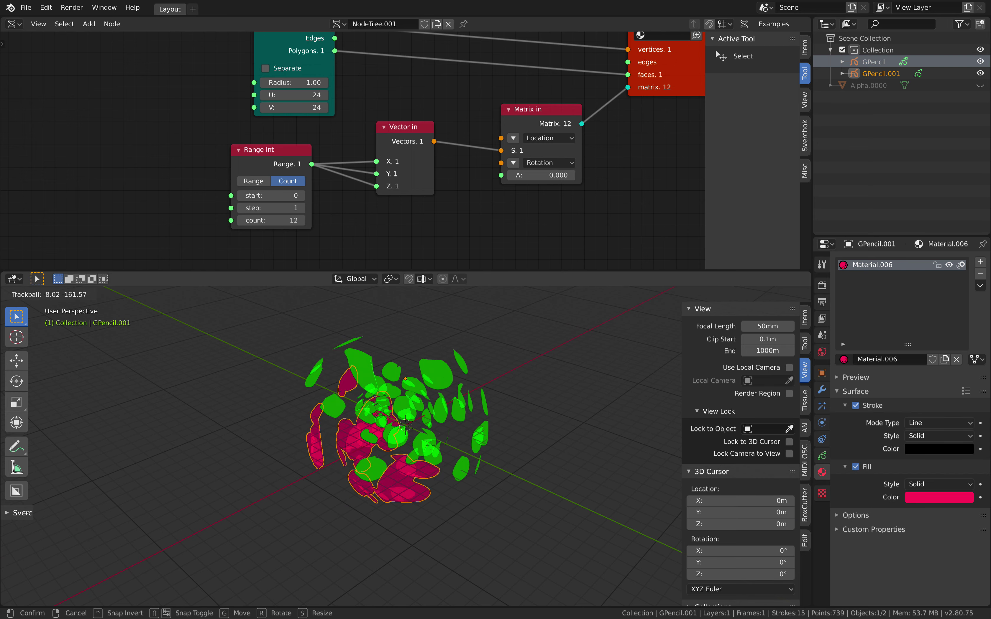
{"action": "key", "text": "Return"}
Step: Select the green GPencil object and trackball-rotate it twice to a new orientation
{"action": "left_click", "coordinate": [405, 427]}
{"action": "key", "text": "r"}
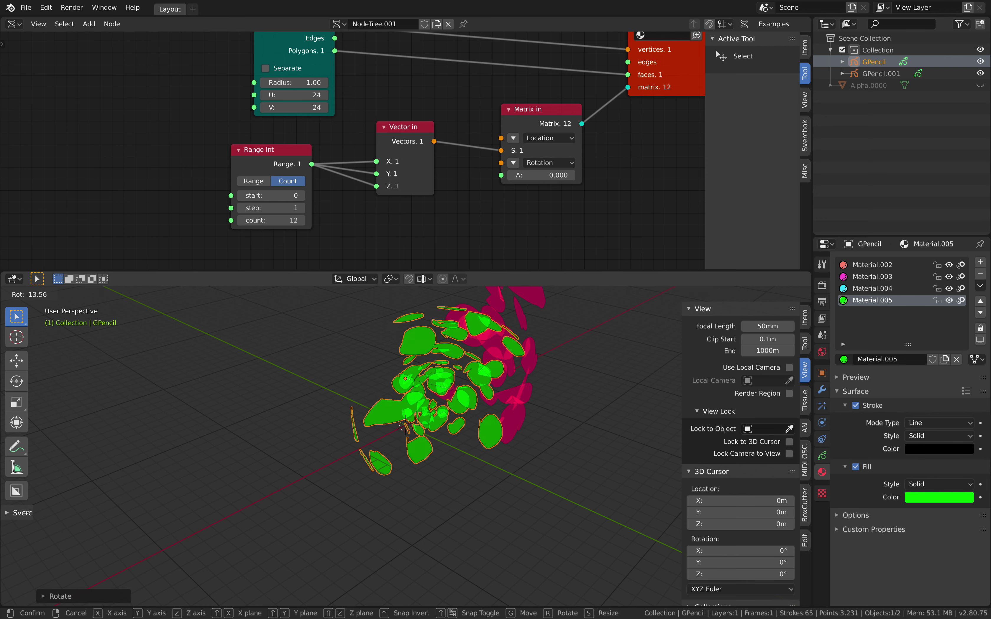
{"action": "key", "text": "r"}
{"action": "left_click", "coordinate": [484, 362]}
{"action": "key", "text": "r"}
{"action": "key", "text": "r"}
{"action": "left_click", "coordinate": [511, 331]}
Step: Select GPencil.001 and trackball-rotate its pinkish-red shapes several times against the green ones
{"action": "left_click", "coordinate": [528, 319]}
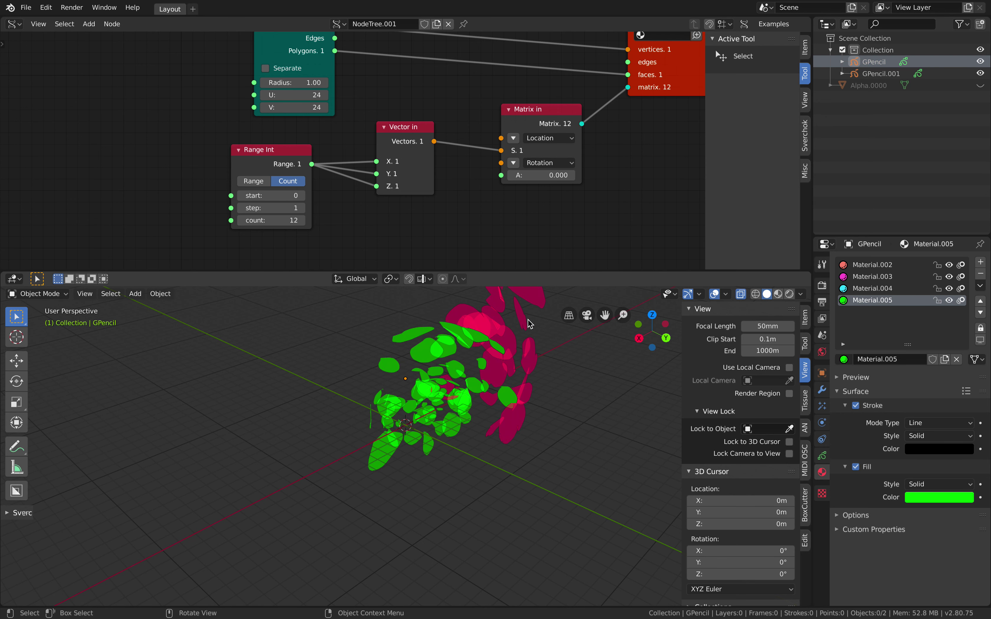
{"action": "key", "text": "r"}
{"action": "key", "text": "r"}
{"action": "key", "text": "Return"}
{"action": "key", "text": "r"}
{"action": "key", "text": "r"}
{"action": "left_click", "coordinate": [470, 420]}
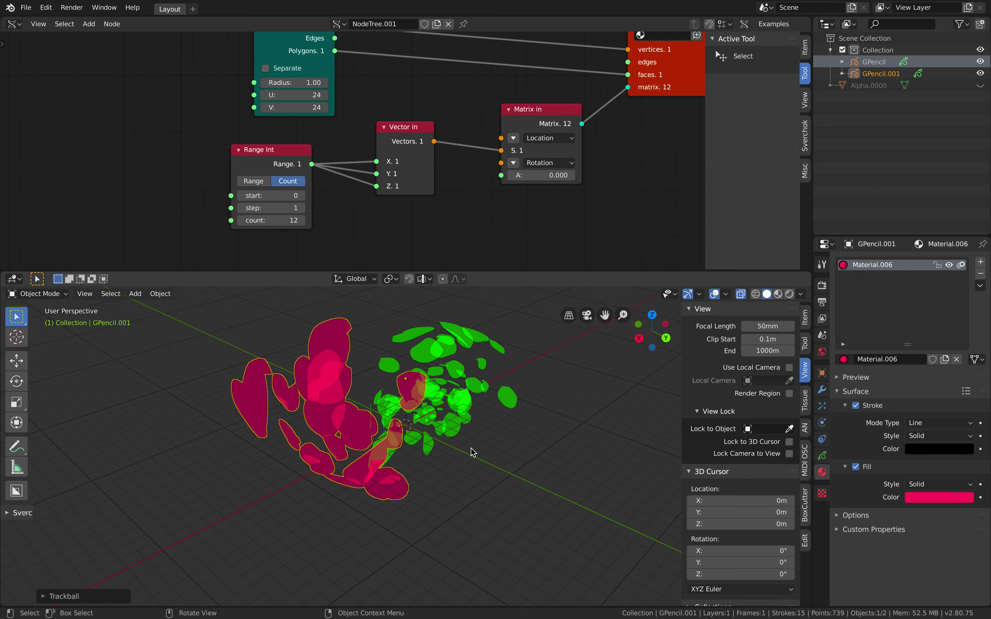
{"action": "scroll", "coordinate": [469, 455], "scroll_direction": "up", "scroll_amount": 1}
{"action": "key", "text": "r"}
{"action": "key", "text": "r"}
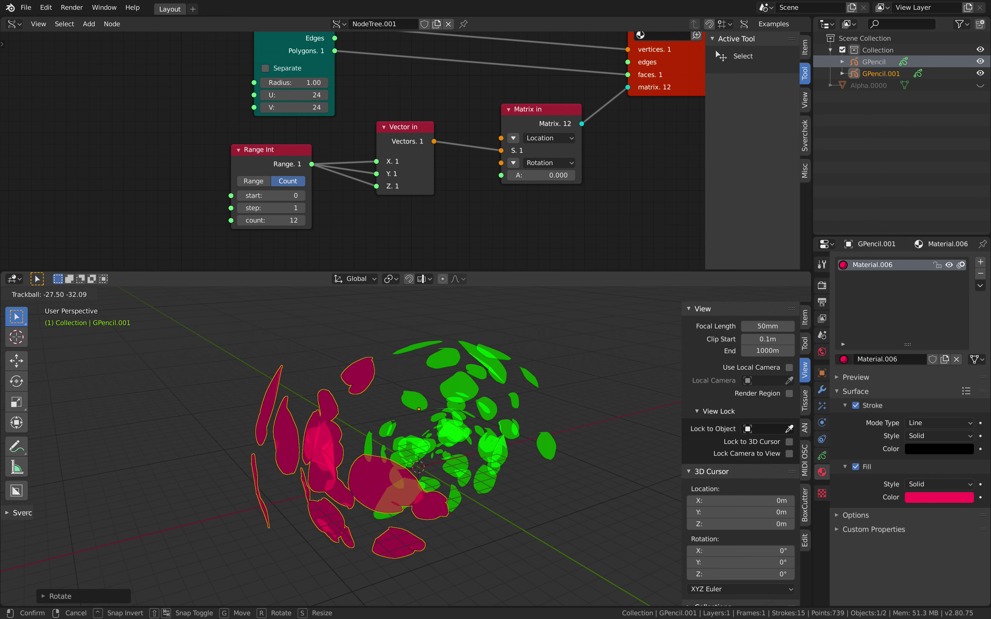
{"action": "left_click", "coordinate": [500, 402]}
Step: Convert the GPencil.001 Grease Pencil object to a Path curve
{"action": "mouse_move", "coordinate": [501, 402]}
{"action": "middle_mouse_down"}
{"action": "mouse_move", "coordinate": [427, 411]}
{"action": "mouse_move", "coordinate": [407, 385]}
{"action": "mouse_move", "coordinate": [428, 387]}
{"action": "middle_mouse_up"}
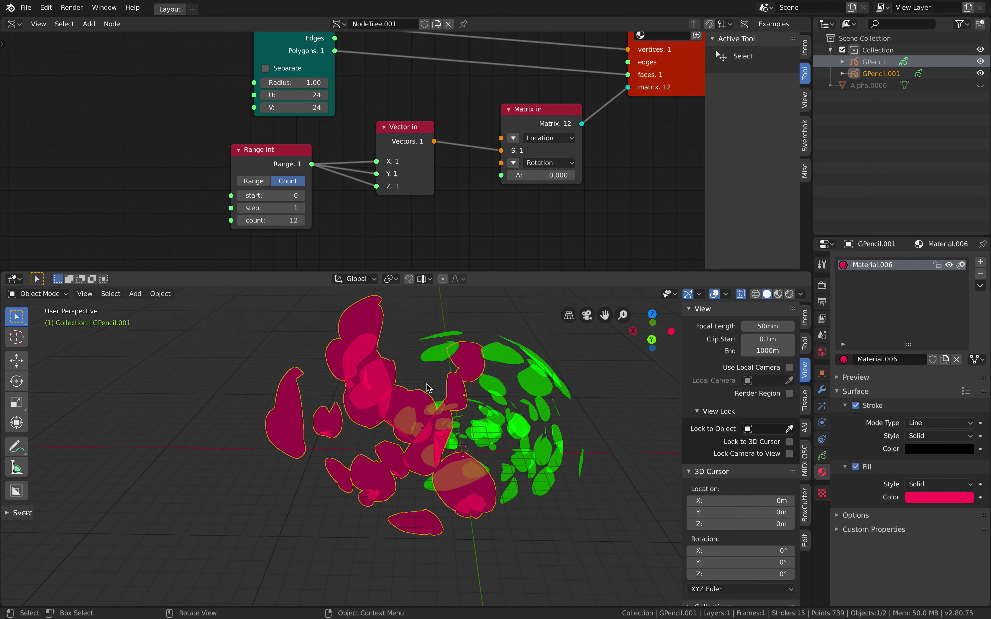
{"action": "key", "text": "F3"}
{"action": "type", "text": "conv"}
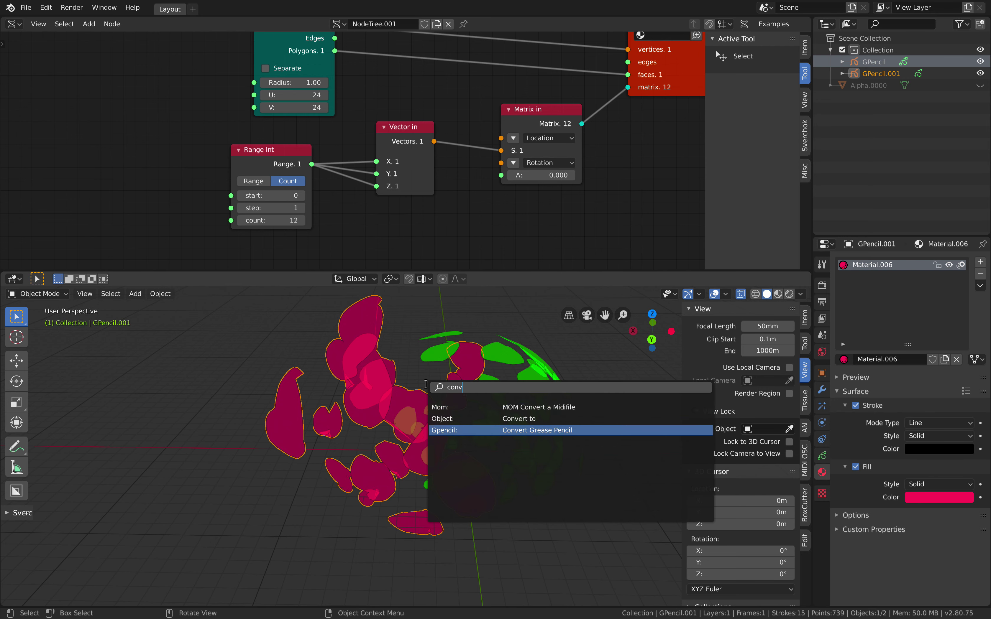
{"action": "key", "text": "Return"}
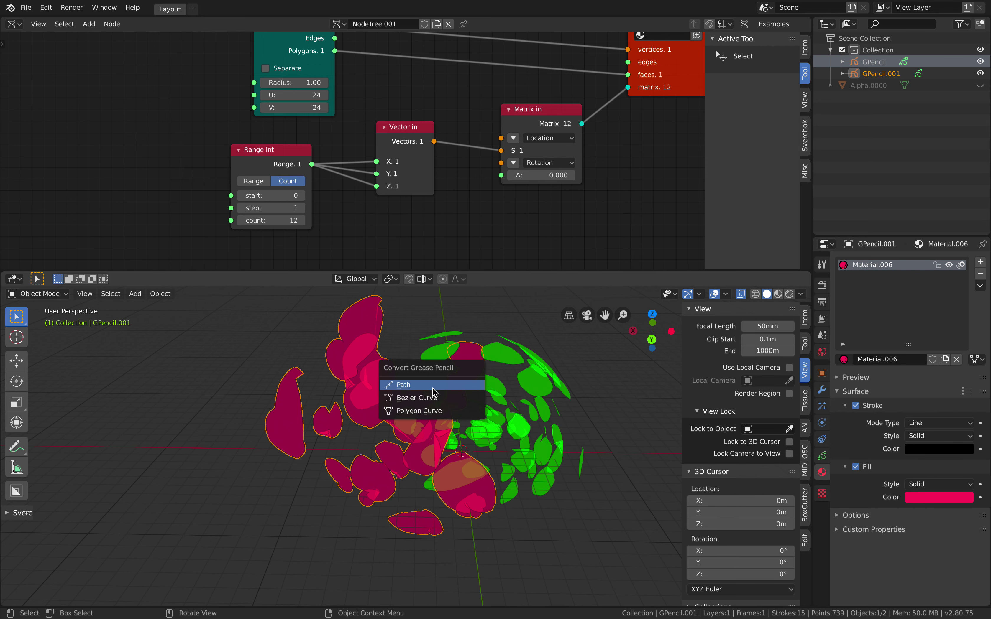
{"action": "left_click", "coordinate": [433, 388]}
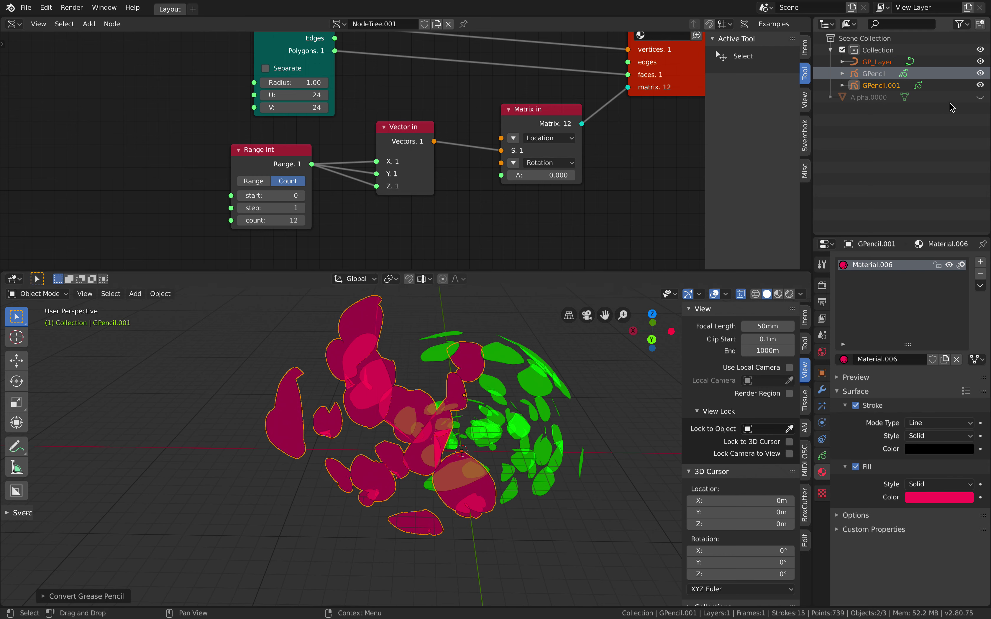
Step: Hide GPencil and GPencil.001, and open the curve settings of the GP_Layer object
{"action": "left_click", "coordinate": [980, 73]}
{"action": "left_click", "coordinate": [980, 85]}
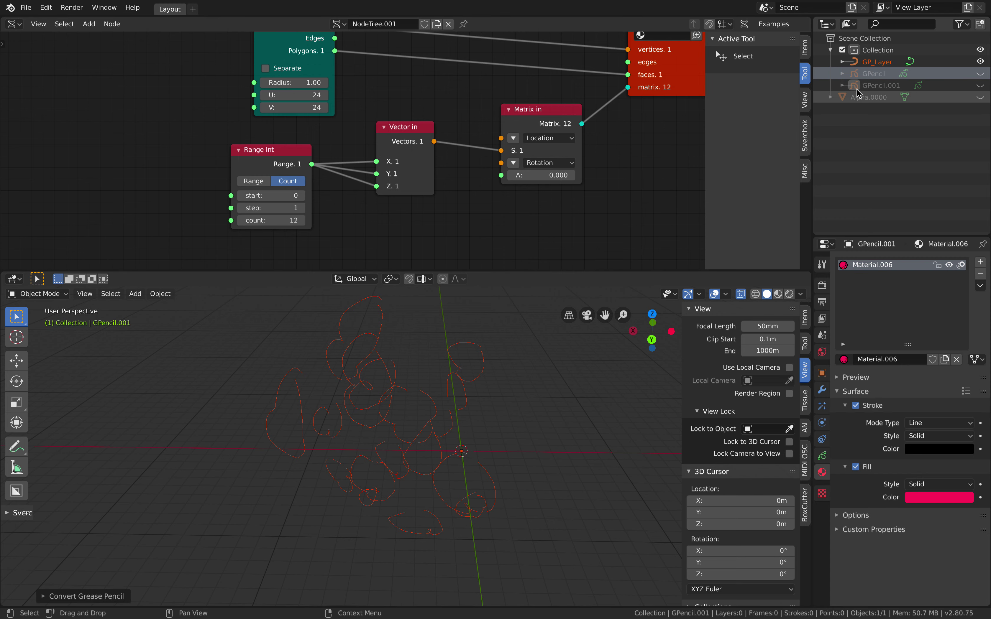
{"action": "left_click", "coordinate": [873, 63]}
{"action": "mouse_move", "coordinate": [442, 396]}
{"action": "middle_mouse_down"}
{"action": "mouse_move", "coordinate": [481, 389]}
{"action": "mouse_move", "coordinate": [413, 421]}
{"action": "middle_mouse_up"}
{"action": "left_click", "coordinate": [824, 438]}
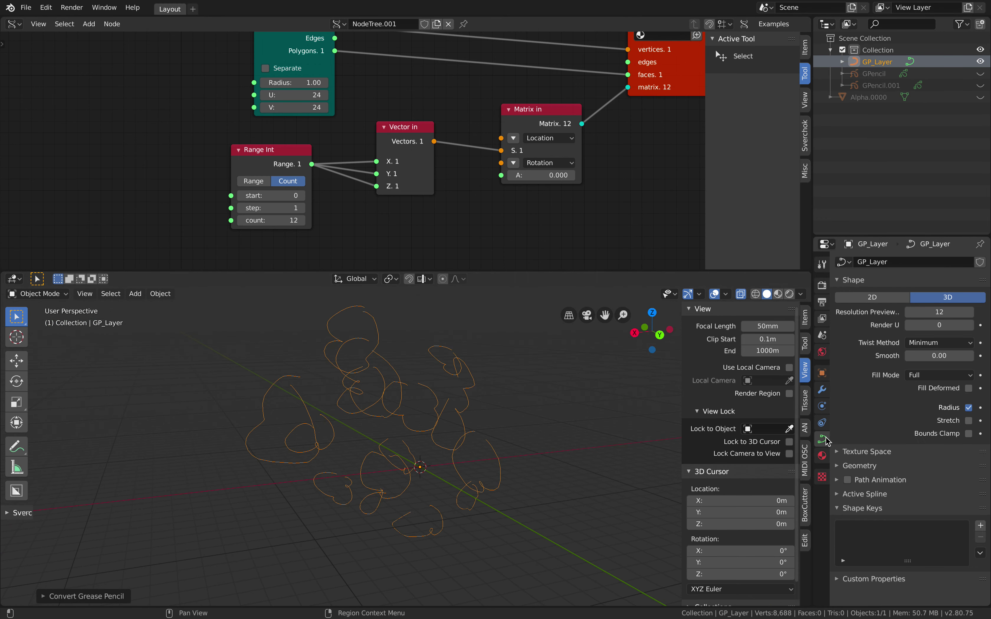
Step: Try the 2D shape setting on the GP_Layer curve, undo it, and enable Fill Deformed
{"action": "left_click", "coordinate": [895, 303]}
{"action": "middle_click_drag", "start_coordinate": [523, 466], "coordinate": [519, 471]}
{"action": "key", "text": "ctrl+z"}
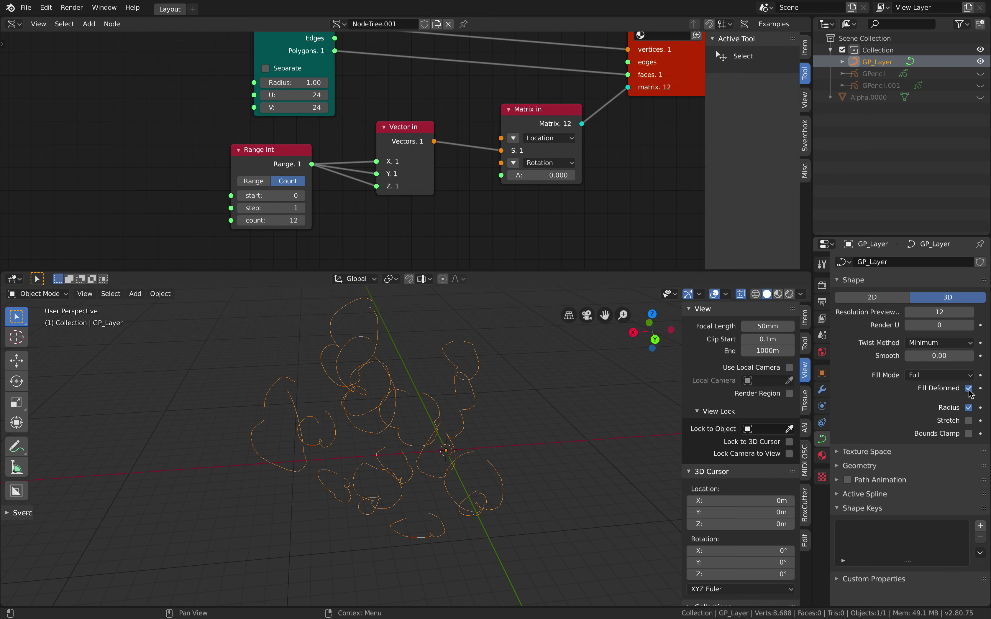
{"action": "left_click", "coordinate": [868, 479]}
{"action": "left_click", "coordinate": [868, 479]}
{"action": "left_click", "coordinate": [838, 496]}
{"action": "left_click", "coordinate": [839, 496]}
{"action": "left_click", "coordinate": [849, 494]}
{"action": "scroll", "coordinate": [941, 491], "scroll_direction": "down", "scroll_amount": 3}
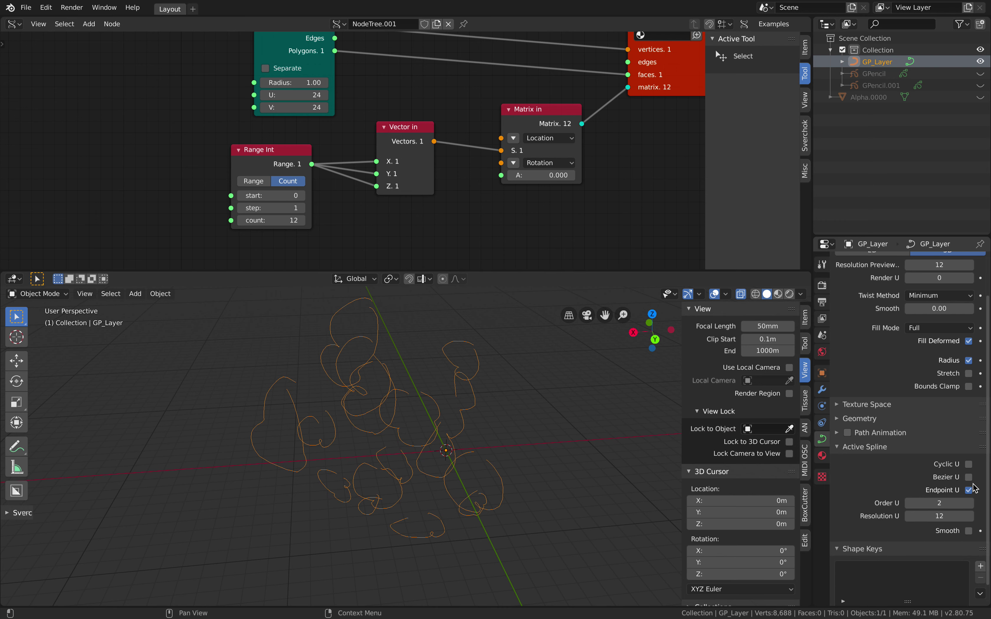
Step: Give the GP_Layer curve thickness with an extrude of 0.05 m and a bevel depth of 0.07 m
{"action": "left_click", "coordinate": [858, 419]}
{"action": "scroll", "coordinate": [897, 459], "scroll_direction": "down", "scroll_amount": 3}
{"action": "left_click_drag", "start_coordinate": [936, 401], "coordinate": [958, 401]}
{"action": "left_click_drag", "start_coordinate": [928, 462], "coordinate": [945, 462]}
{"action": "middle_click_drag", "start_coordinate": [552, 408], "coordinate": [490, 399]}
{"action": "left_click", "coordinate": [489, 397]}
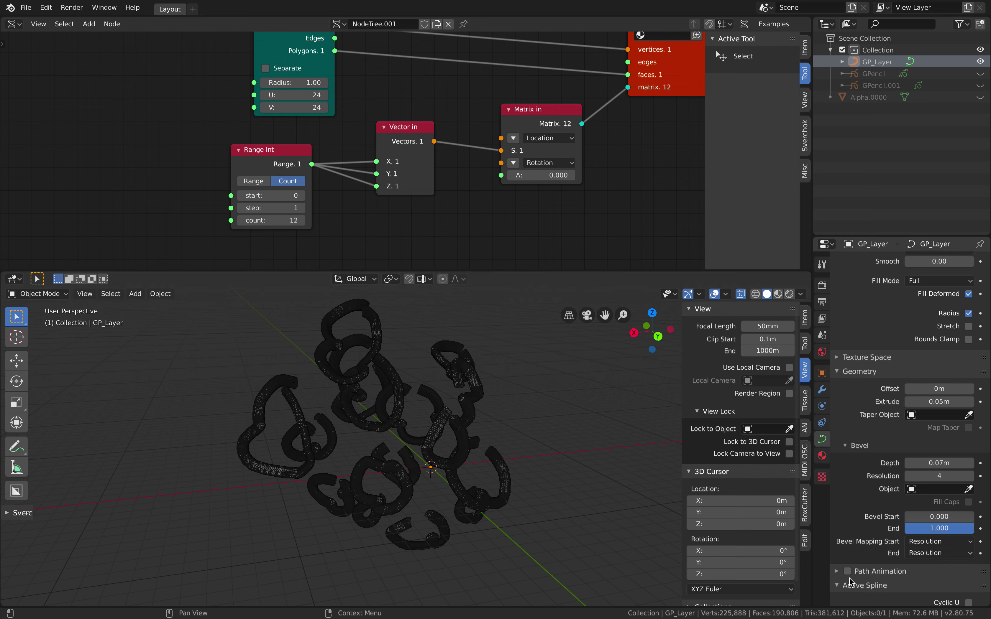
{"action": "left_click", "coordinate": [851, 583]}
{"action": "scroll", "coordinate": [856, 599], "scroll_direction": "down", "scroll_amount": 4}
{"action": "left_click", "coordinate": [850, 531]}
{"action": "left_click", "coordinate": [844, 558]}
{"action": "scroll", "coordinate": [847, 567], "scroll_direction": "down", "scroll_amount": 3}
Step: Select the GP_Layer curve in wireframe shading and set its bevel resolution to 0
{"action": "mouse_move", "coordinate": [506, 433]}
{"action": "middle_mouse_down"}
{"action": "mouse_move", "coordinate": [526, 432]}
{"action": "mouse_move", "coordinate": [459, 421]}
{"action": "middle_mouse_up"}
{"action": "key", "text": "z"}
{"action": "left_click", "coordinate": [482, 433]}
{"action": "key", "text": "a"}
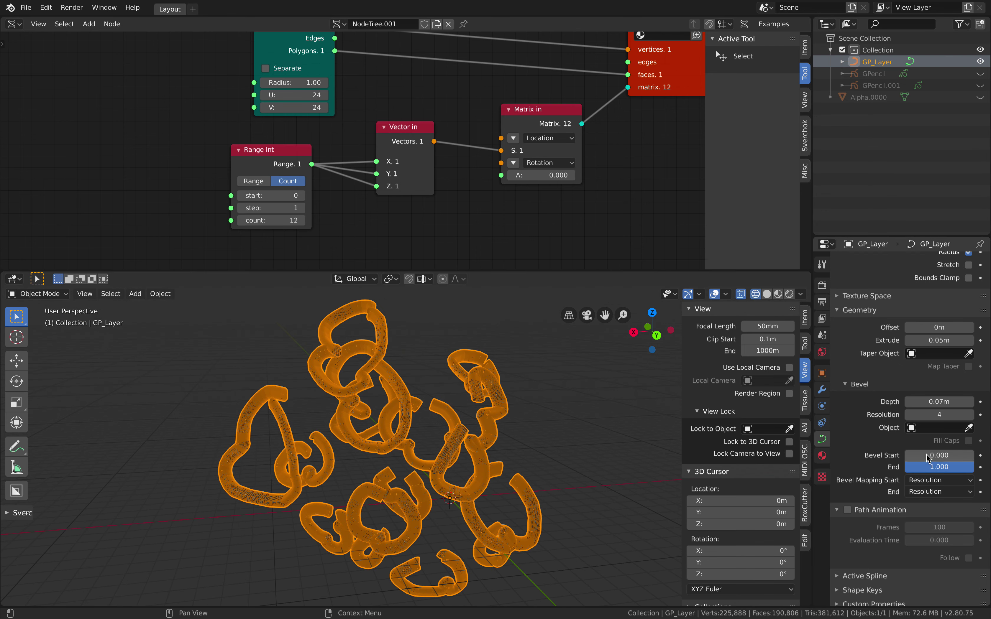
{"action": "left_click_drag", "start_coordinate": [940, 412], "coordinate": [910, 412]}
Step: Deselect everything and return the viewport to solid shading
{"action": "mouse_move", "coordinate": [557, 417]}
{"action": "middle_mouse_down"}
{"action": "mouse_move", "coordinate": [541, 439]}
{"action": "mouse_move", "coordinate": [524, 400]}
{"action": "middle_mouse_up"}
{"action": "key", "text": "alt+a"}
{"action": "key", "text": "z"}
Step: Check the viewport overlay and gizmo options, and turn off X-ray to view the beveled curves as opaque
{"action": "left_click", "coordinate": [740, 297]}
{"action": "left_click", "coordinate": [715, 294]}
{"action": "left_click", "coordinate": [714, 294]}
{"action": "left_click", "coordinate": [725, 294]}
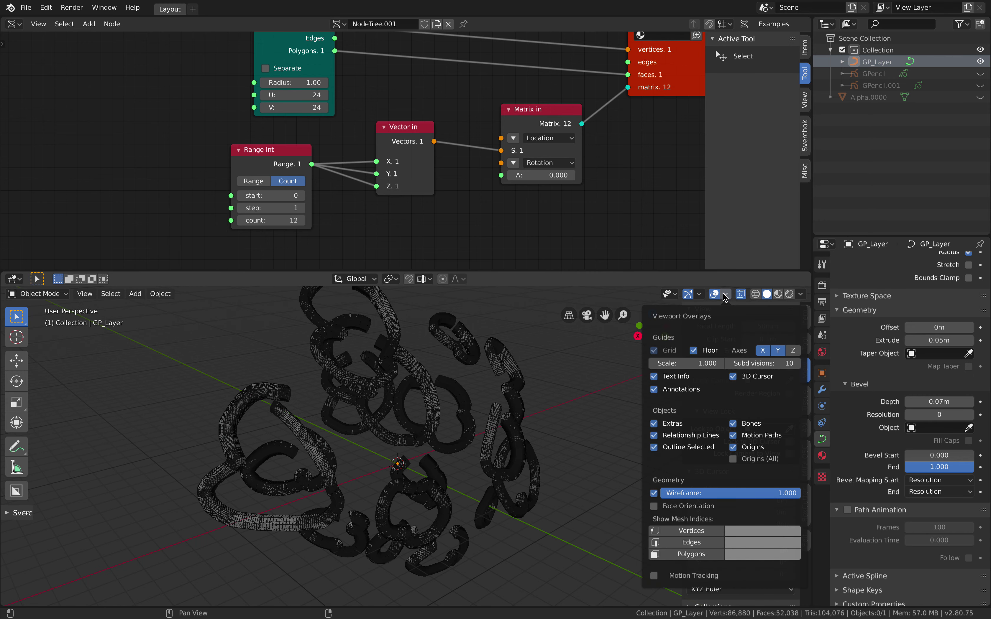
{"action": "left_click", "coordinate": [699, 294]}
{"action": "left_click", "coordinate": [700, 295]}
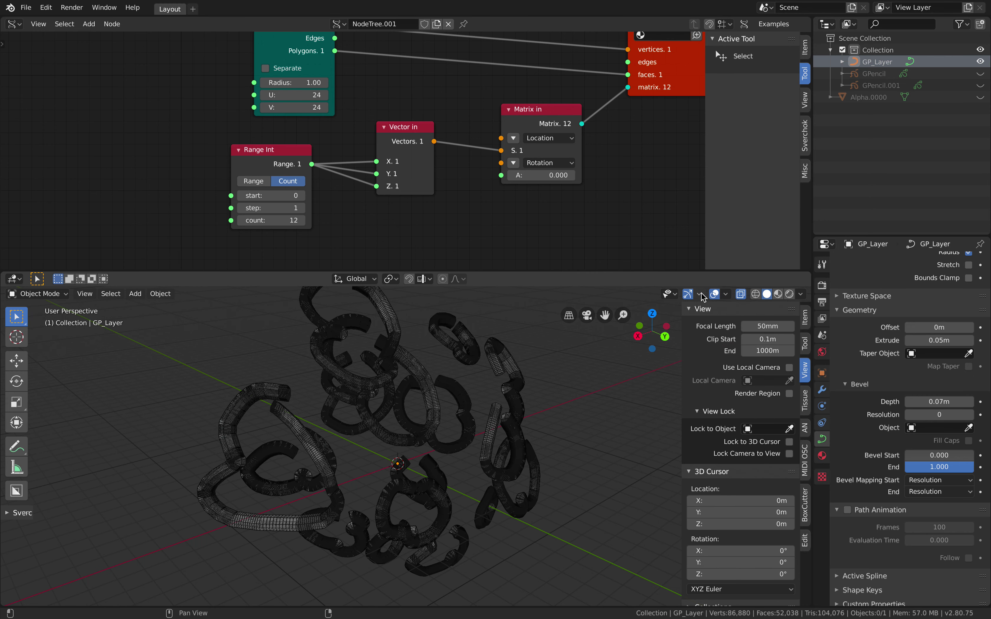
{"action": "left_click", "coordinate": [740, 295]}
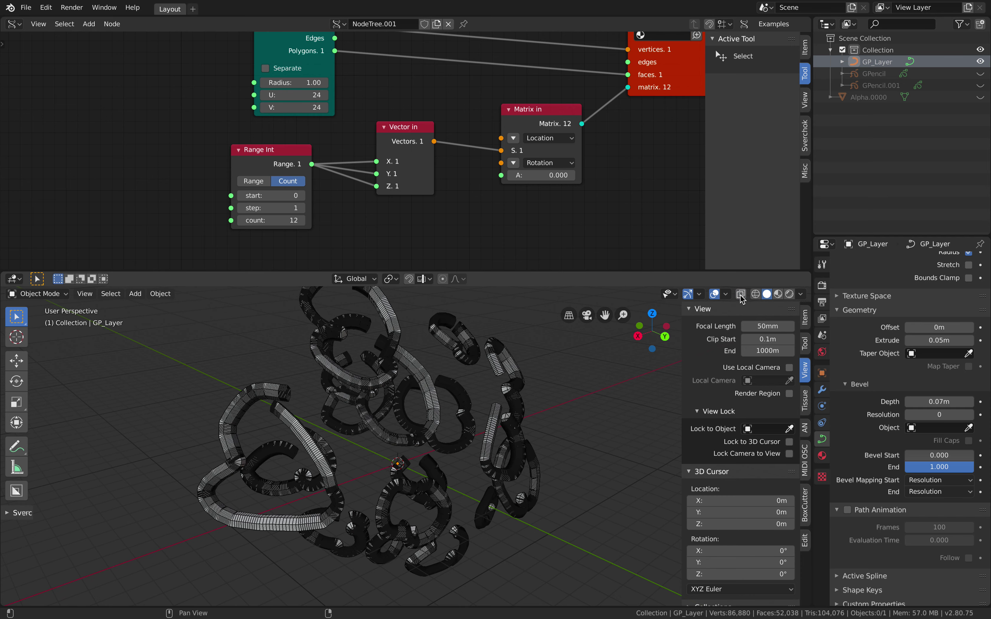
{"action": "left_click", "coordinate": [740, 295]}
{"action": "left_click", "coordinate": [740, 295]}
{"action": "middle_click_drag", "start_coordinate": [503, 434], "coordinate": [550, 404]}
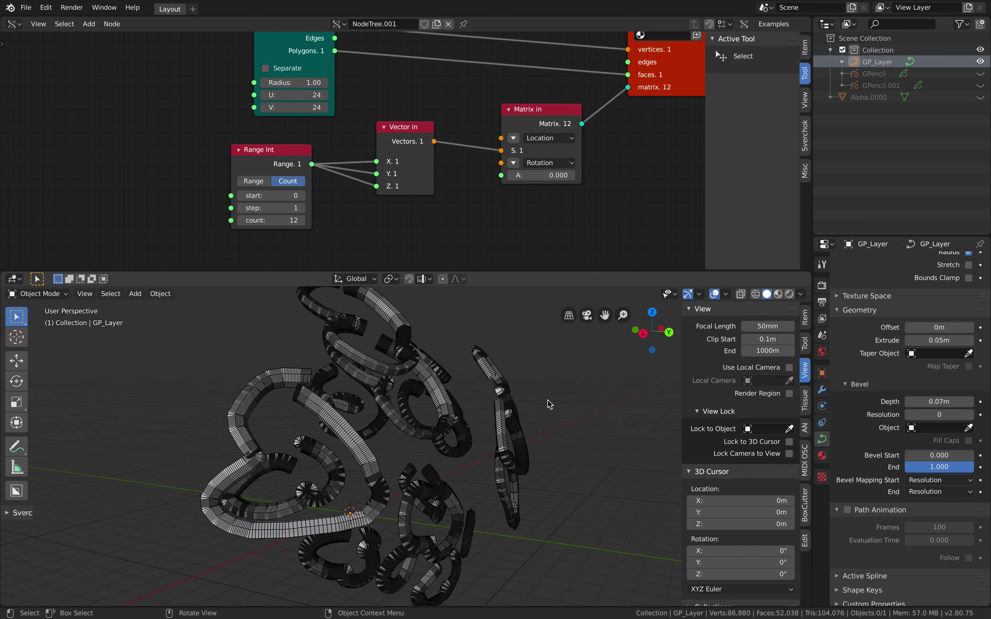
Step: Turn off the wireframe overlay on the beveled curves in the 3D viewport
{"action": "left_click", "coordinate": [674, 297]}
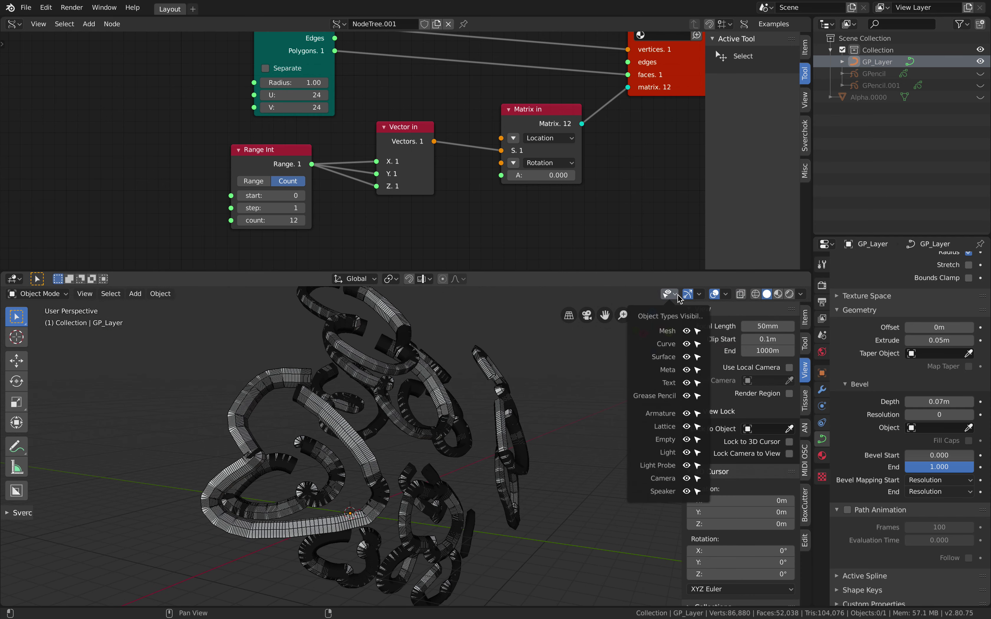
{"action": "left_click", "coordinate": [701, 296]}
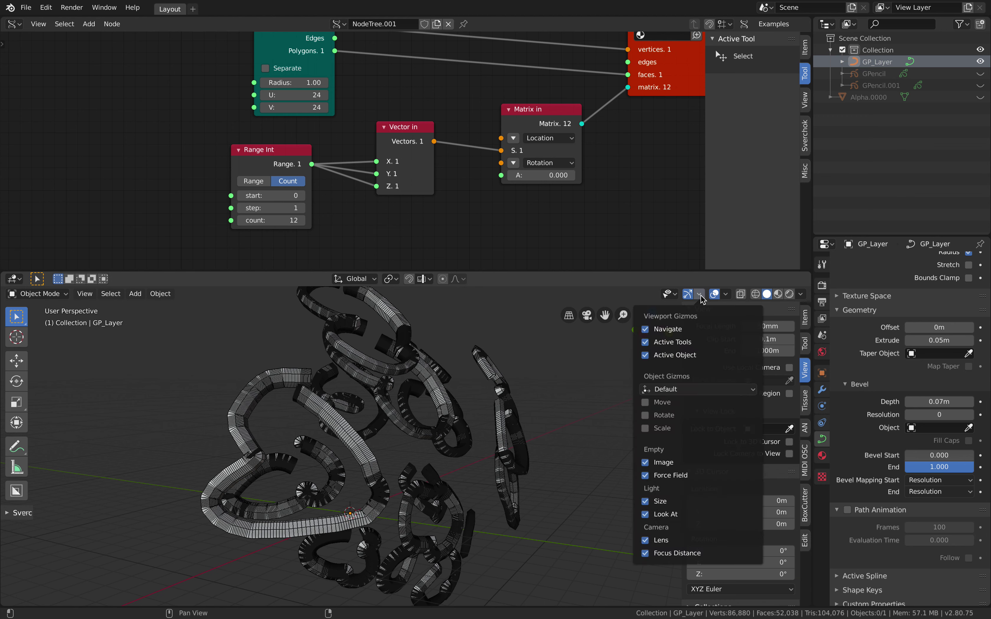
{"action": "left_click", "coordinate": [727, 294]}
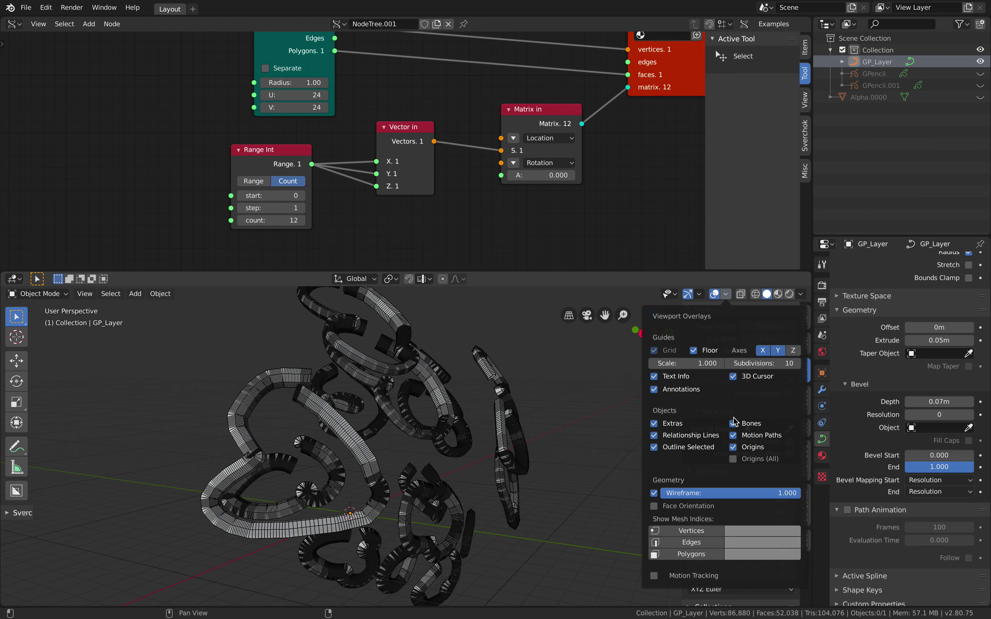
{"action": "left_click", "coordinate": [654, 494]}
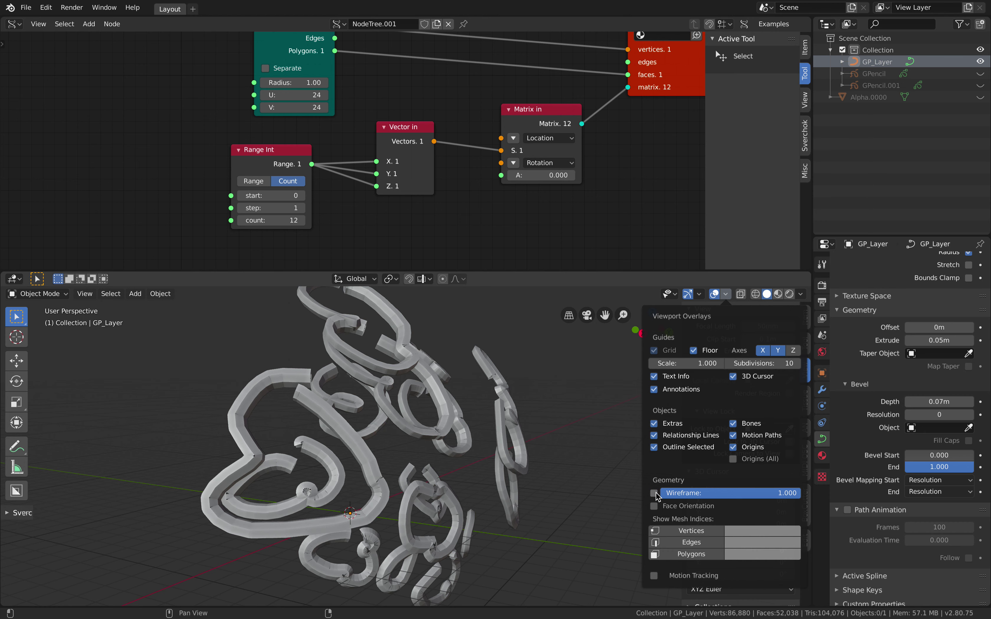
Step: Set the solid viewport lighting to MatCap and choose a brighter matcap for the beveled curves
{"action": "left_click", "coordinate": [801, 294]}
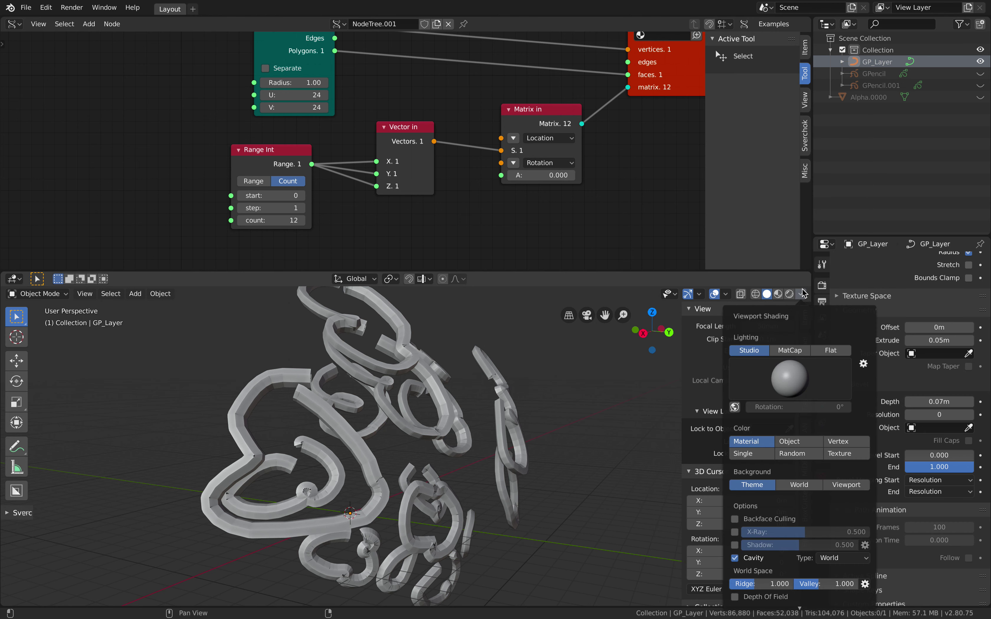
{"action": "left_click", "coordinate": [791, 352]}
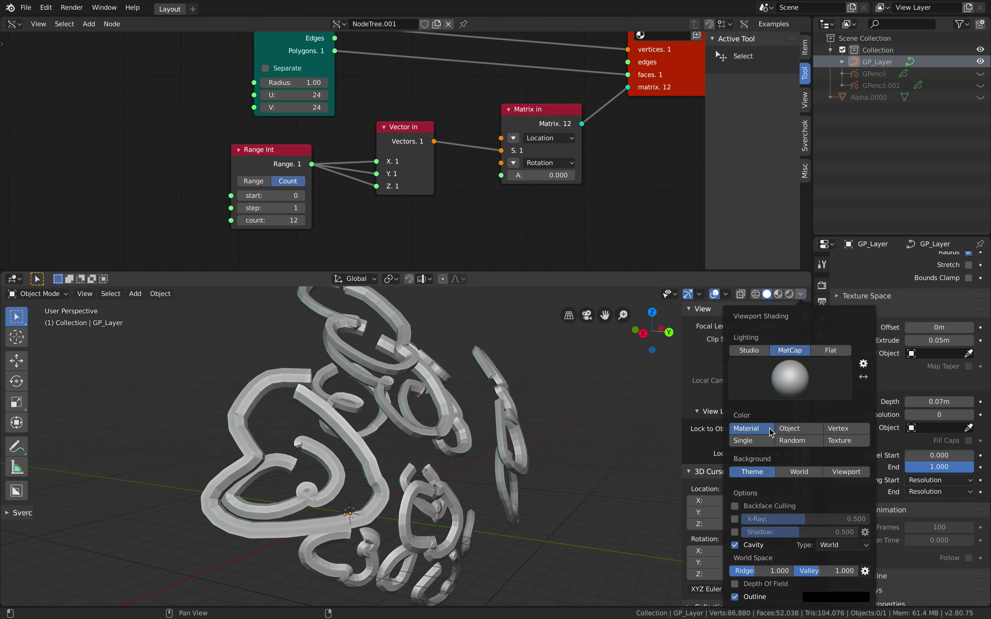
{"action": "left_click", "coordinate": [789, 394]}
{"action": "left_click", "coordinate": [691, 426]}
{"action": "scroll", "coordinate": [493, 430], "scroll_direction": "down", "scroll_amount": 3}
{"action": "middle_click_drag", "start_coordinate": [493, 430], "coordinate": [515, 405]}
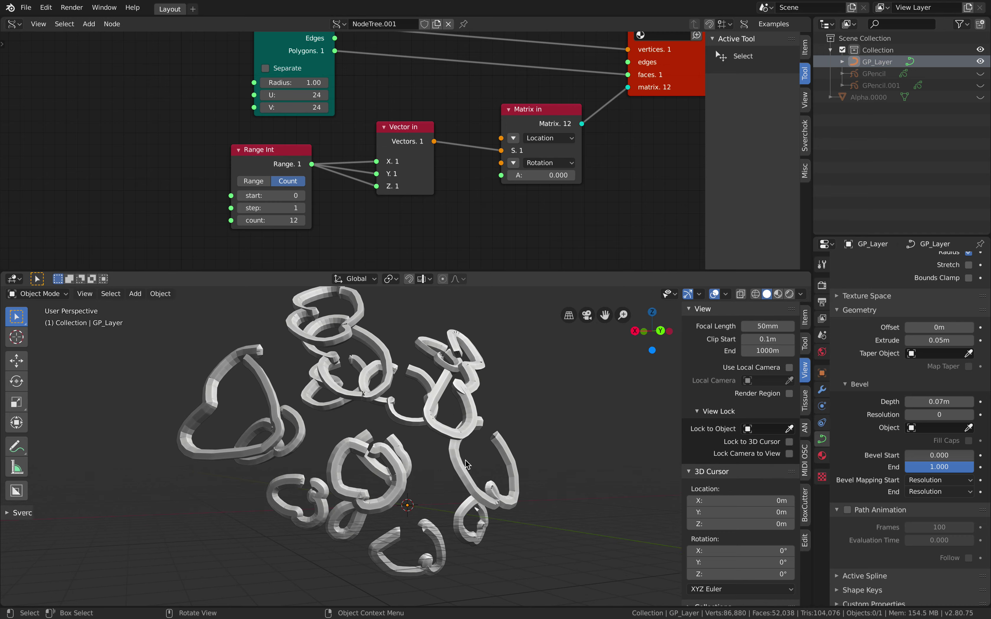
{"action": "mouse_move", "coordinate": [494, 461]}
{"action": "middle_mouse_down"}
{"action": "mouse_move", "coordinate": [483, 446]}
{"action": "mouse_move", "coordinate": [498, 405]}
{"action": "mouse_move", "coordinate": [471, 398]}
{"action": "mouse_move", "coordinate": [437, 414]}
{"action": "mouse_move", "coordinate": [485, 441]}
{"action": "mouse_move", "coordinate": [465, 447]}
{"action": "mouse_move", "coordinate": [434, 440]}
{"action": "mouse_move", "coordinate": [608, 431]}
{"action": "mouse_move", "coordinate": [619, 441]}
{"action": "mouse_move", "coordinate": [435, 427]}
{"action": "mouse_move", "coordinate": [459, 432]}
{"action": "middle_mouse_up"}
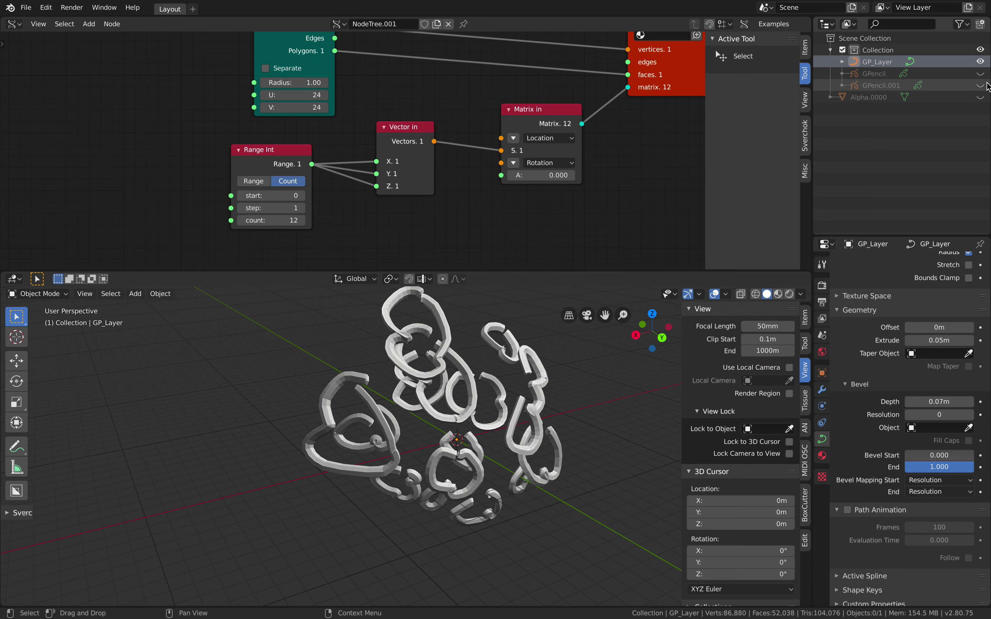
Step: Unhide the GPencil and GPencil.001 objects
{"action": "left_click_drag", "start_coordinate": [980, 85], "coordinate": [980, 73]}
{"action": "mouse_move", "coordinate": [622, 403]}
{"action": "middle_mouse_down"}
{"action": "mouse_move", "coordinate": [548, 420]}
{"action": "mouse_move", "coordinate": [441, 407]}
{"action": "middle_mouse_up"}
Step: Switch to the web browser, examine the Picasso light-painting photo and the Disney multiplane camera image results, and return to Blender
{"action": "key", "text": "ctrl+Right"}
{"action": "scroll", "coordinate": [453, 344], "scroll_direction": "up", "scroll_amount": 5}
{"action": "right_click", "coordinate": [445, 355]}
{"action": "left_click", "coordinate": [480, 293]}
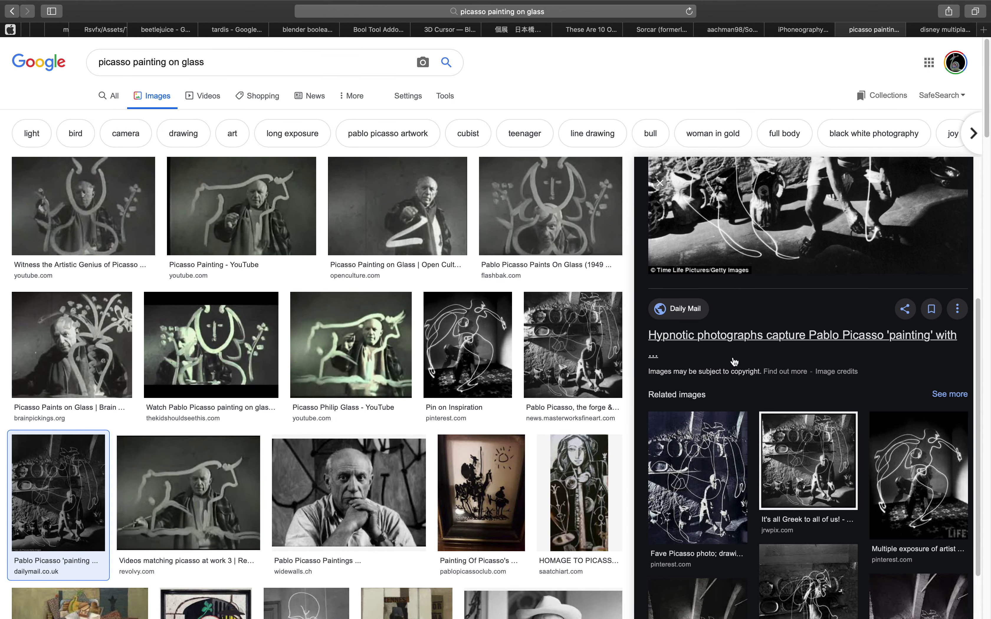
{"action": "scroll", "coordinate": [733, 348], "scroll_direction": "up", "scroll_amount": 6}
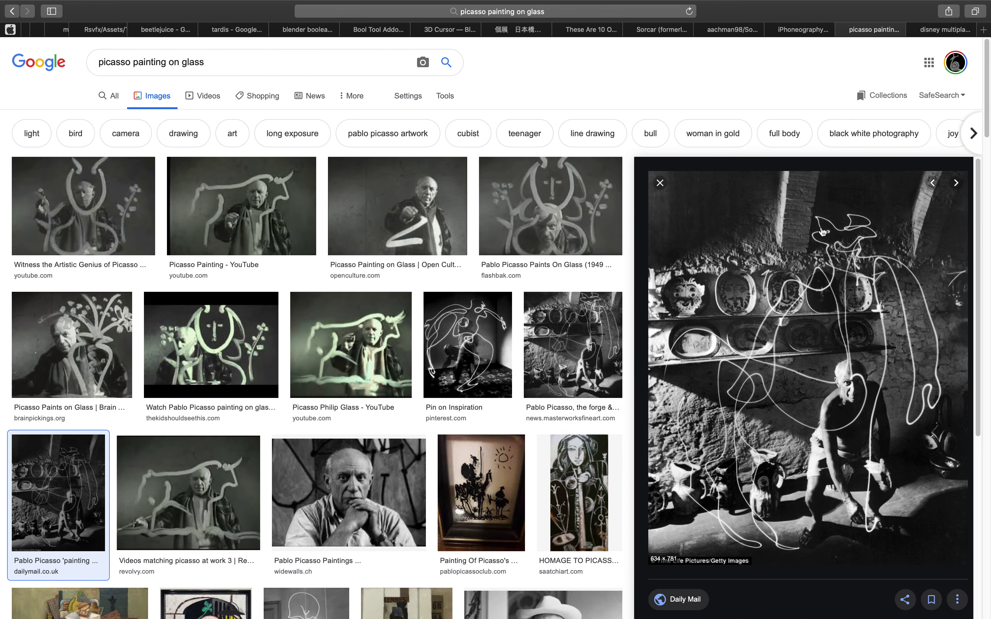
{"action": "left_click", "coordinate": [954, 30]}
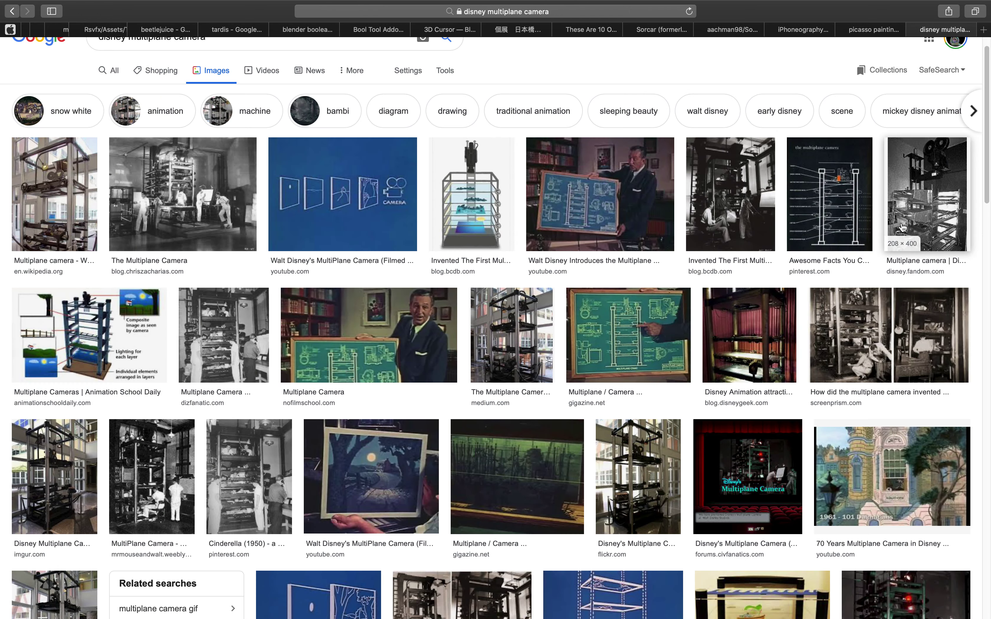
{"action": "scroll", "coordinate": [614, 368], "scroll_direction": "down", "scroll_amount": 5}
{"action": "scroll", "coordinate": [563, 392], "scroll_direction": "down", "scroll_amount": 10}
{"action": "scroll", "coordinate": [511, 292], "scroll_direction": "up", "scroll_amount": 10}
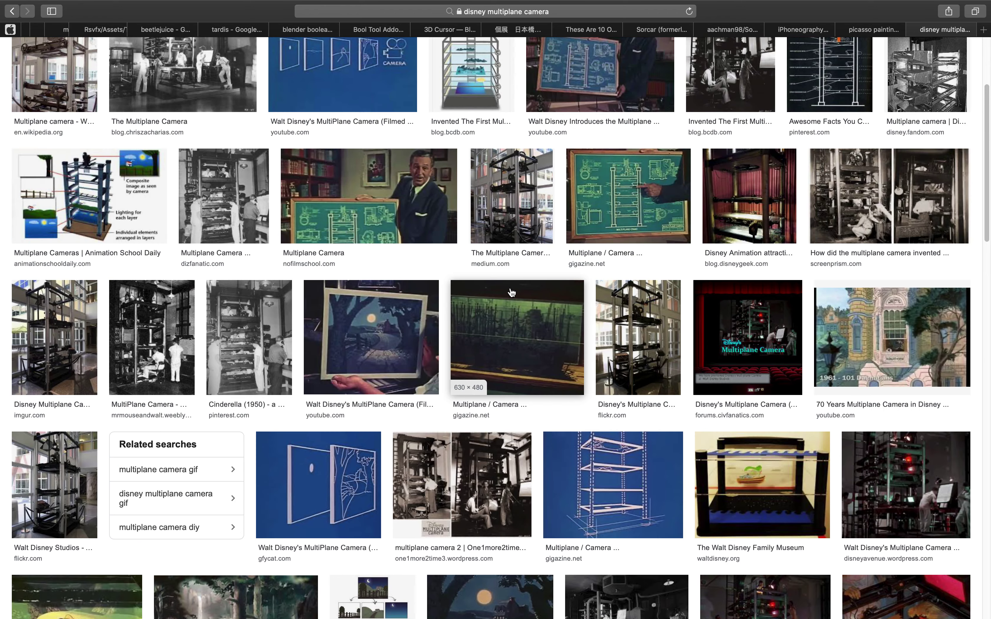
{"action": "key", "text": "ctrl+Left"}
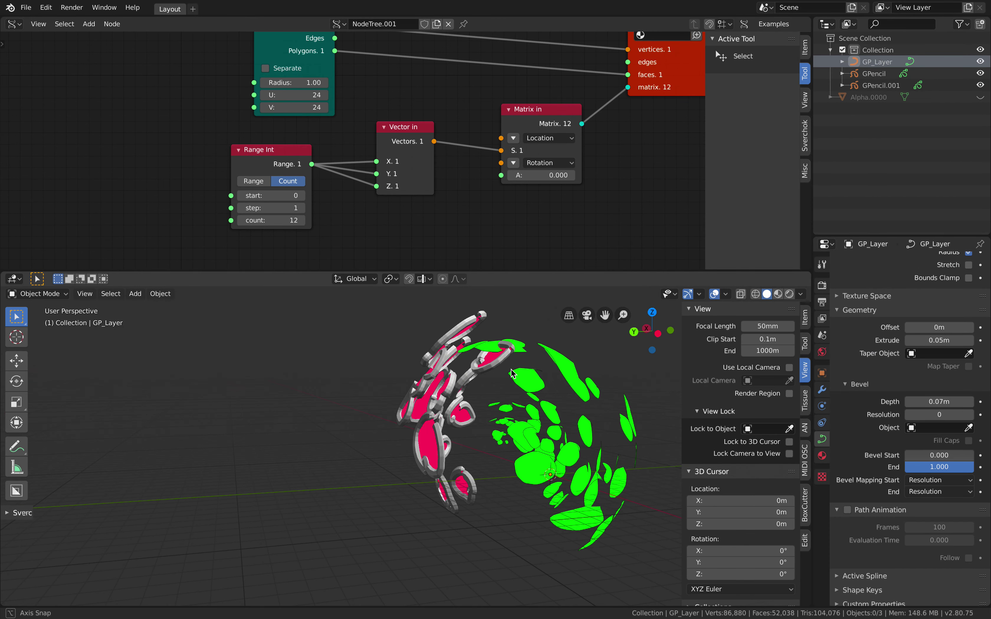
Step: Move the Sphere node closer to the viewer node in the node tree and hide the 3D viewport's sidebar
{"action": "middle_click_drag", "start_coordinate": [542, 377], "coordinate": [399, 381]}
{"action": "scroll", "coordinate": [415, 421], "scroll_direction": "up", "scroll_amount": 4}
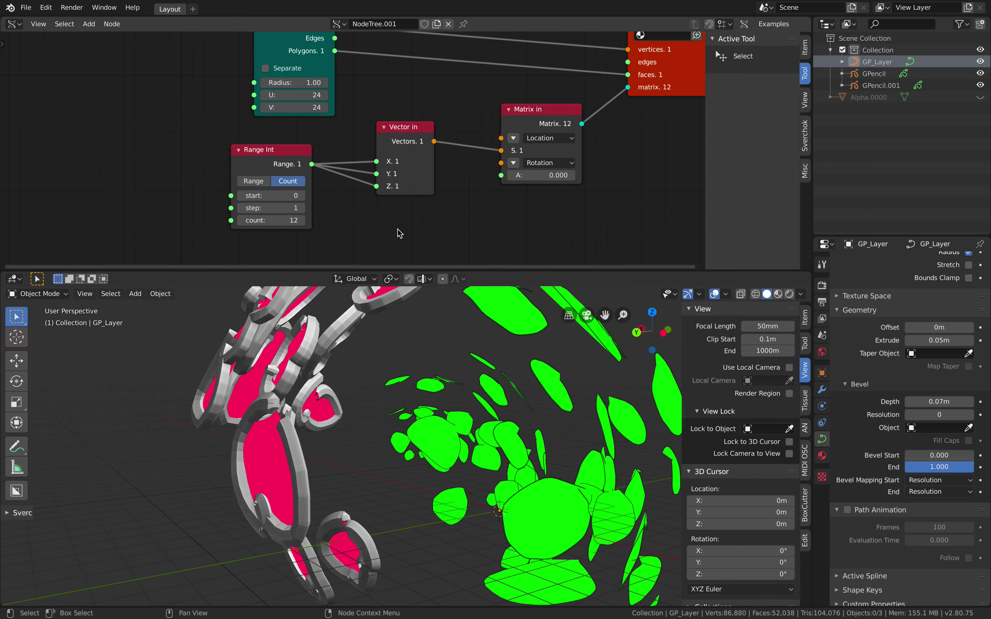
{"action": "scroll", "coordinate": [389, 234], "scroll_direction": "down", "scroll_amount": 2}
{"action": "middle_click_drag", "start_coordinate": [372, 237], "coordinate": [334, 268]}
{"action": "left_click_drag", "start_coordinate": [268, 81], "coordinate": [332, 49]}
{"action": "middle_click_drag", "start_coordinate": [456, 82], "coordinate": [399, 91]}
{"action": "key", "text": "n"}
Step: Make the green GPencil drawing the active object and clear the selection
{"action": "middle_click_drag", "start_coordinate": [684, 347], "coordinate": [592, 383]}
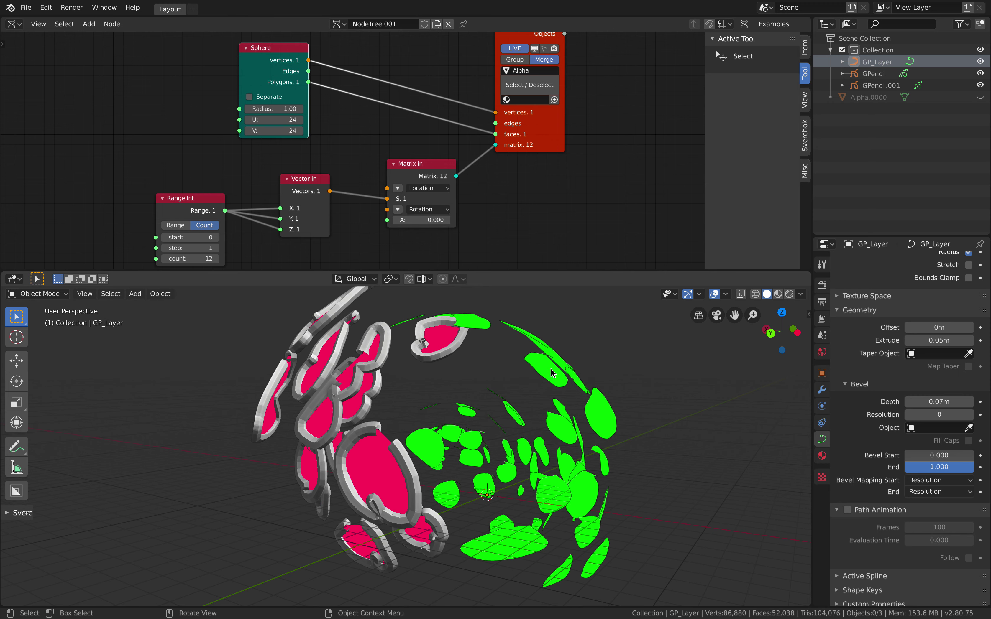
{"action": "middle_click_drag", "start_coordinate": [484, 469], "coordinate": [441, 503]}
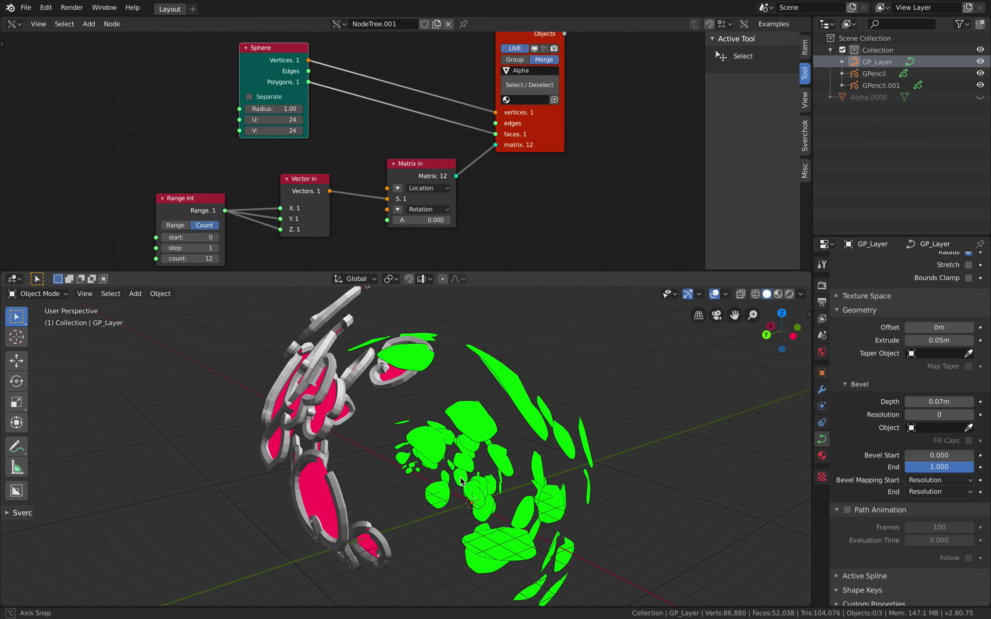
{"action": "scroll", "coordinate": [440, 504], "scroll_direction": "up", "scroll_amount": 1}
{"action": "left_click", "coordinate": [493, 501]}
{"action": "left_click", "coordinate": [622, 393]}
Step: Place the 3D cursor in the empty space beside the green Grease Pencil shapes using the Cursor tool
{"action": "left_click", "coordinate": [14, 343]}
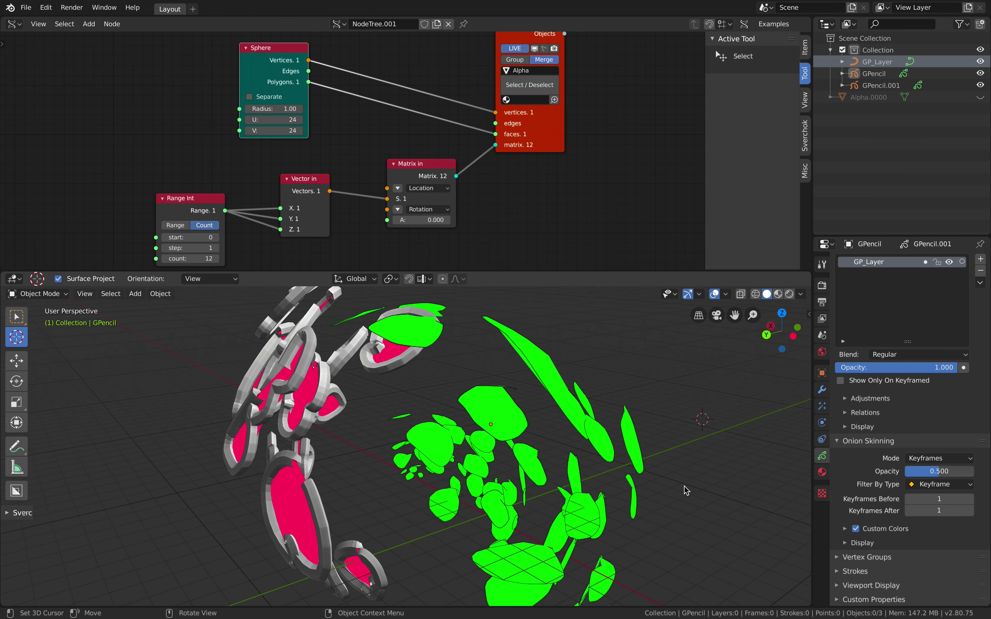
{"action": "left_click", "coordinate": [715, 467]}
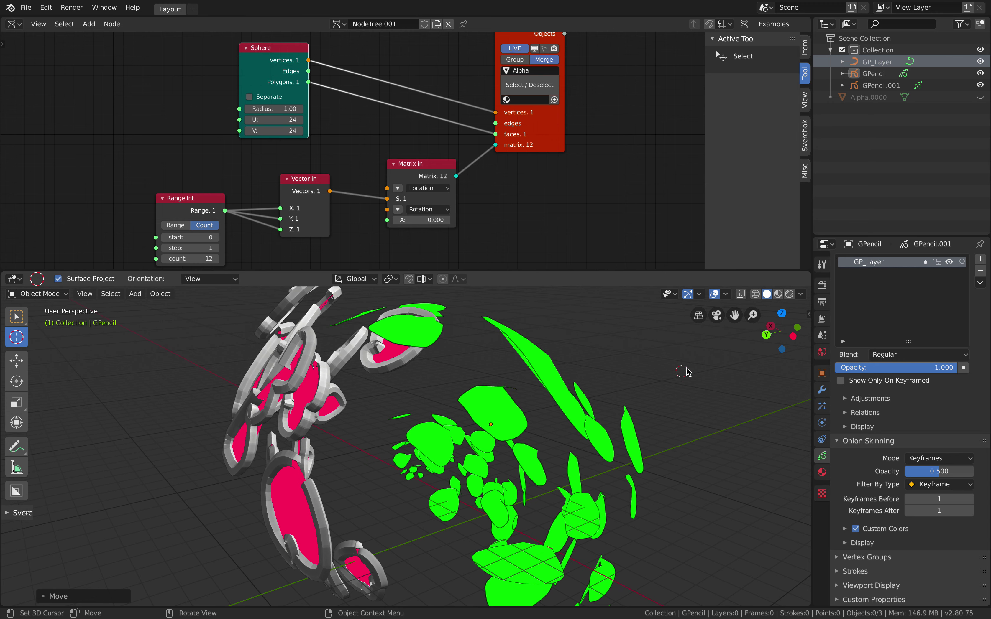
{"action": "middle_click_drag", "start_coordinate": [692, 391], "coordinate": [678, 380]}
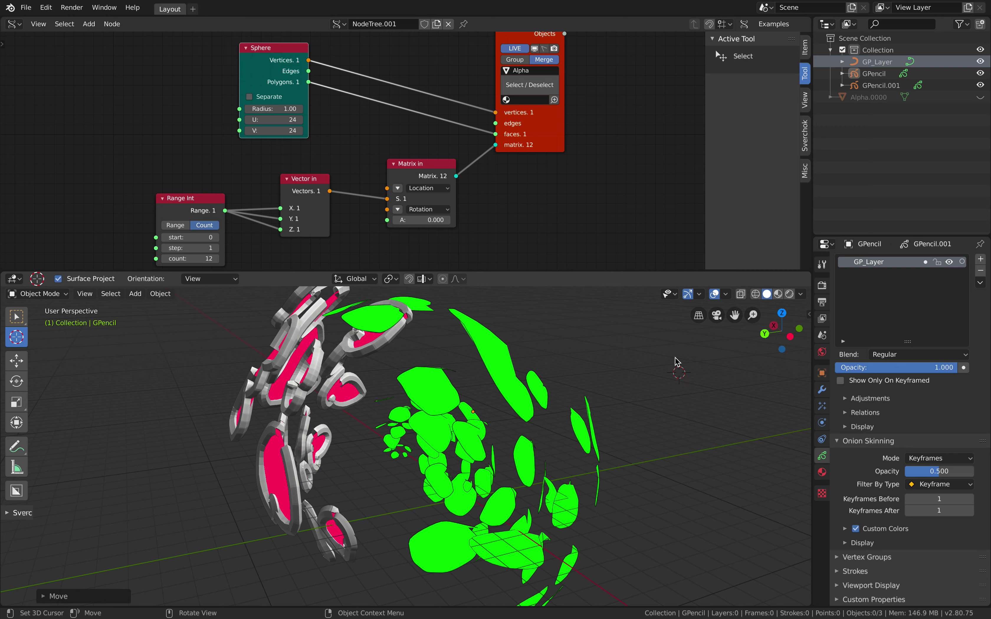